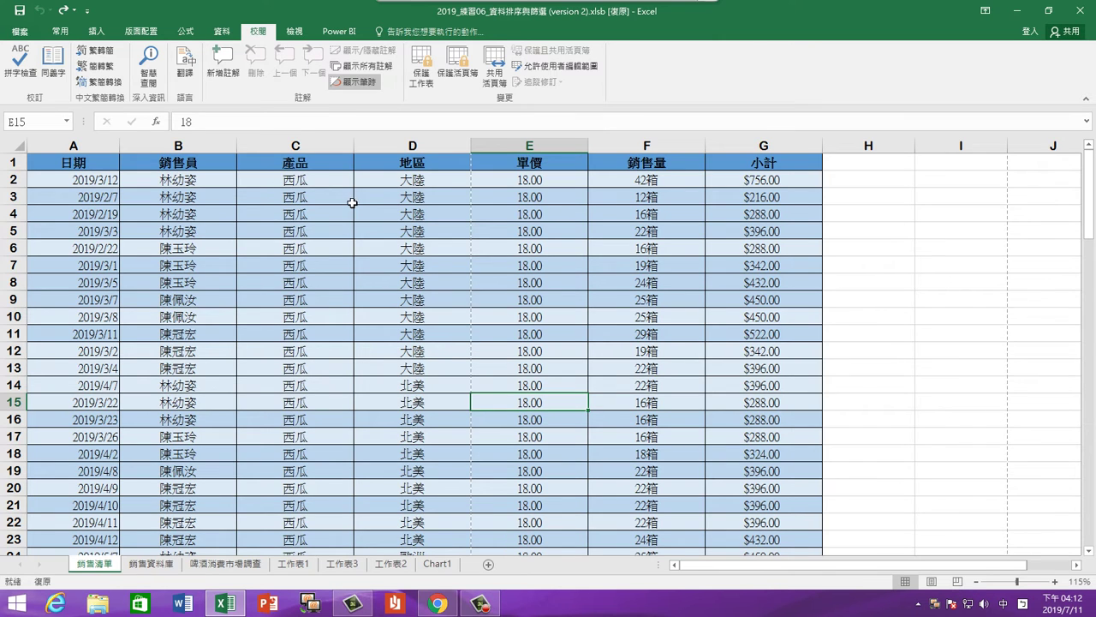
On the Home tab, inspect the 小計 formulas in G8, G11 and G13, e.g. =F13*E13
left_click(62, 32)
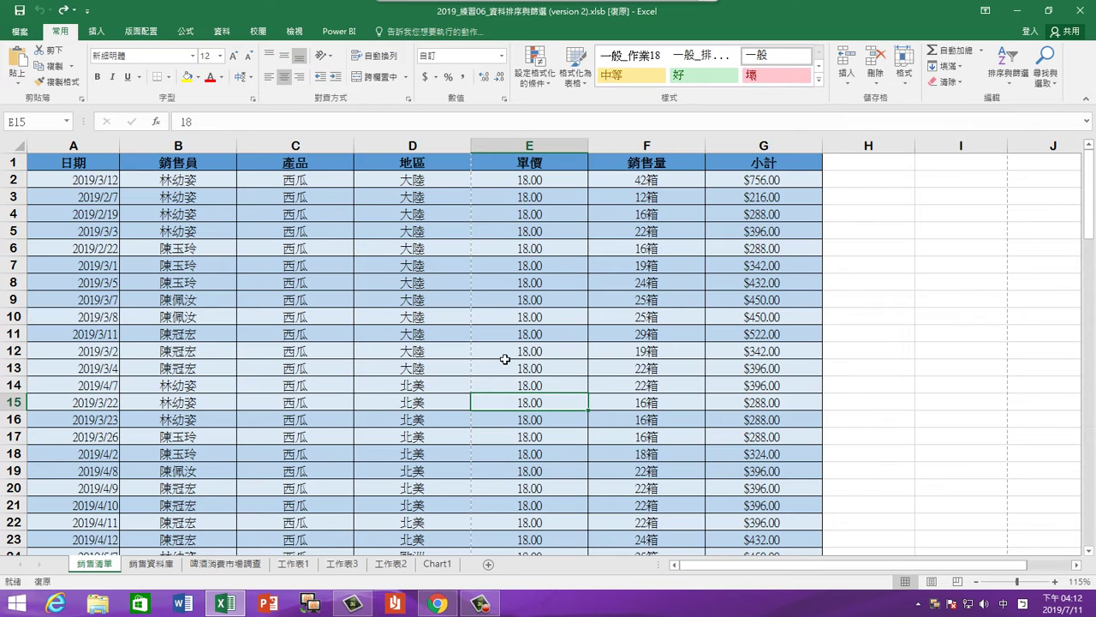
left_click(783, 279)
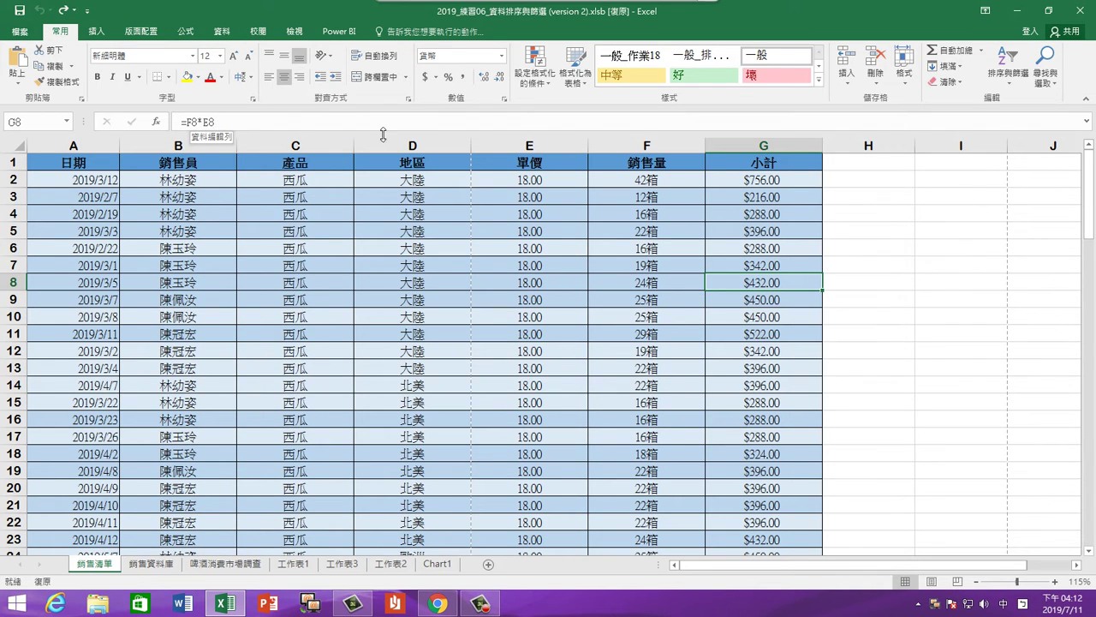
left_click(771, 336)
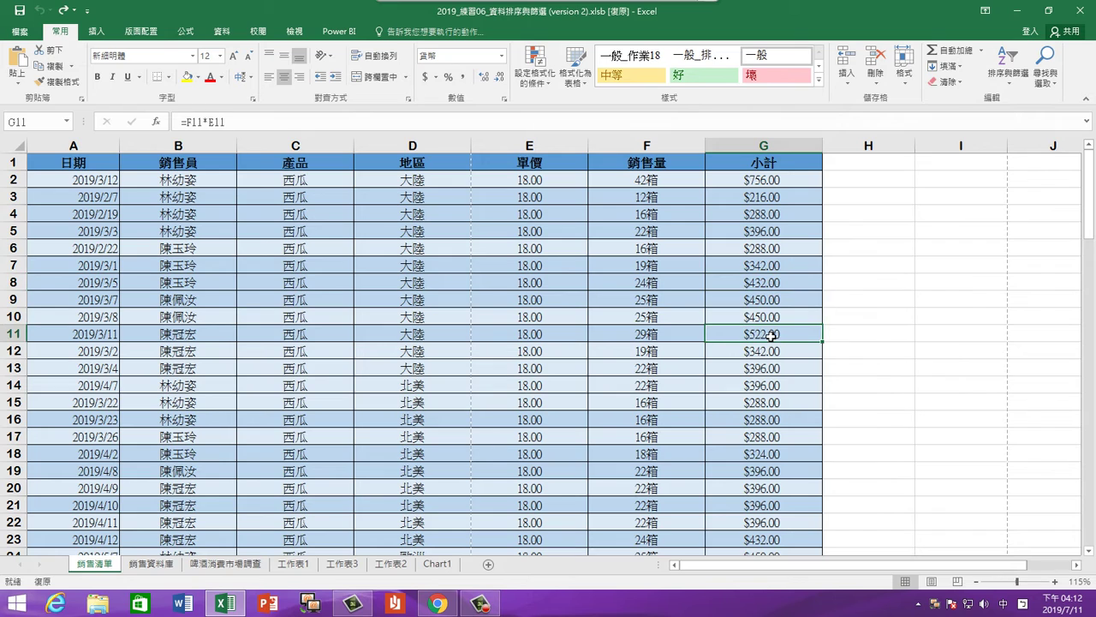
left_click(758, 369)
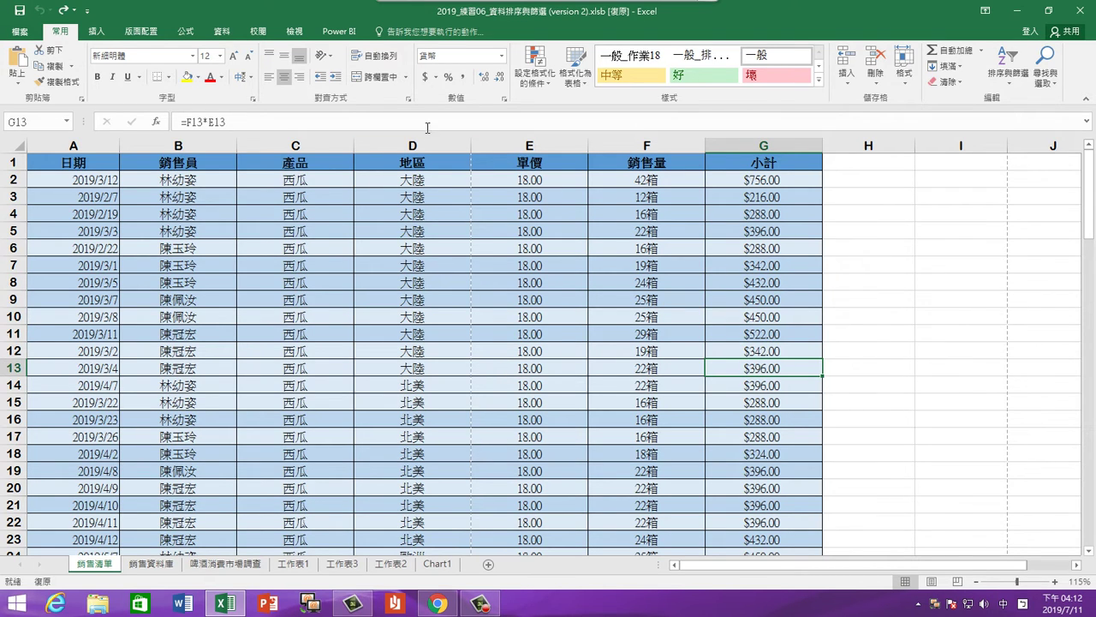
right_click(745, 285)
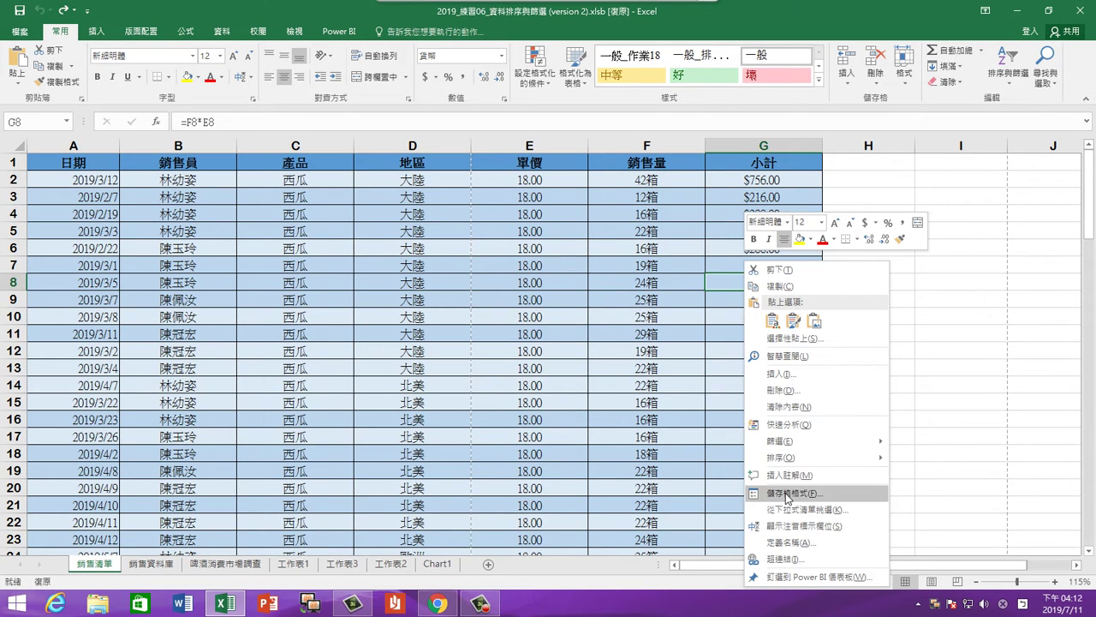
left_click(788, 494)
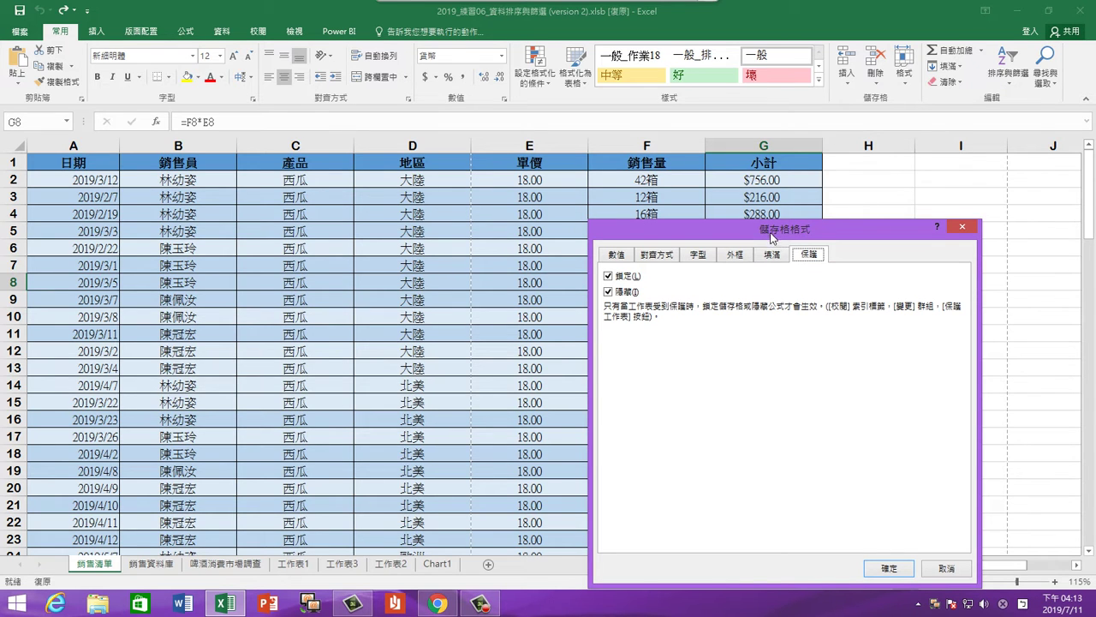
left_click_drag(753, 229, 585, 182)
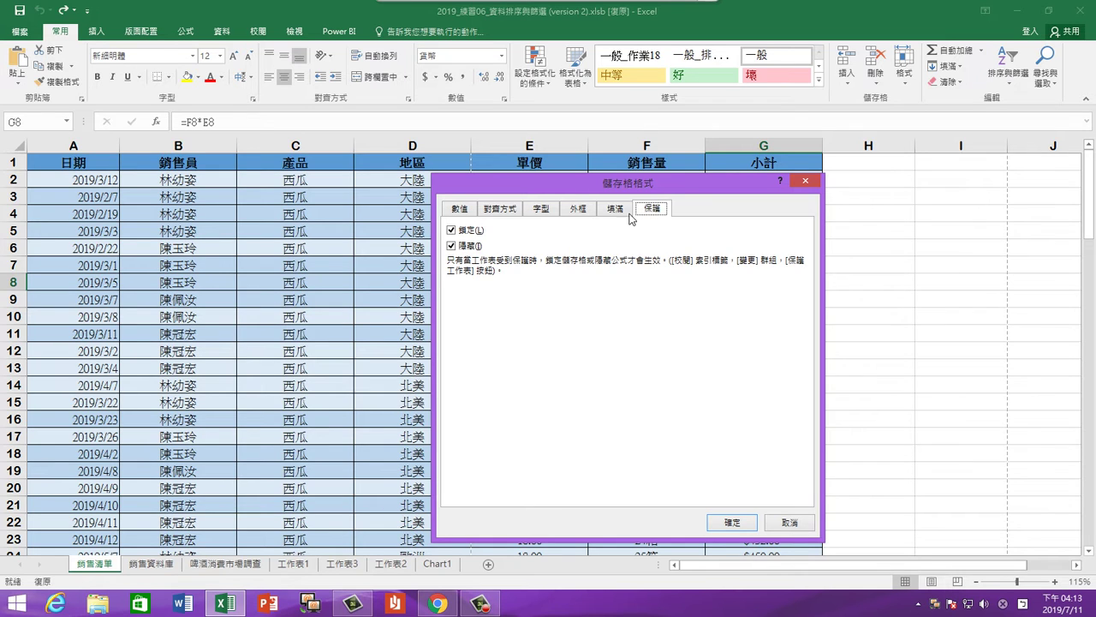
left_click(464, 246)
left_click(451, 246)
left_click_drag(644, 183, 339, 200)
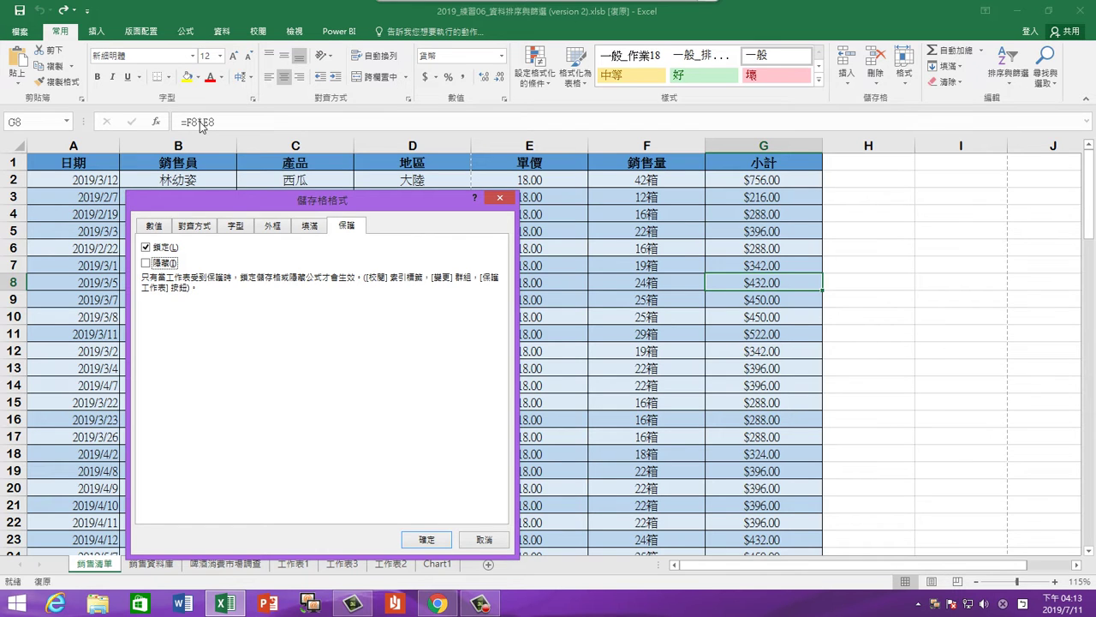
left_click(147, 266)
left_click(418, 538)
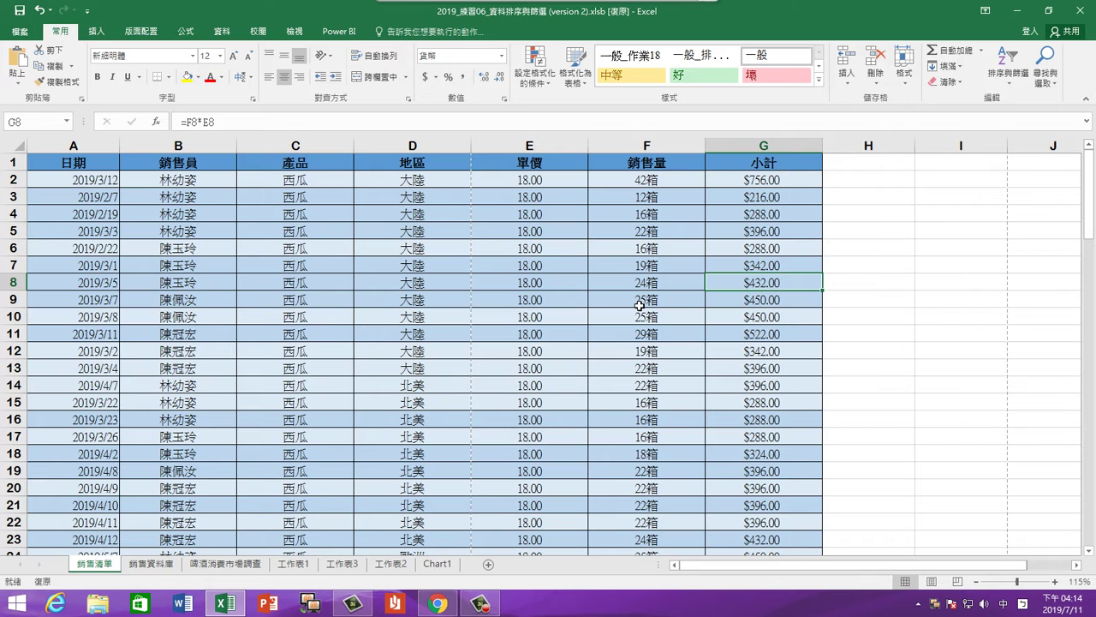
mouse_move(626, 7)
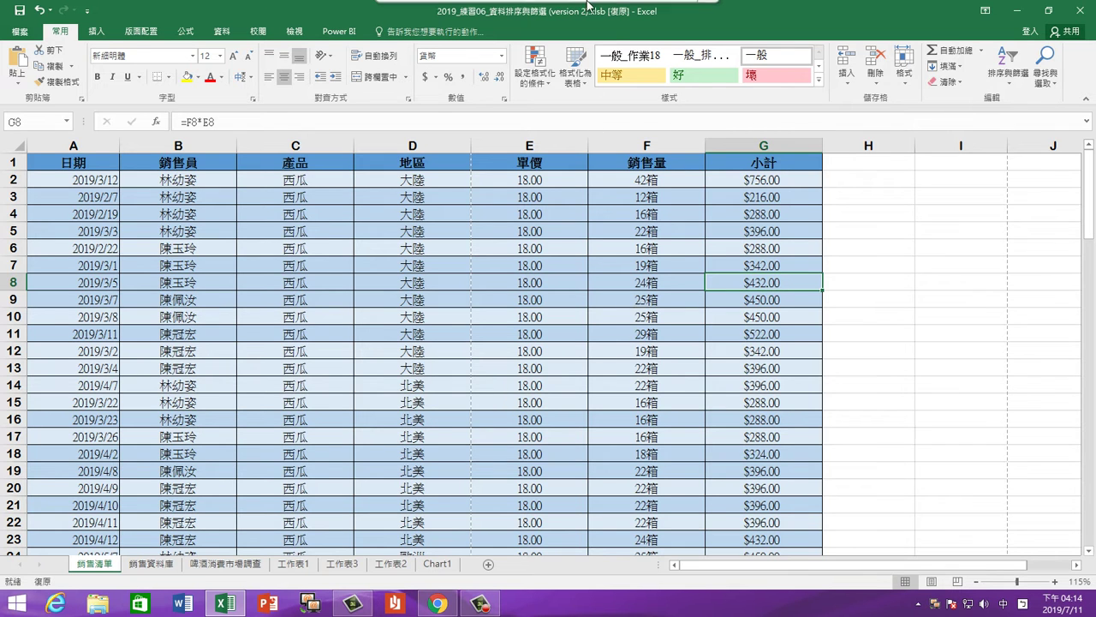
left_click(673, 24)
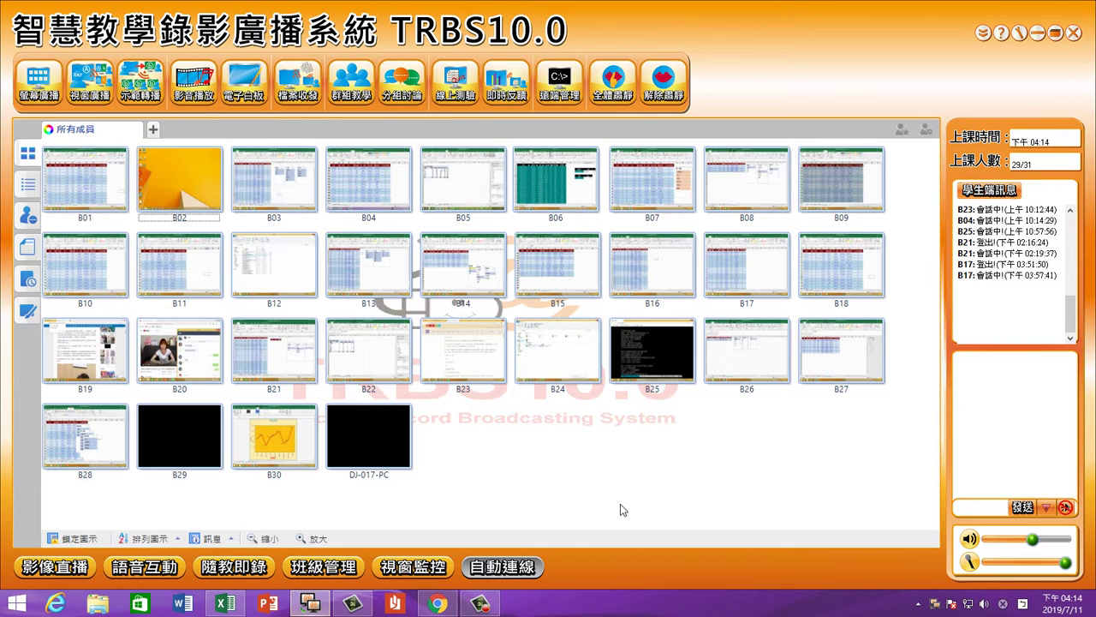
left_click(480, 605)
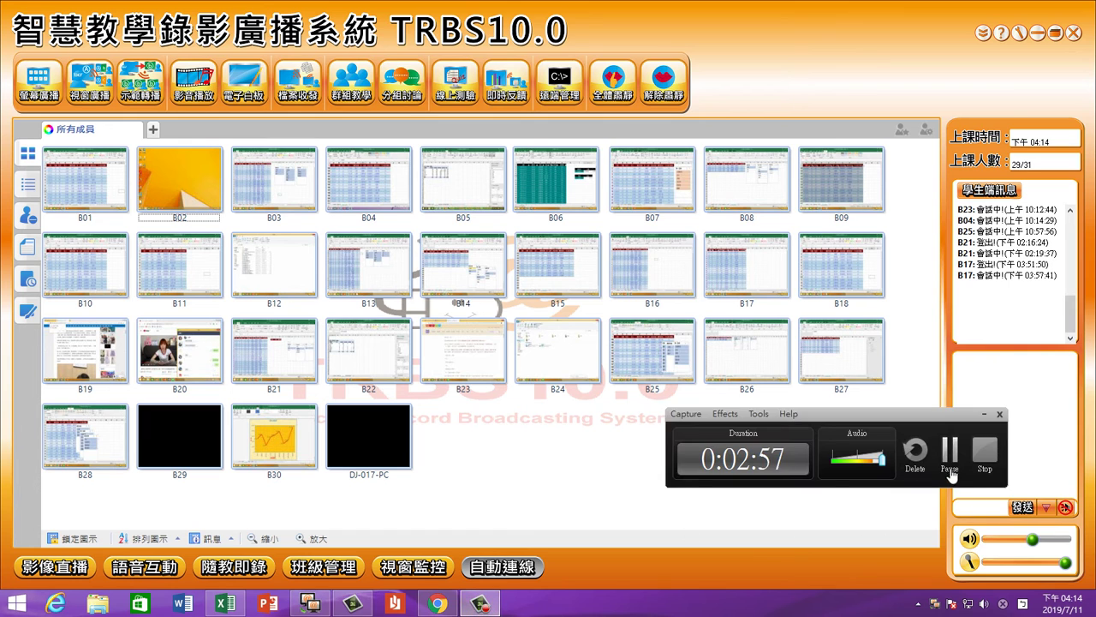
left_click(949, 452)
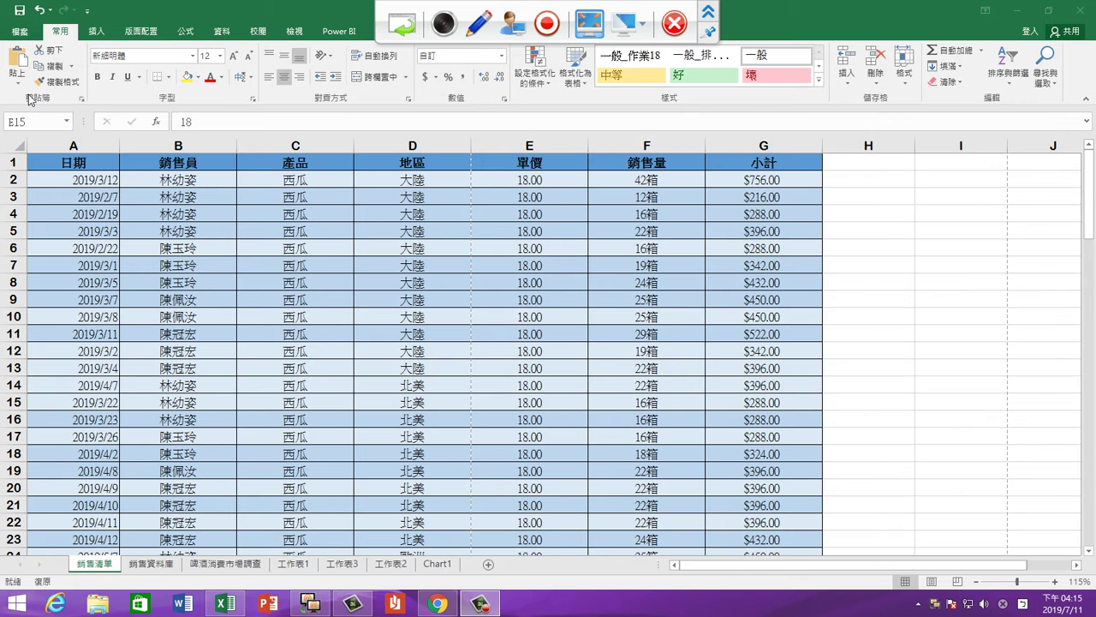
left_click(34, 89)
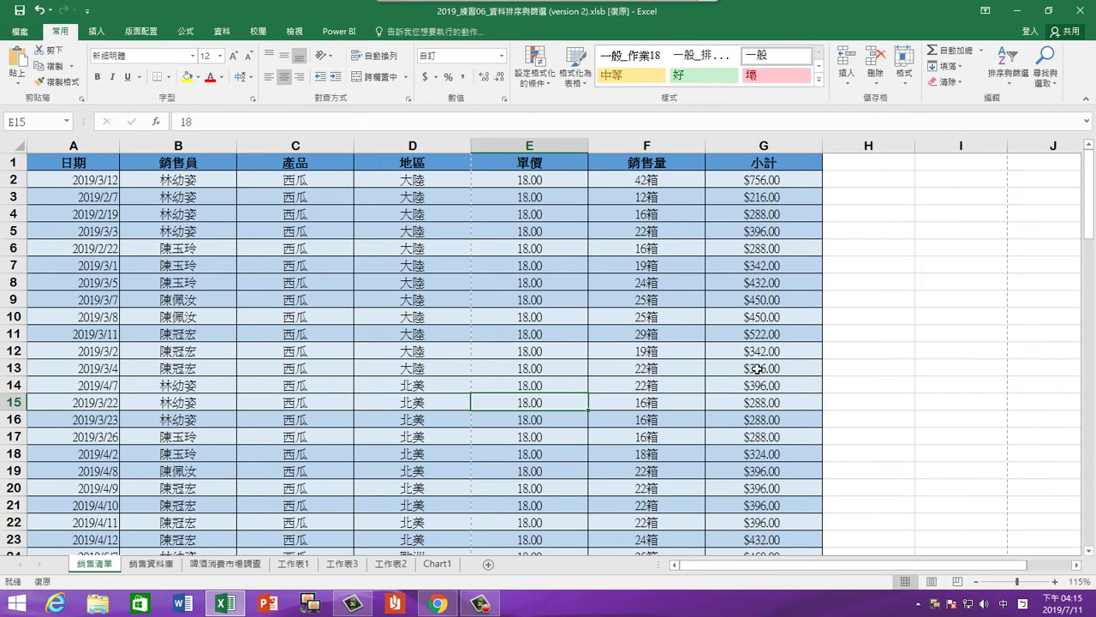
right_click(692, 336)
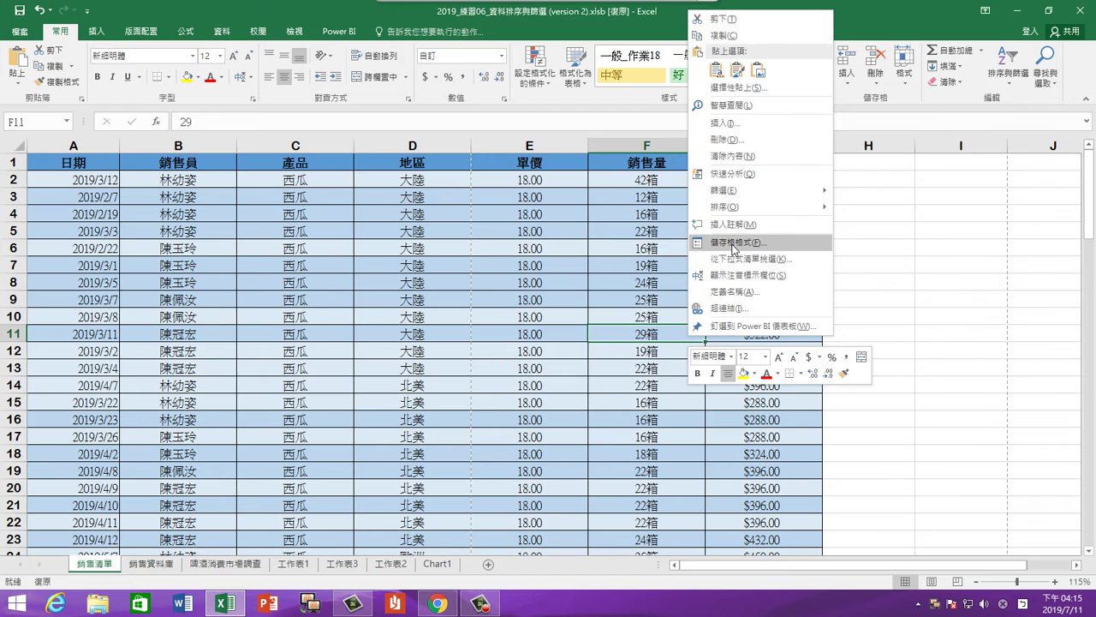
left_click(734, 244)
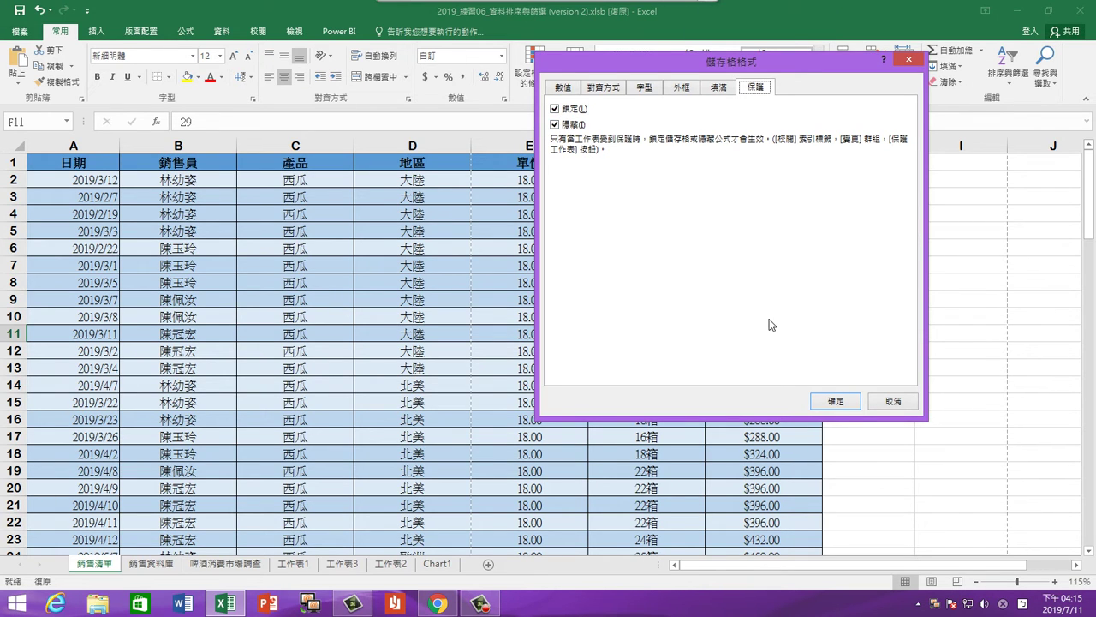
left_click(836, 402)
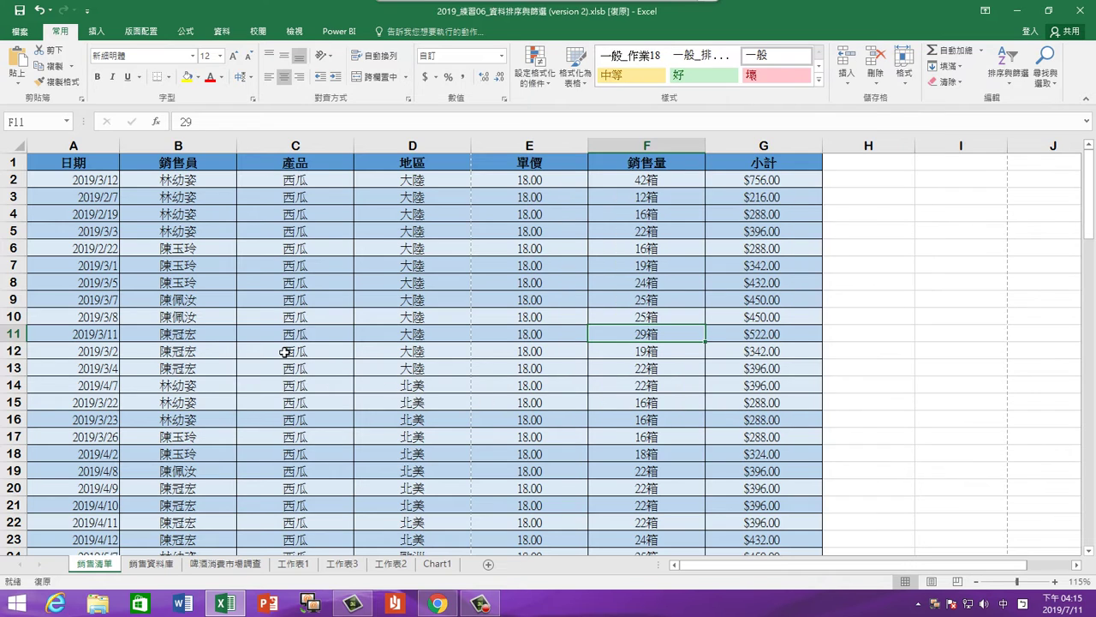
left_click(204, 298)
right_click(206, 296)
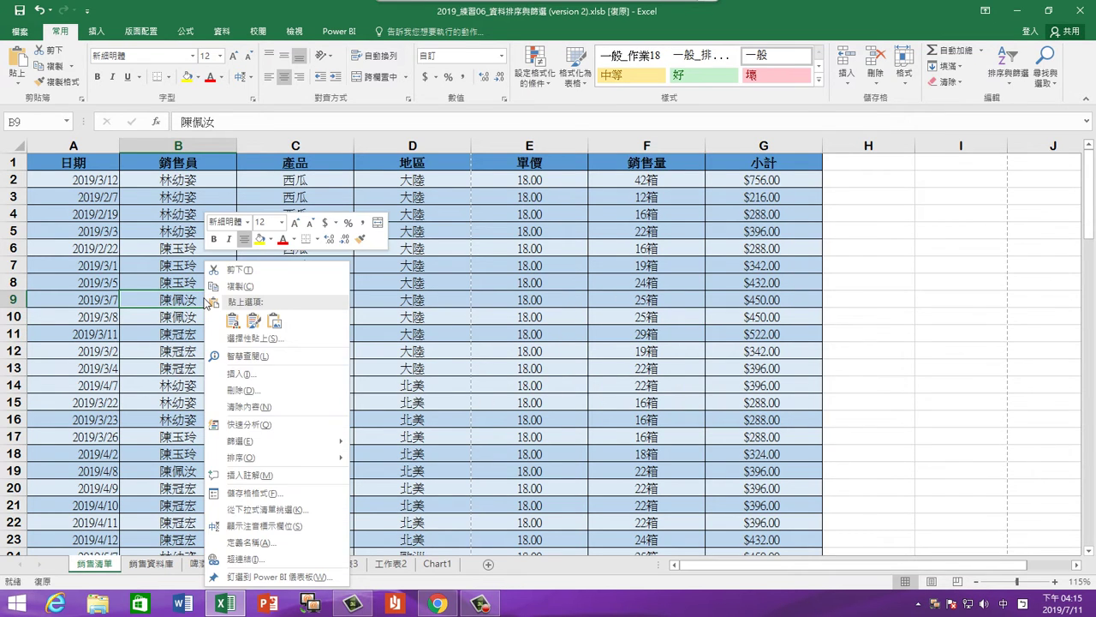
left_click(279, 495)
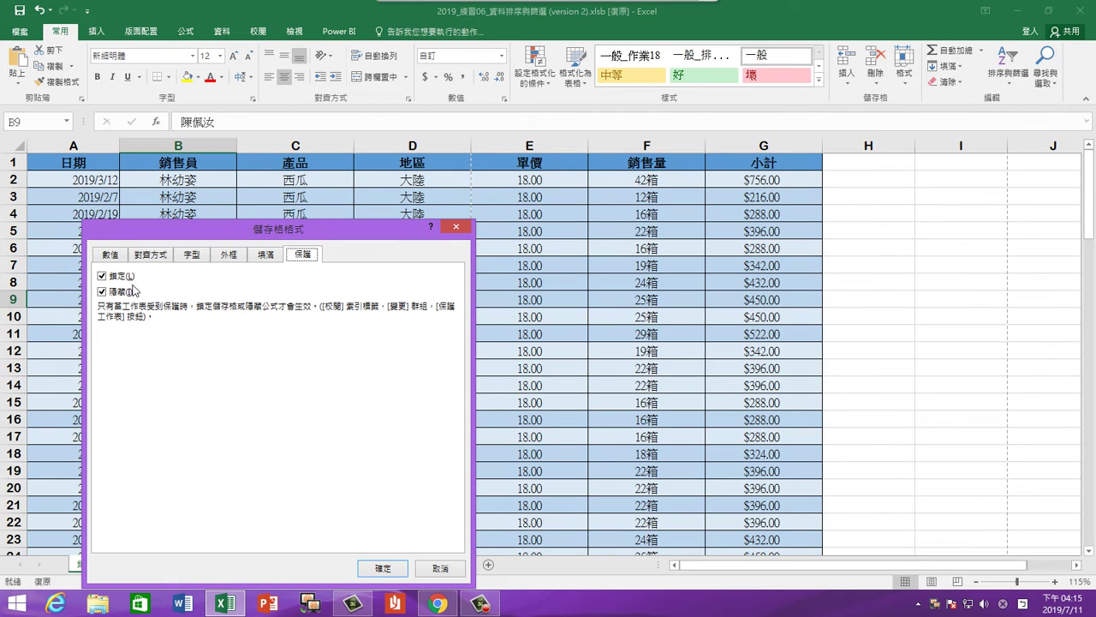
left_click(404, 570)
left_click(538, 426)
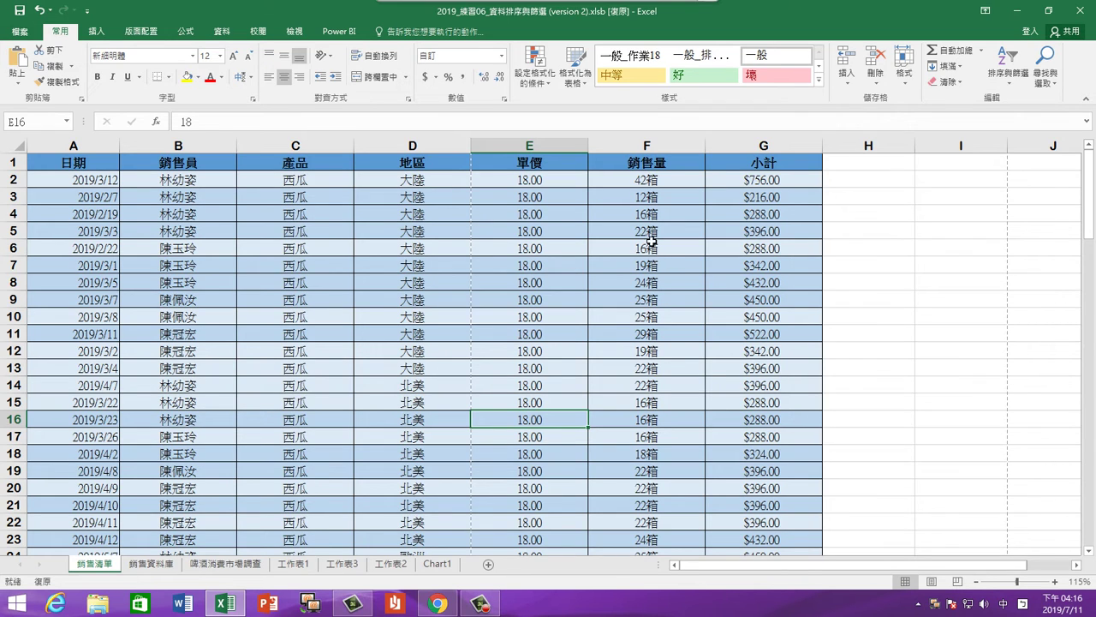
Tick Hidden for all of column F in Format Cells > Protection, keeping it locked
left_click(647, 144)
left_click_drag(636, 181, 638, 403)
left_click(632, 145)
right_click(632, 145)
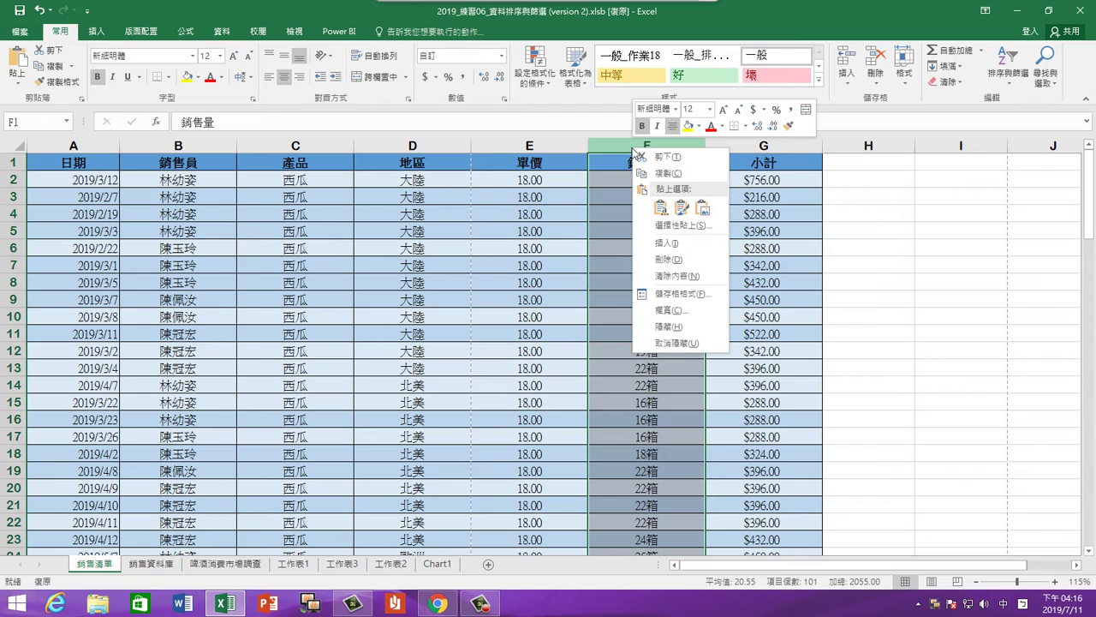
left_click(670, 294)
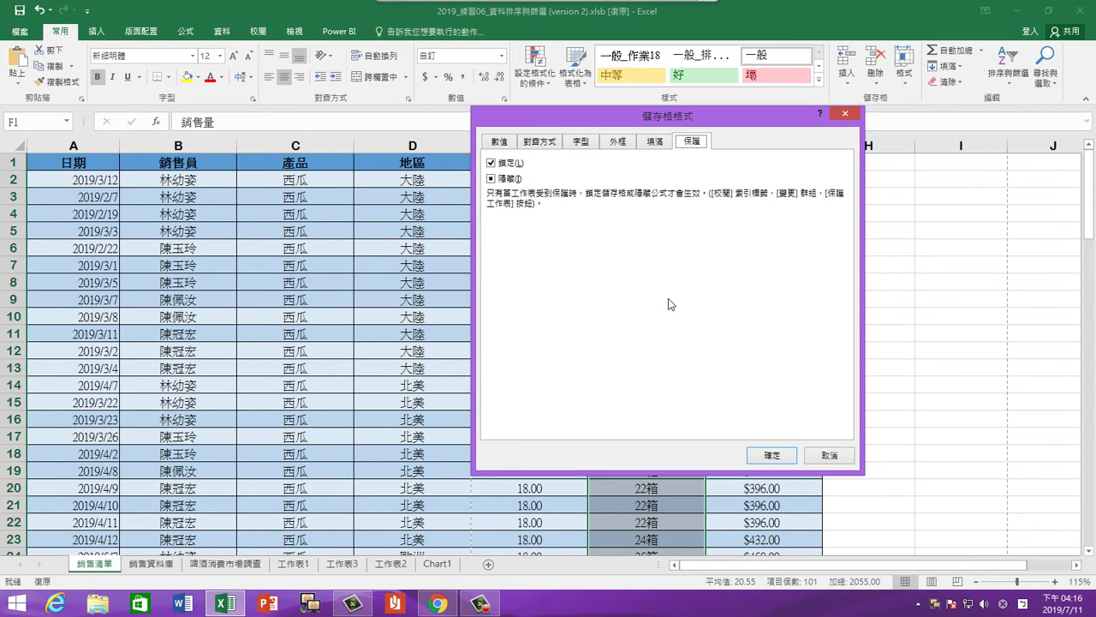
left_click(492, 178)
left_click_drag(555, 130, 212, 148)
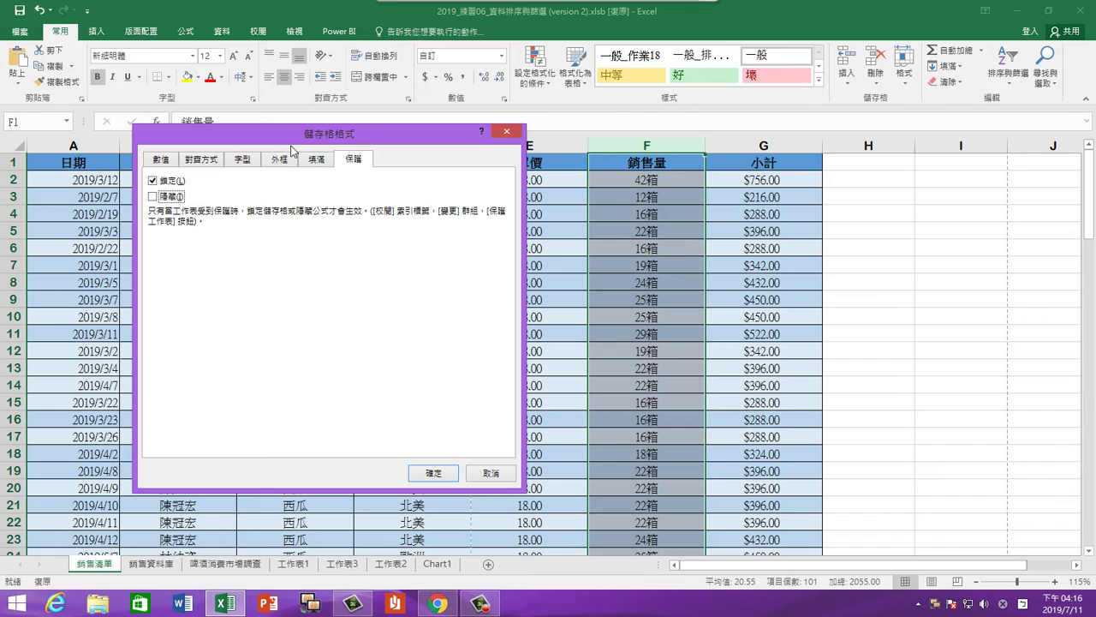
left_click(152, 196)
left_click(433, 473)
left_click(669, 387)
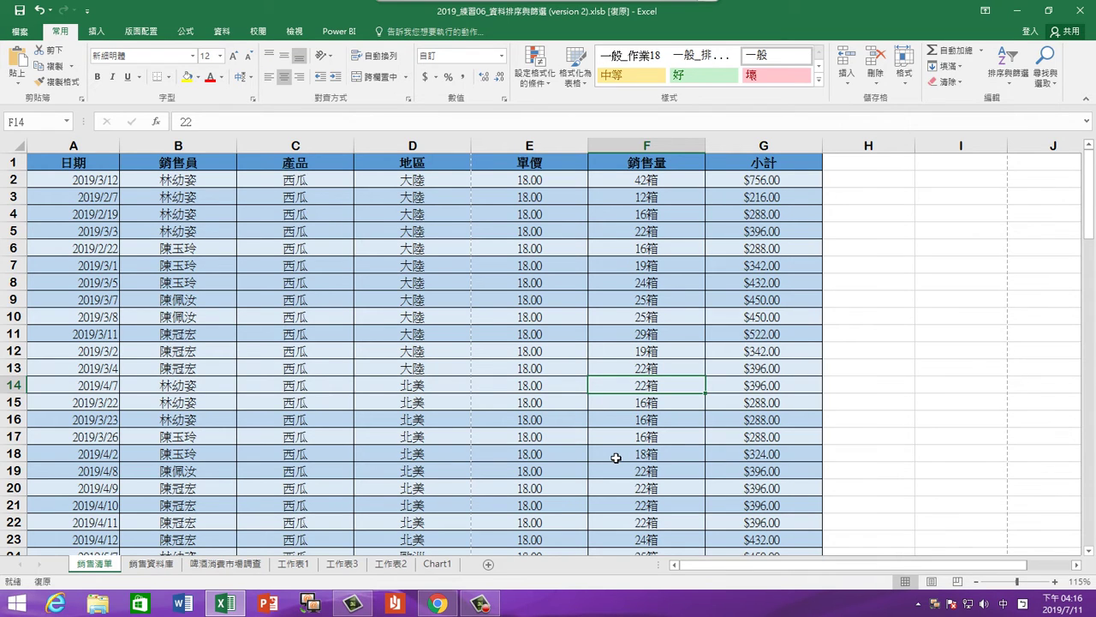
Check cells G10, E10, D6 and D8, then show the 校閱 (Review) tools
left_click(749, 316)
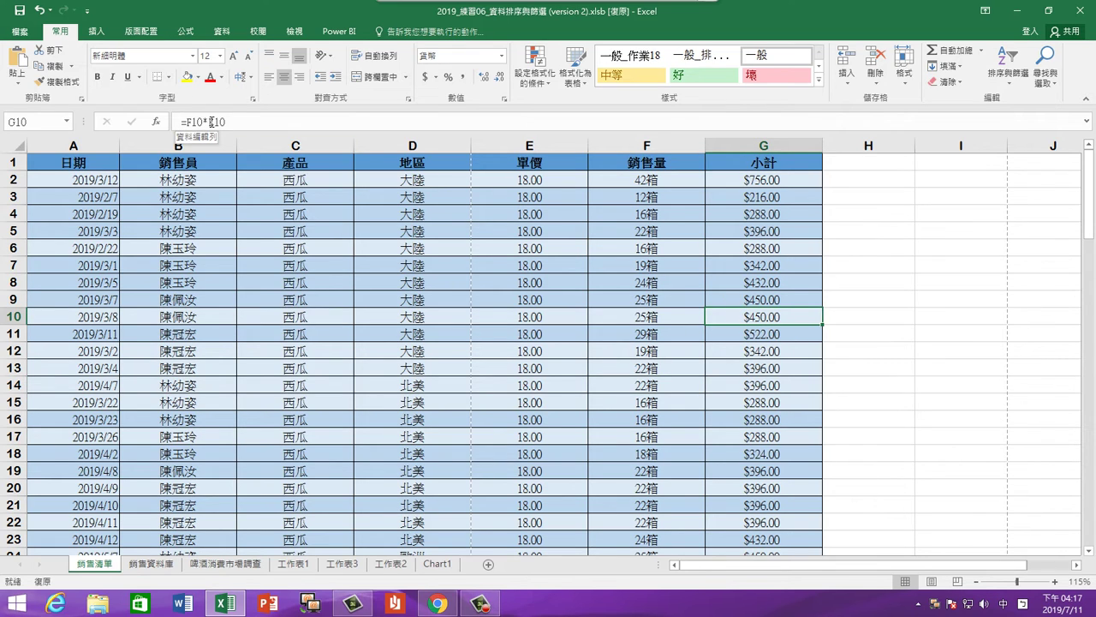
left_click(481, 314)
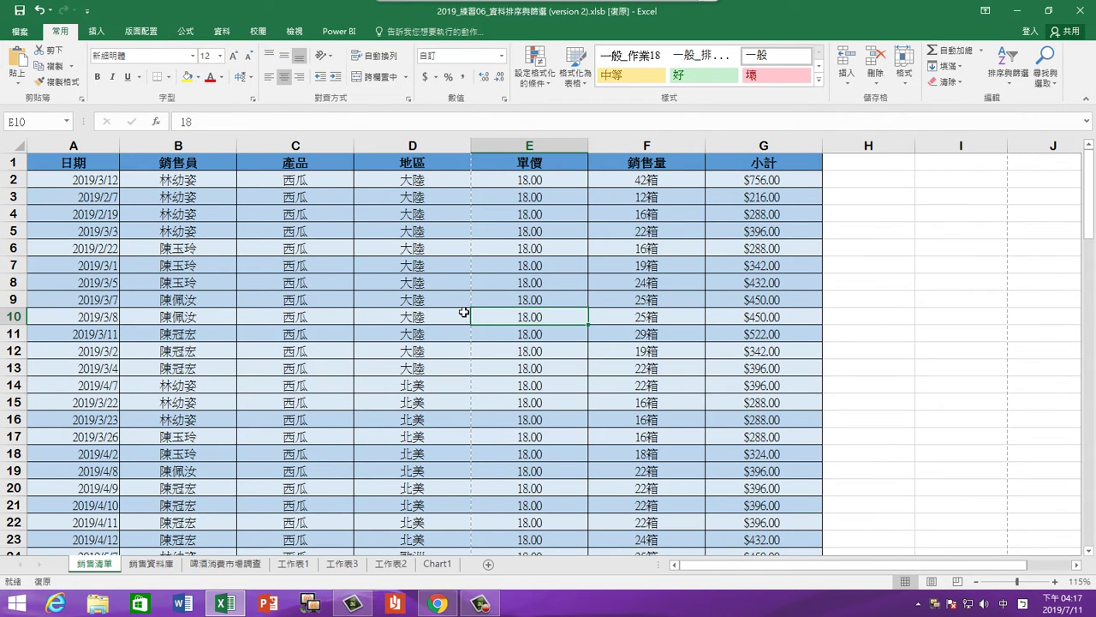
left_click(358, 254)
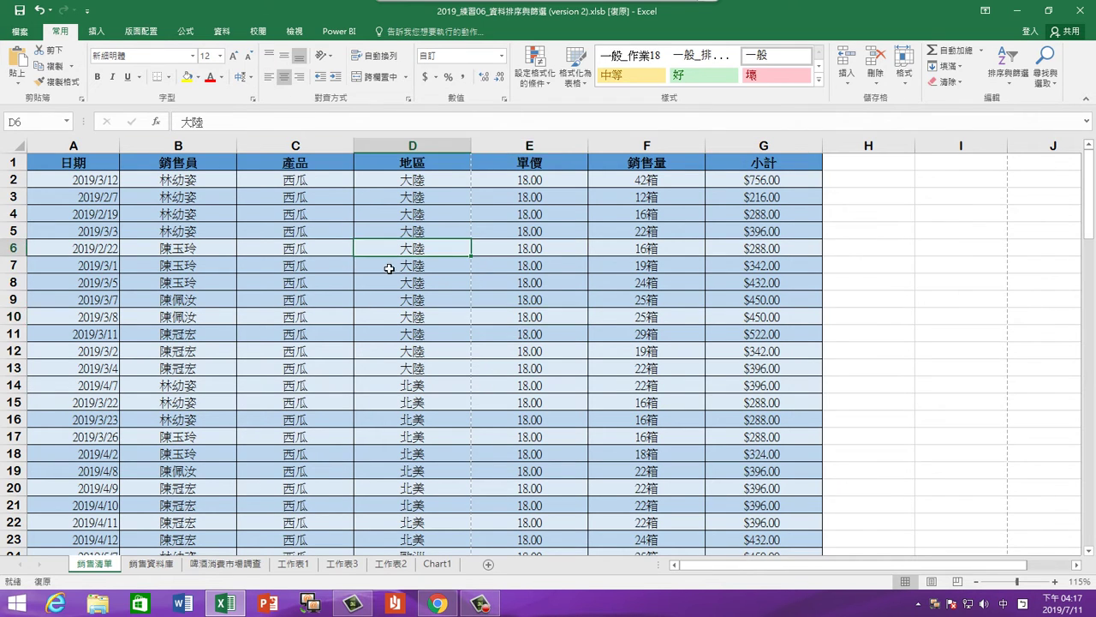
left_click(392, 279)
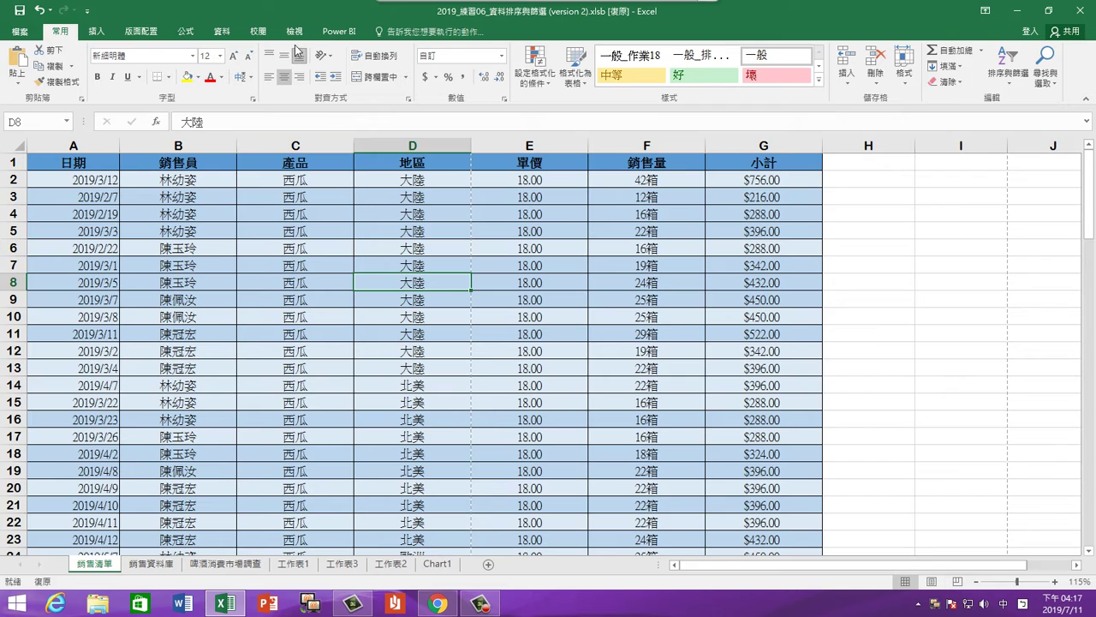
left_click(261, 33)
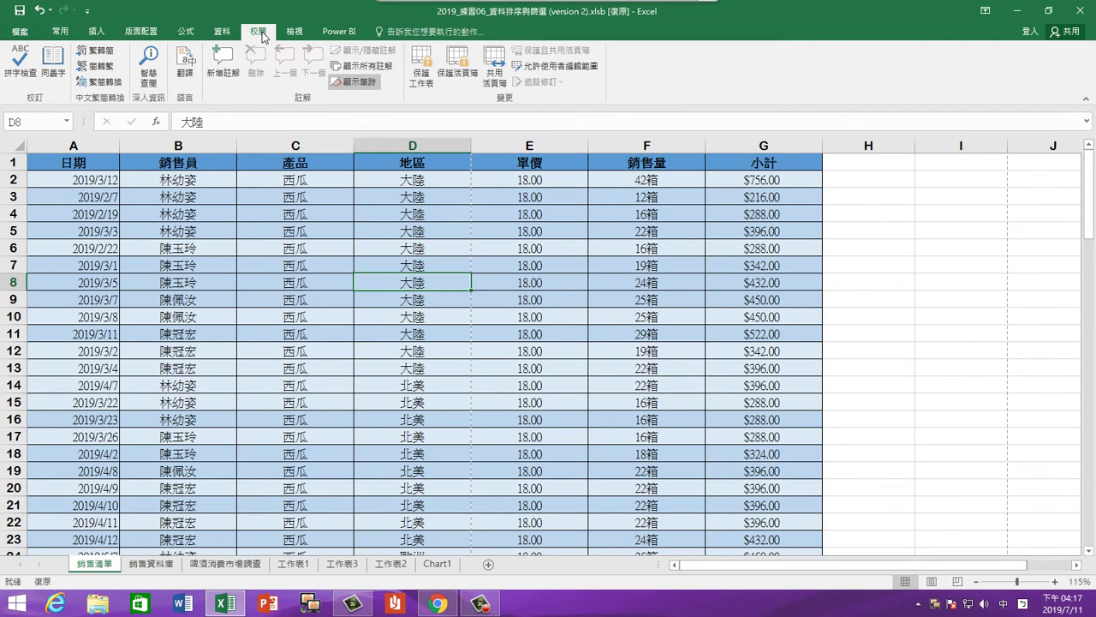
Password-protect 銷售清單 with selecting locked and unlocked cells both disallowed
left_click(420, 77)
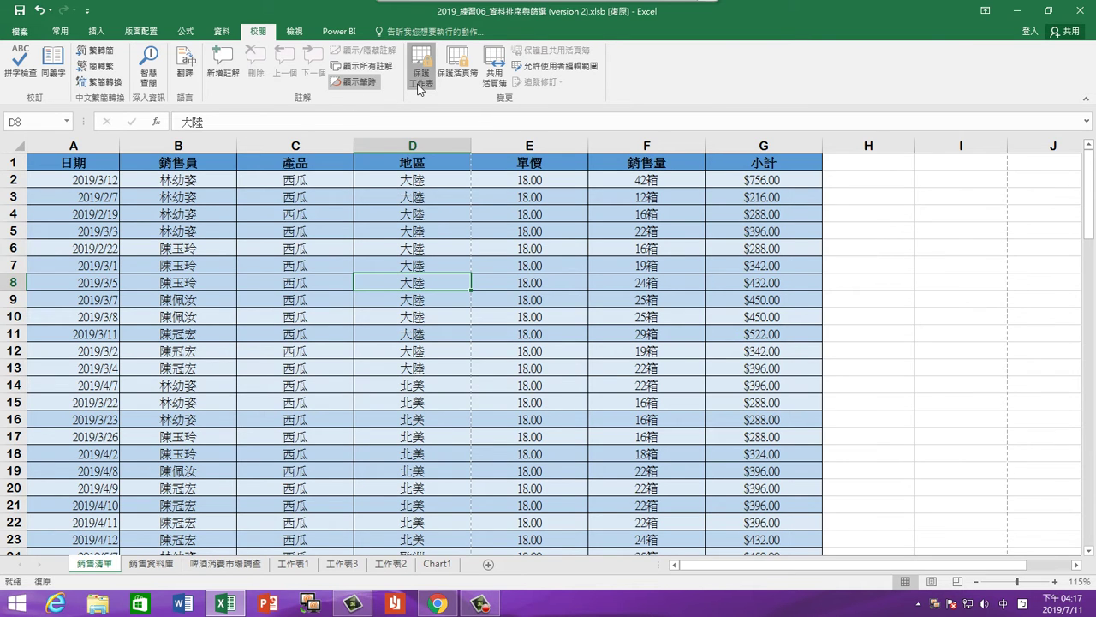
left_click_drag(788, 183, 636, 183)
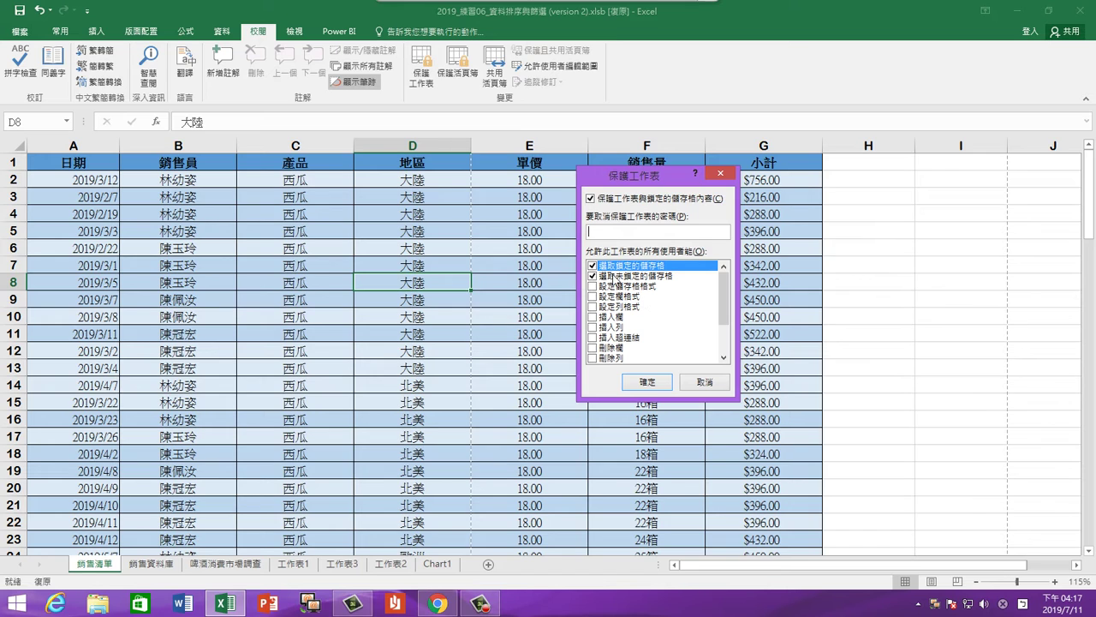
left_click(592, 276)
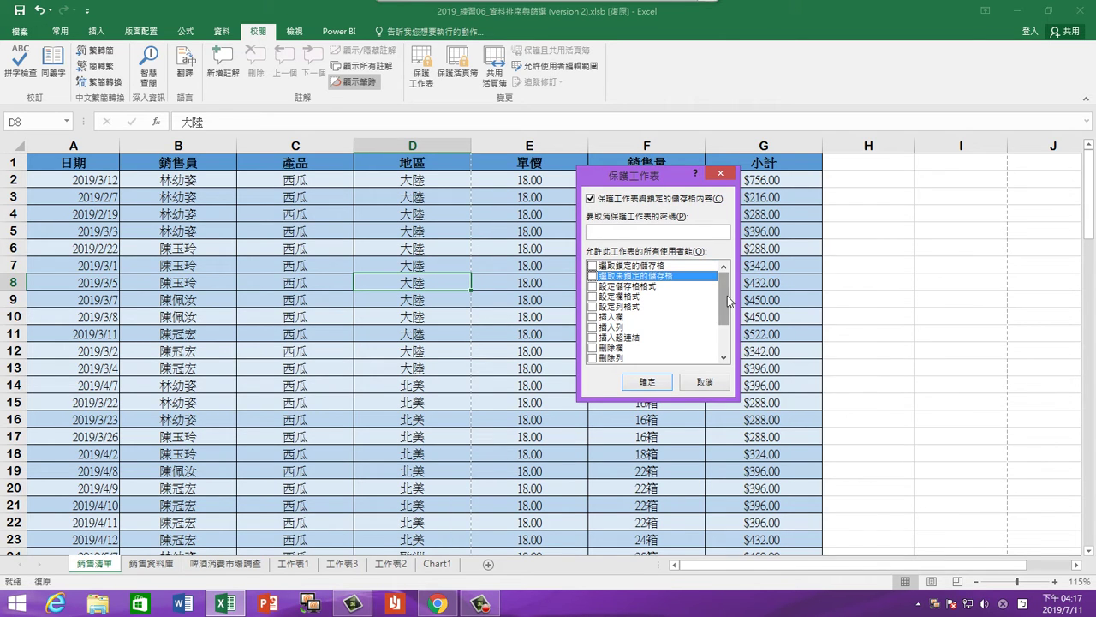
scroll(725, 295, "down", 2)
scroll(724, 296, "up", 2)
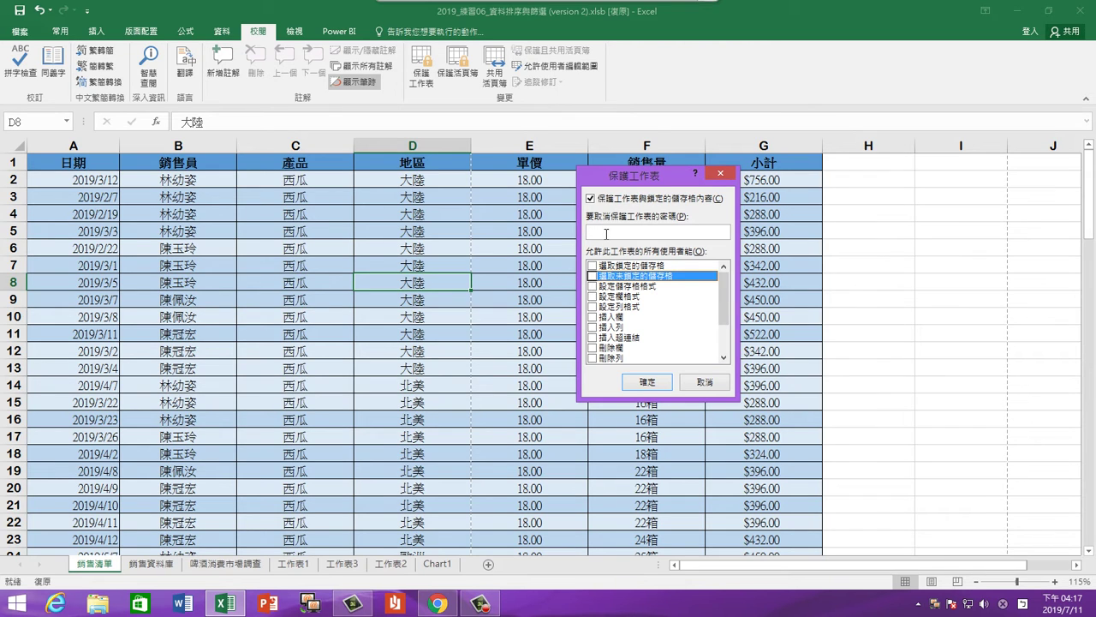
type("****")
left_click(648, 383)
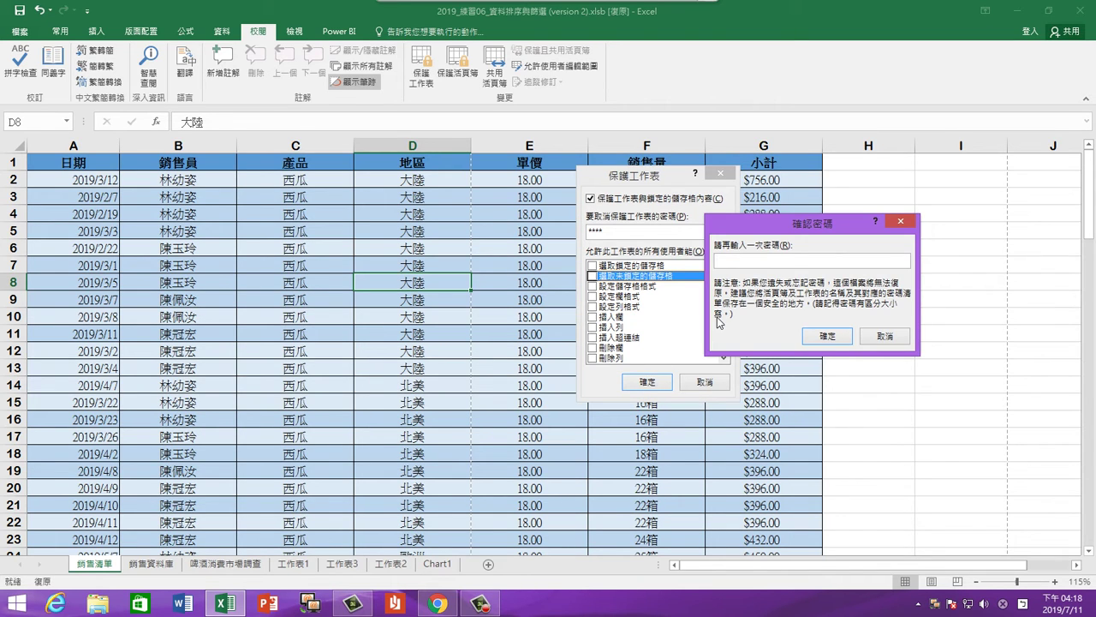
type("****")
left_click(840, 336)
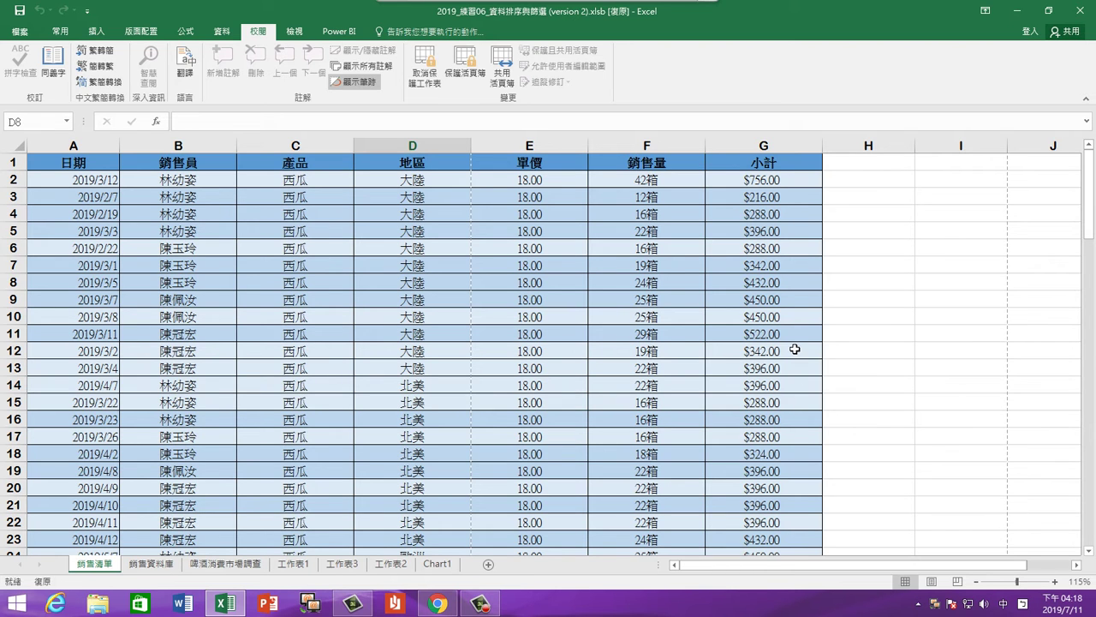
Hide the classroom broadcast system and its notification to return to the workbook
mouse_move(632, 3)
left_click(670, 20)
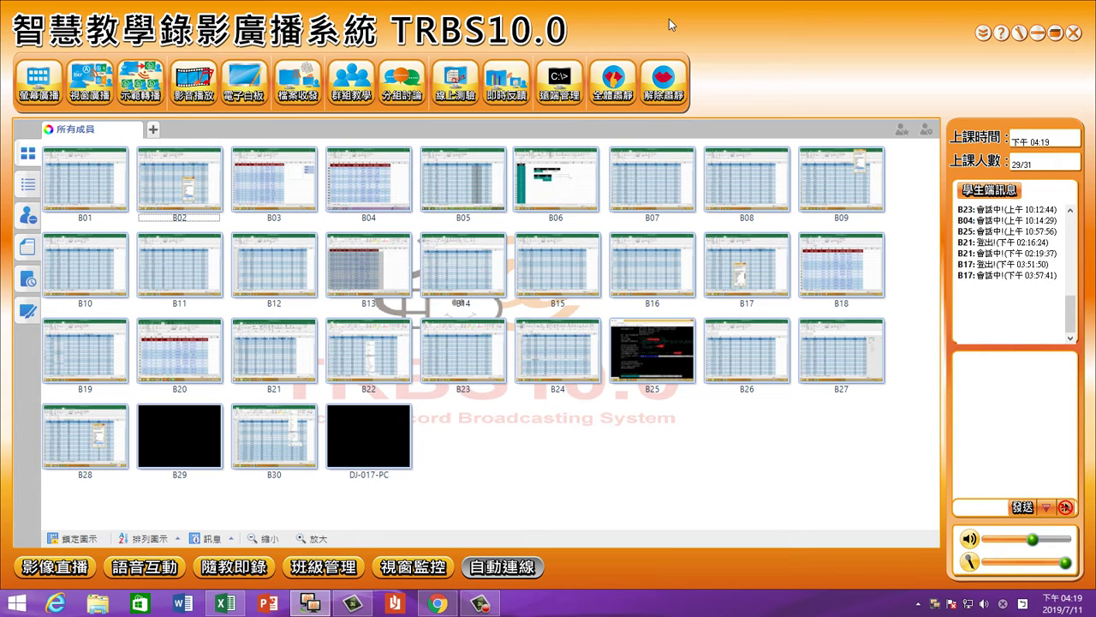
left_click(1037, 32)
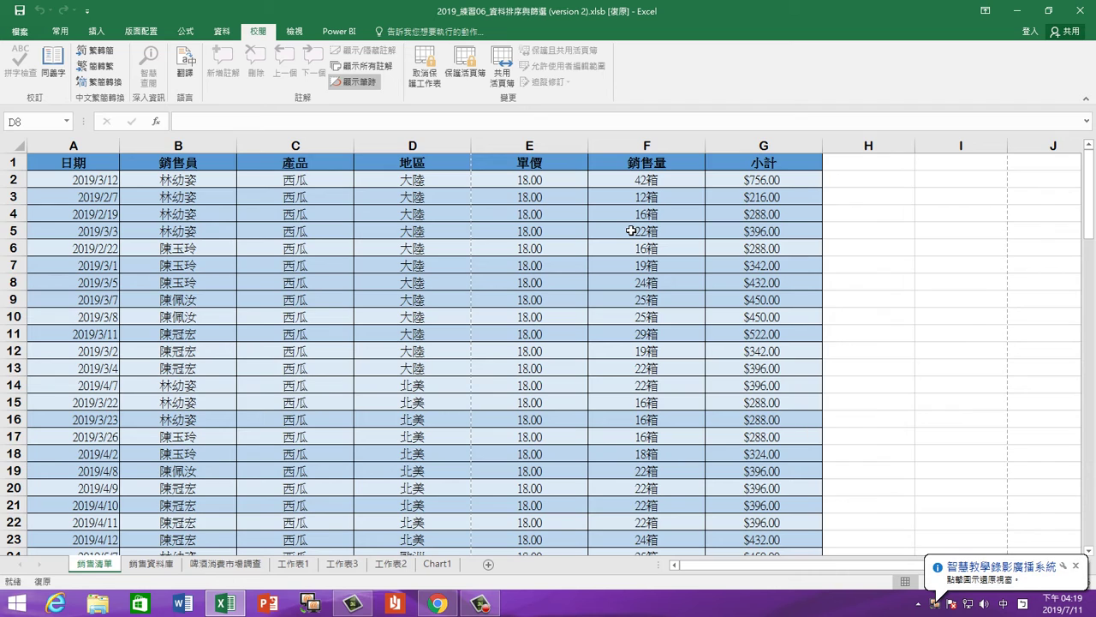
left_click(1076, 566)
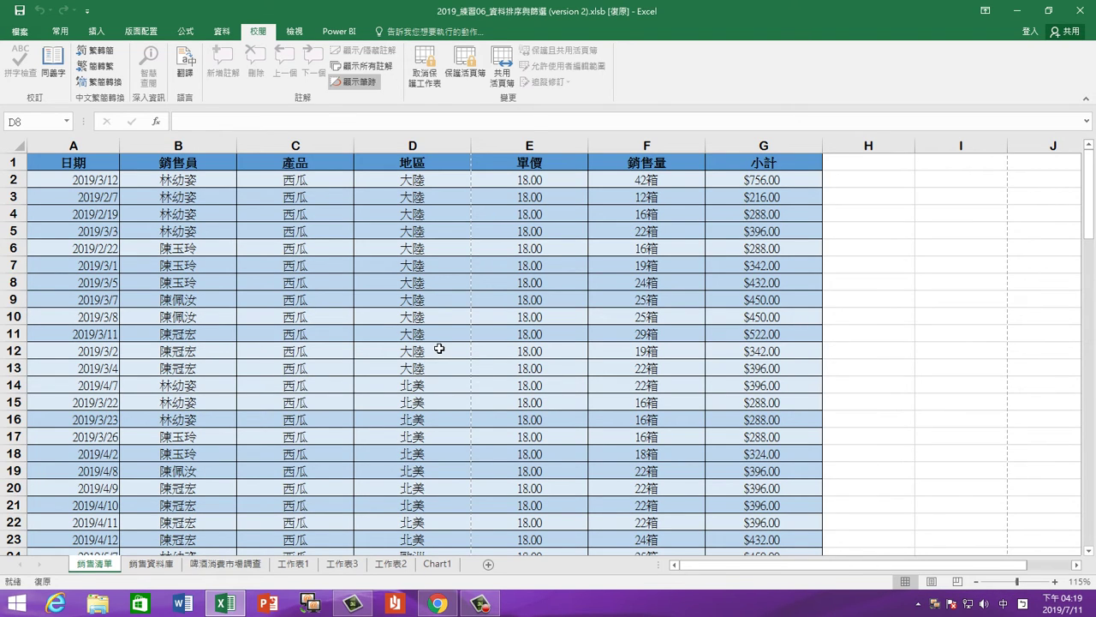
Look over a few cells, including E10, on the 銷售資料庫 sheet
left_click(150, 563)
left_click(246, 410)
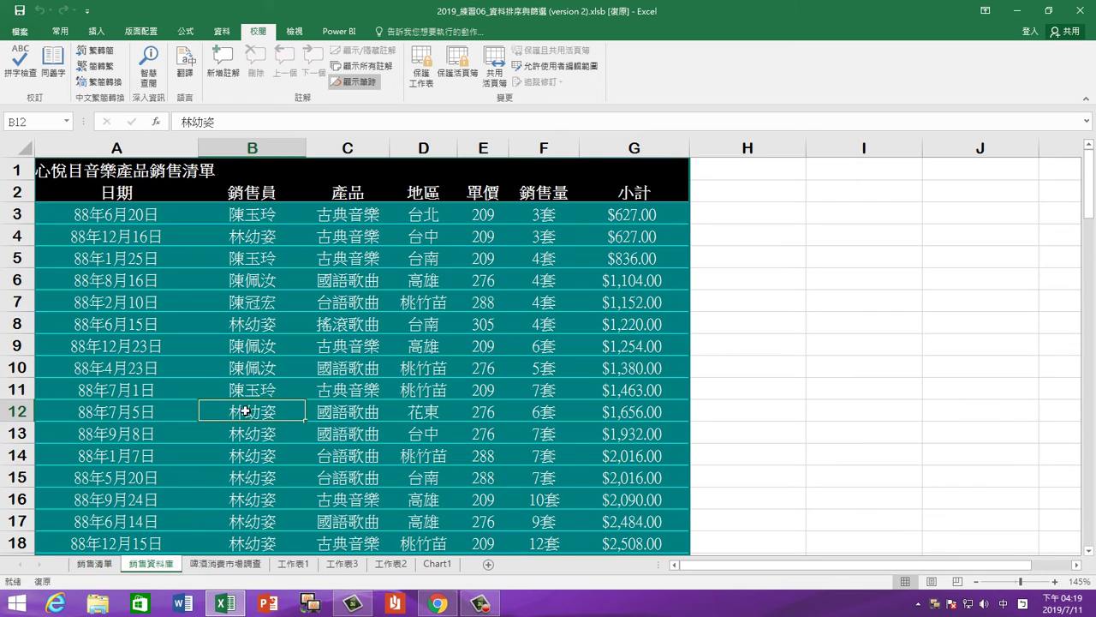
left_click(319, 396)
left_click(463, 368)
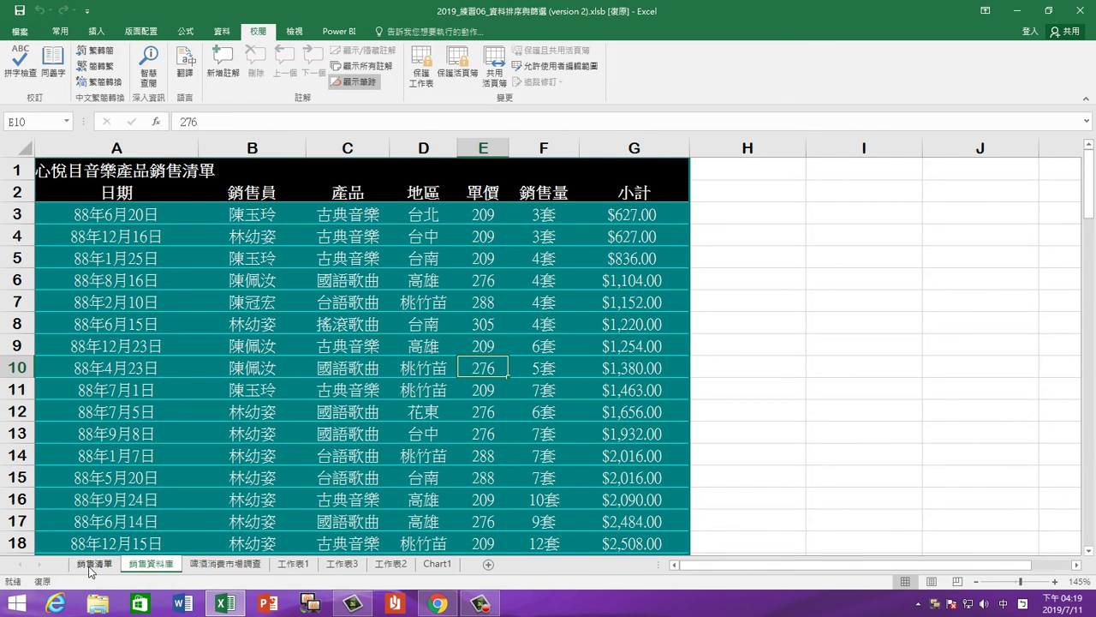
Back on 銷售清單, remove sheet protection and confirm F14 is selectable
left_click(91, 566)
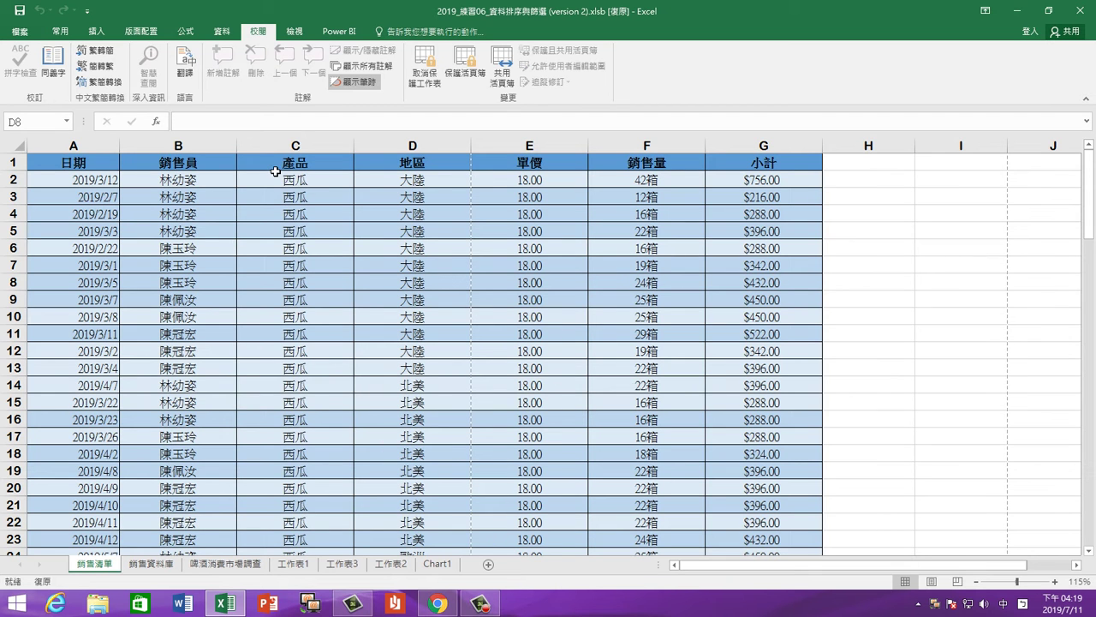
left_click(424, 73)
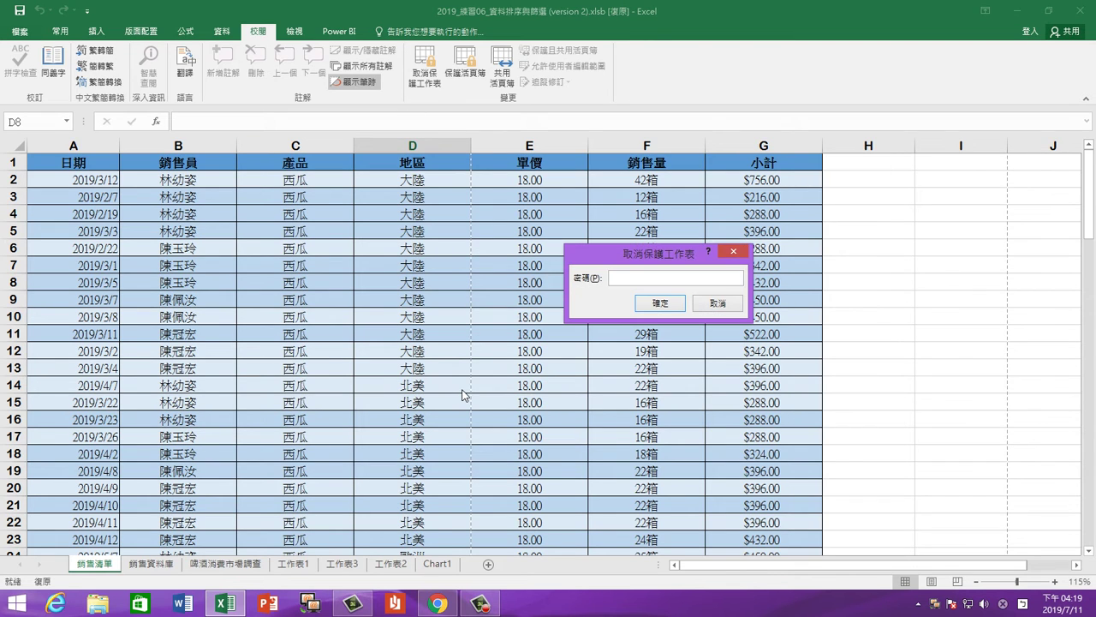
key("Return")
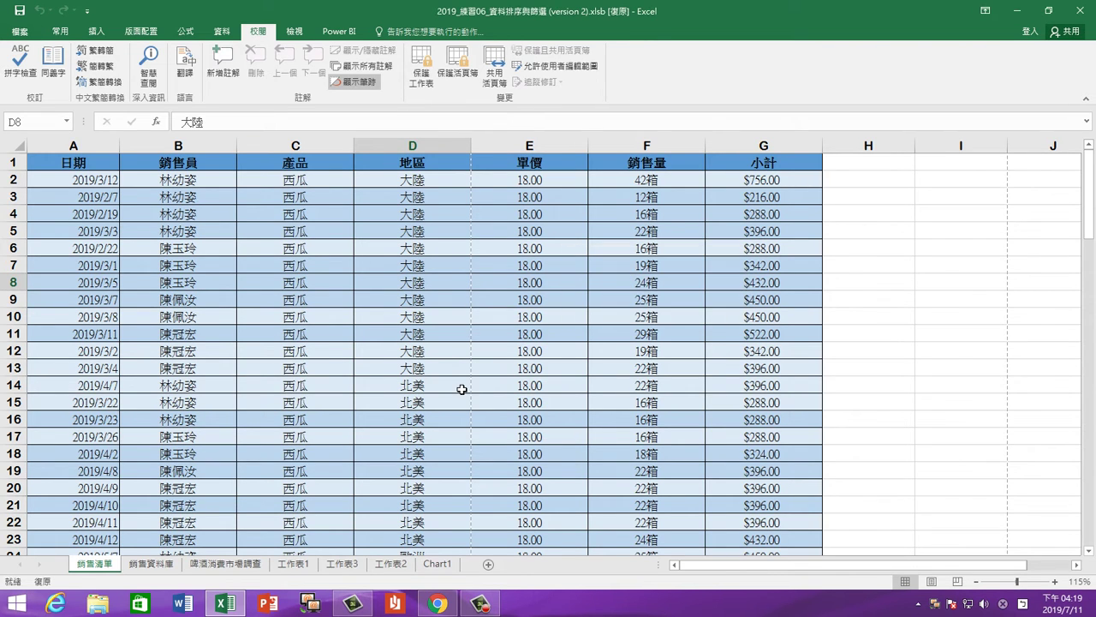
left_click(621, 391)
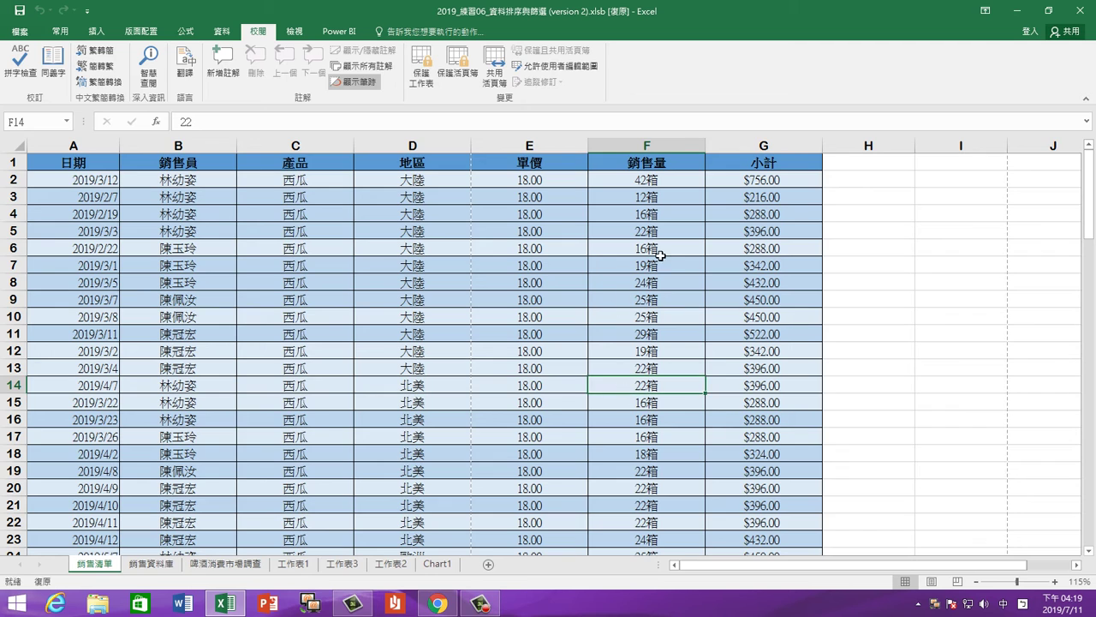
left_click(743, 146)
left_click(662, 145)
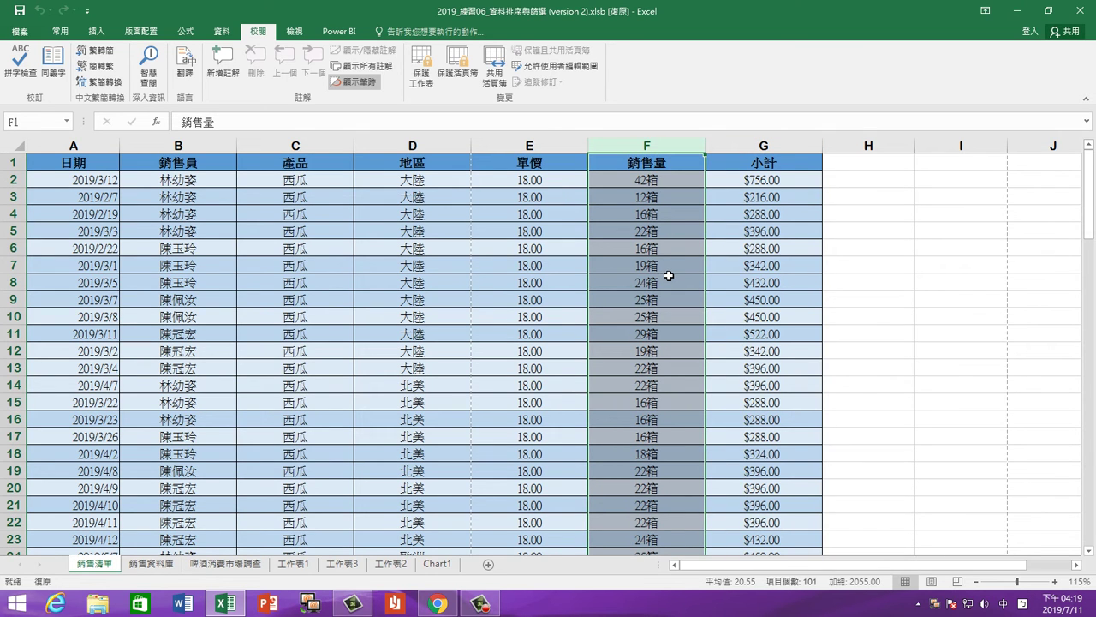
left_click(658, 179)
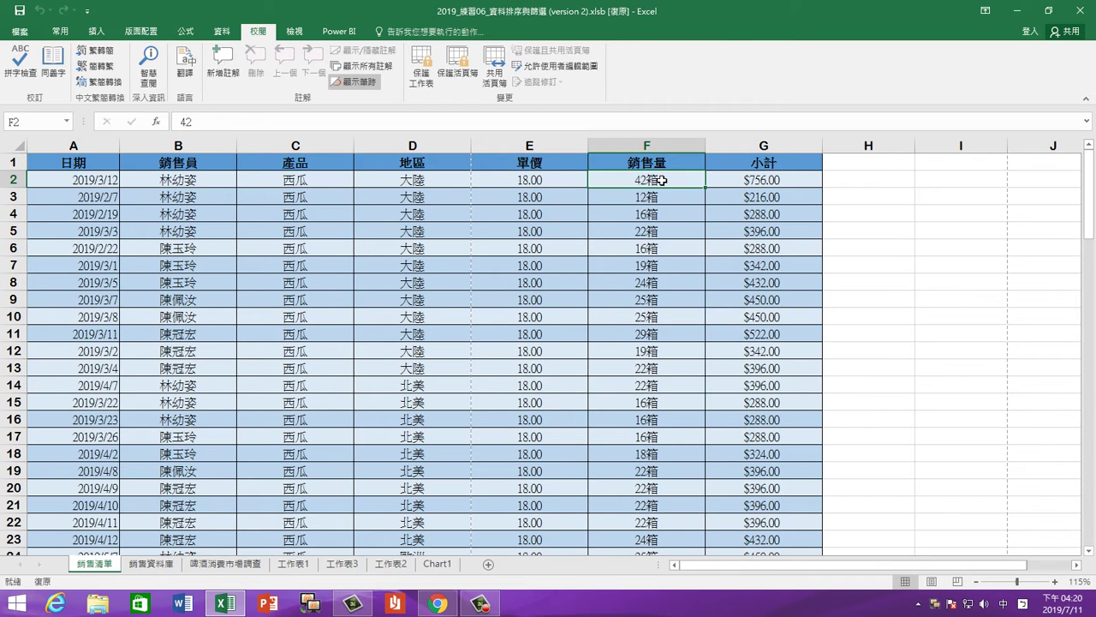
type("=")
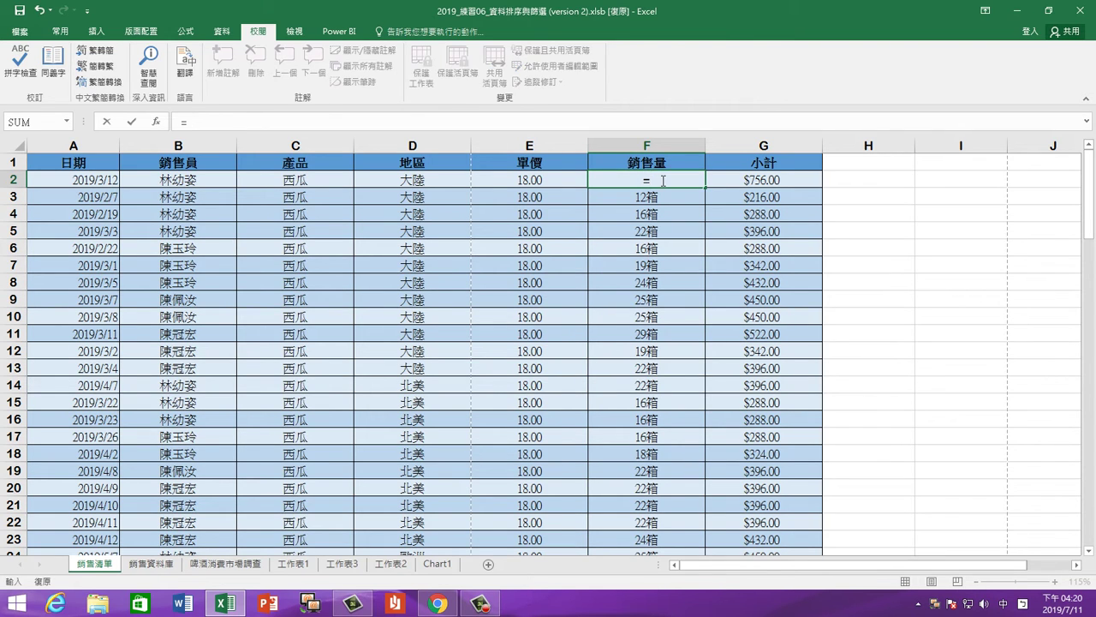
left_click(549, 180)
type("*")
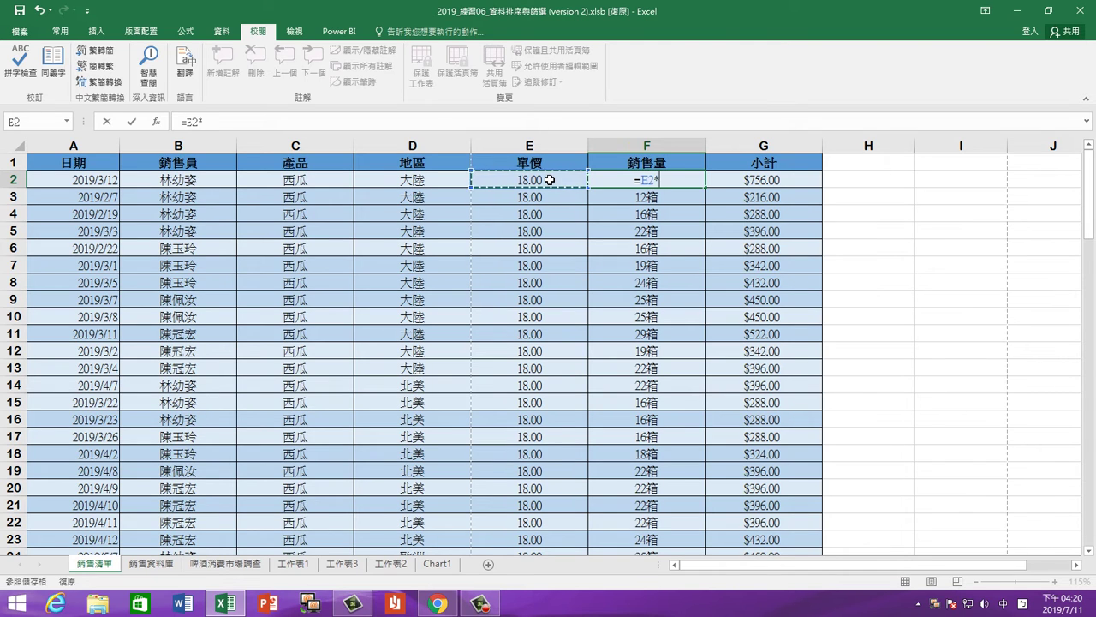
type("2")
key("Return")
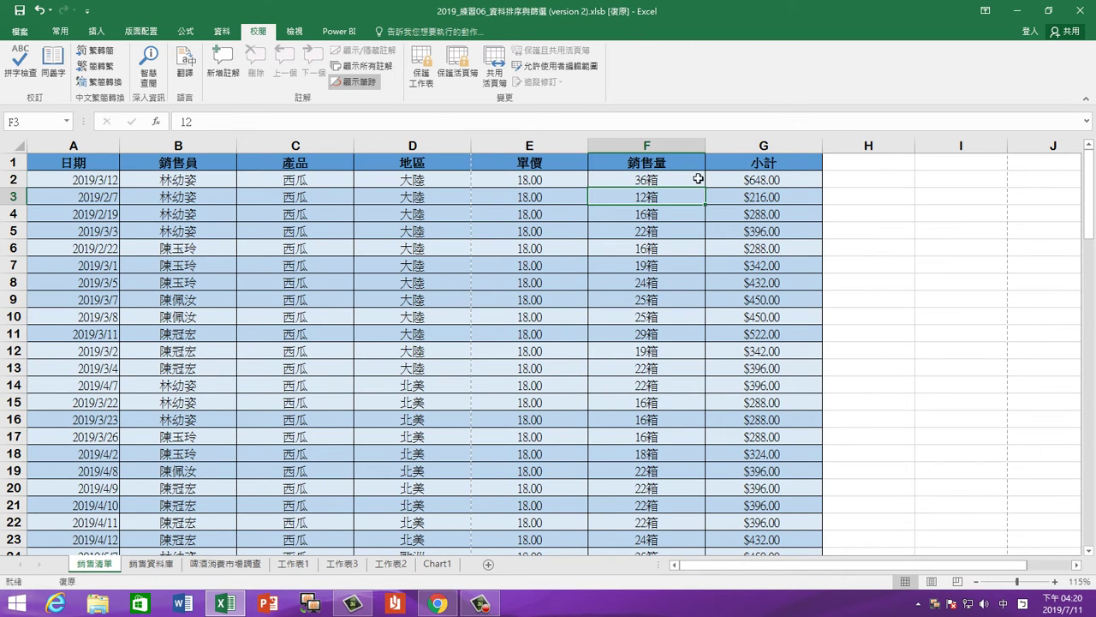
left_click(698, 179)
double_click(704, 186)
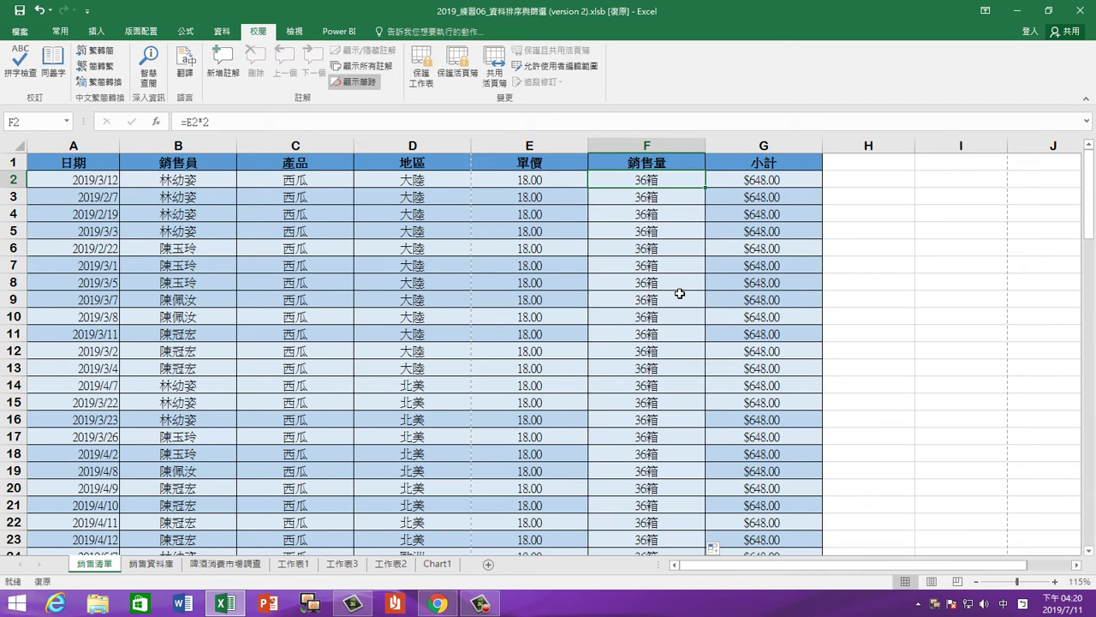
scroll(679, 382, "down", 10)
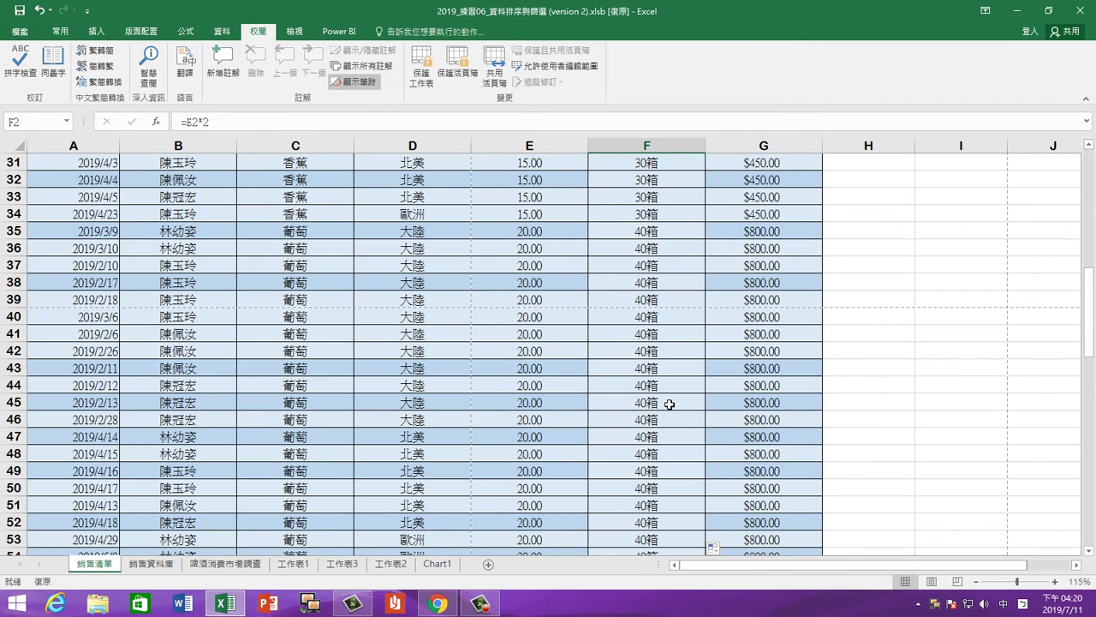
scroll(665, 402, "up", 4)
scroll(665, 401, "up", 6)
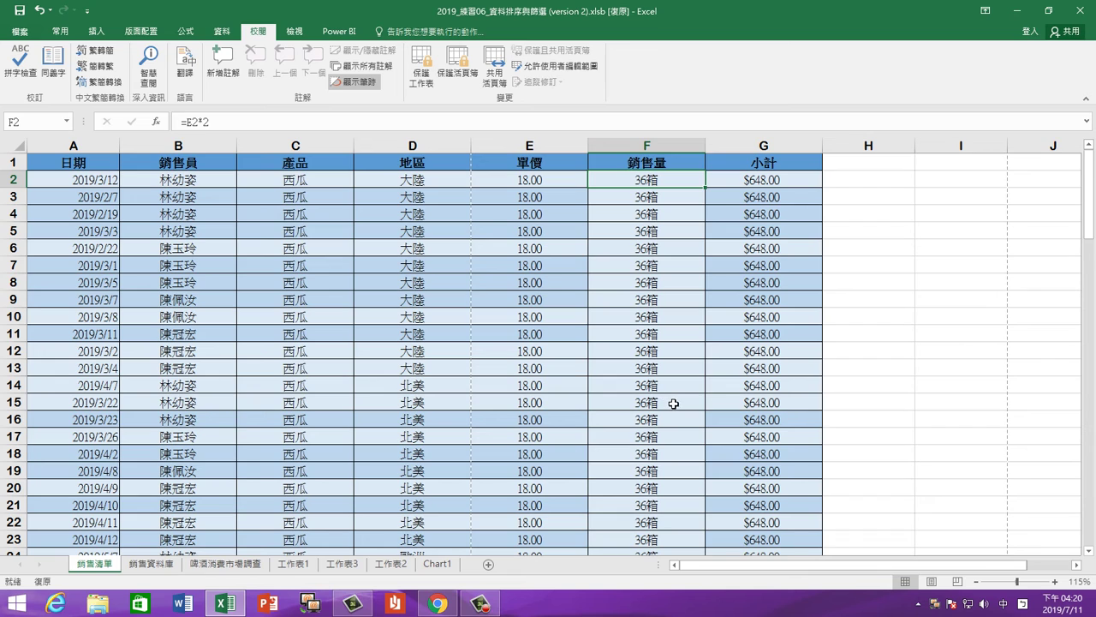
left_click_drag(560, 177, 575, 205)
left_click(626, 211)
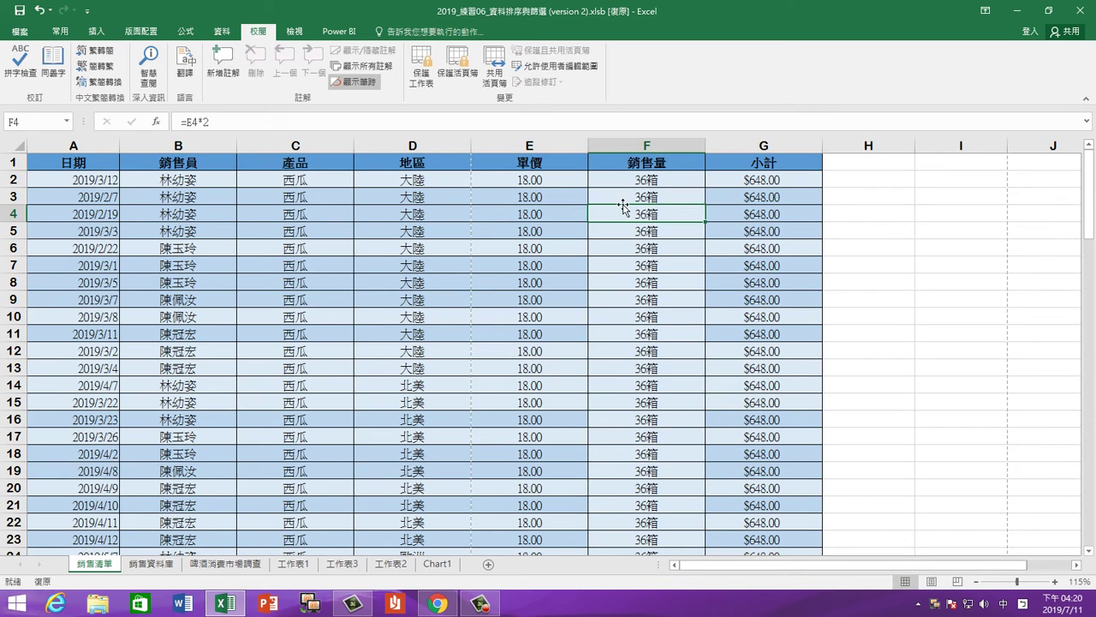
left_click(624, 179)
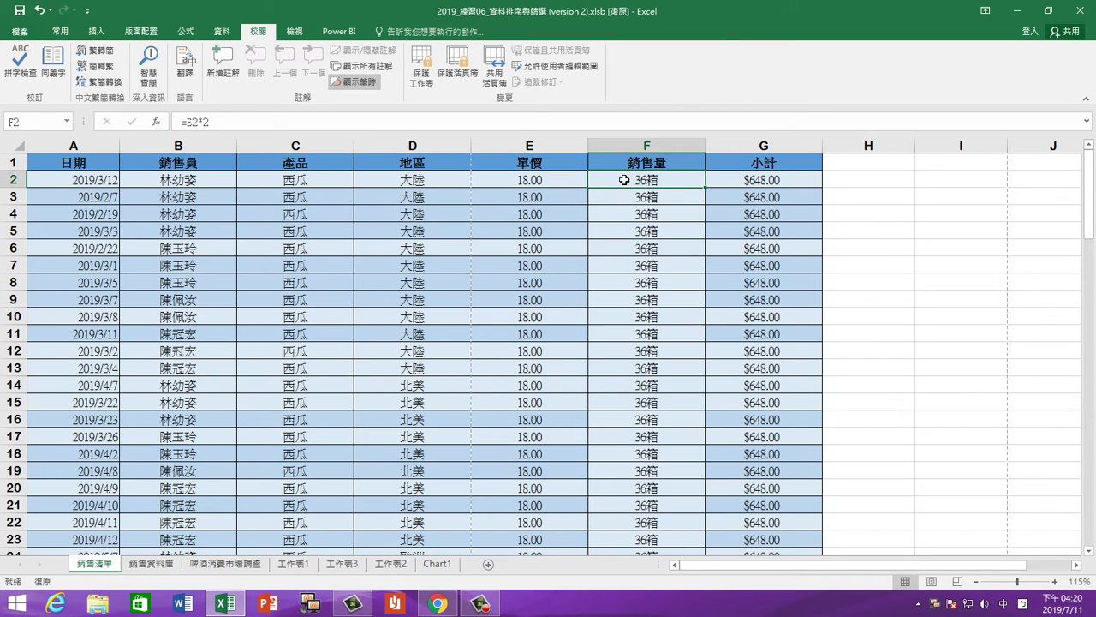
left_click(41, 11)
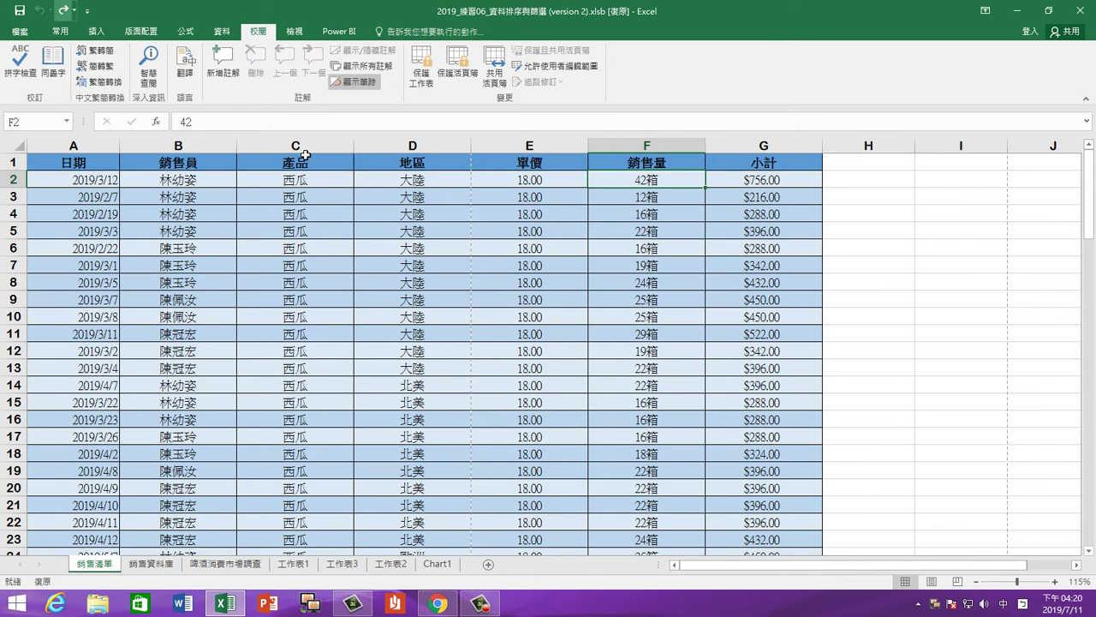
left_click(630, 213)
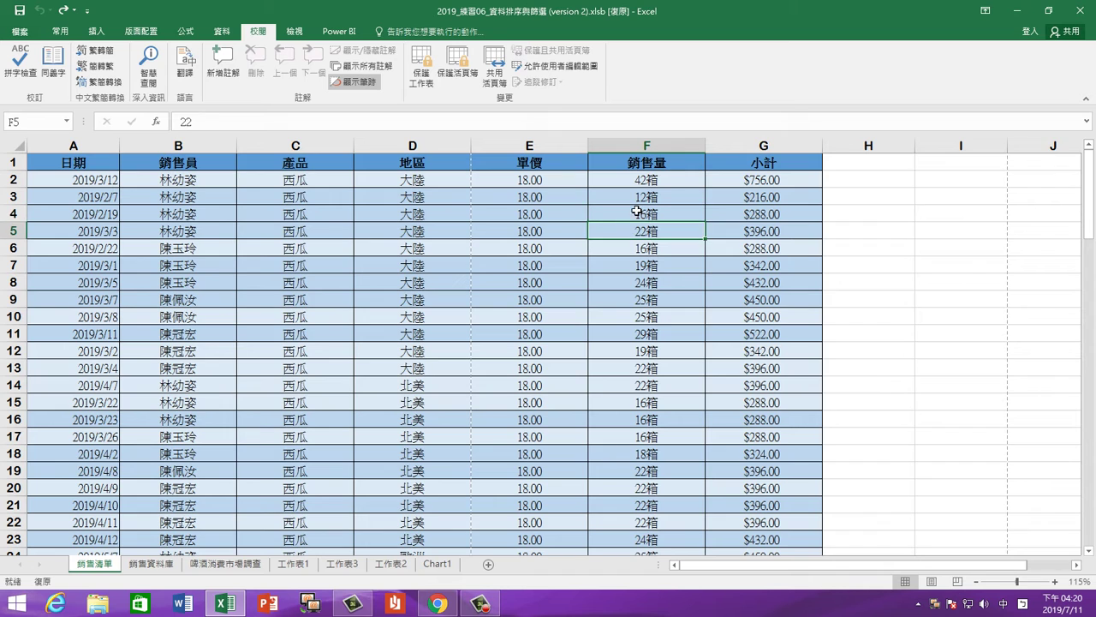
right_click(747, 145)
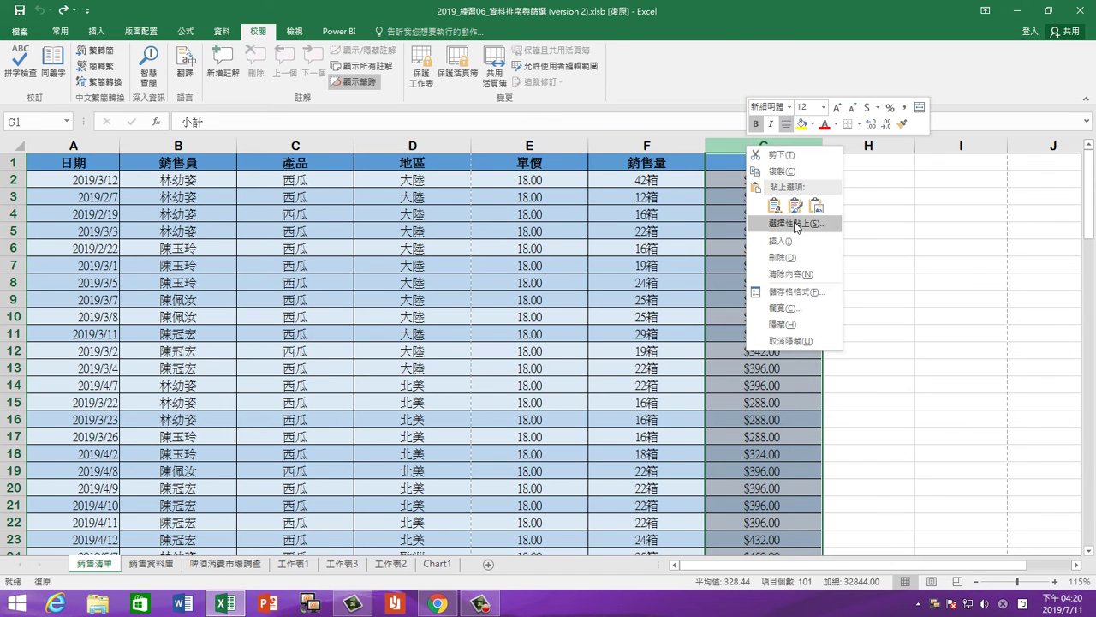
left_click(558, 139)
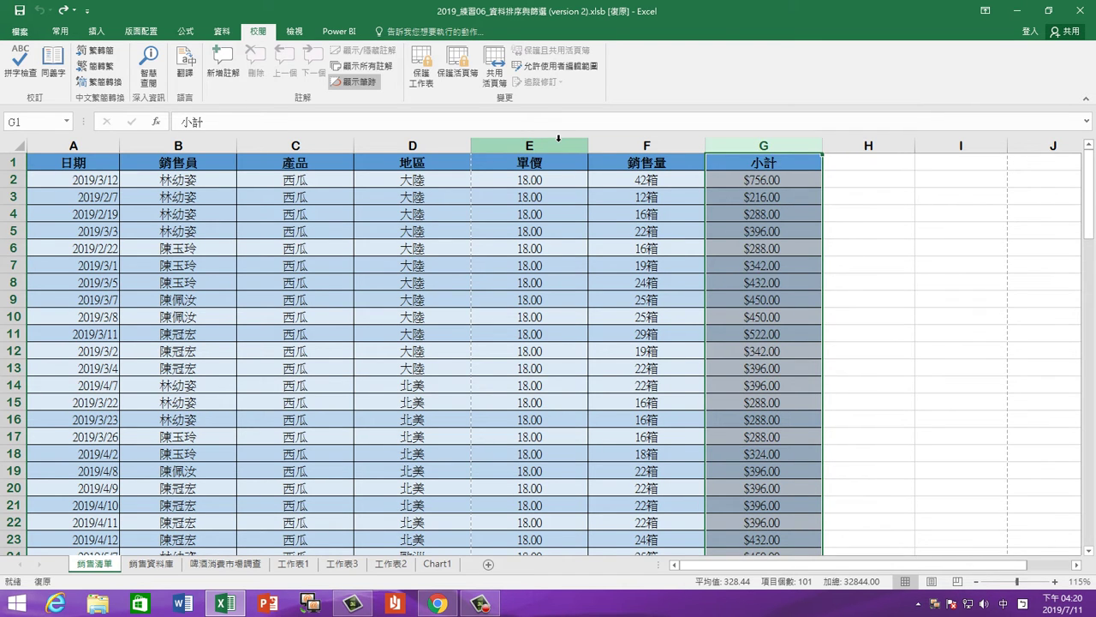
left_click(645, 144)
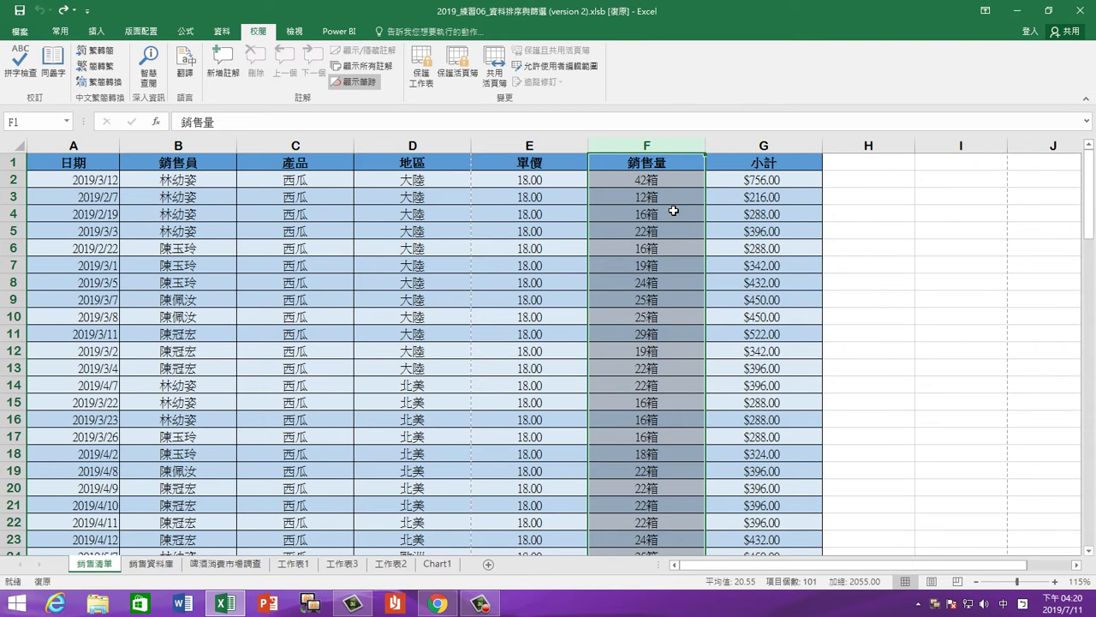
left_click(525, 211)
left_click(665, 147)
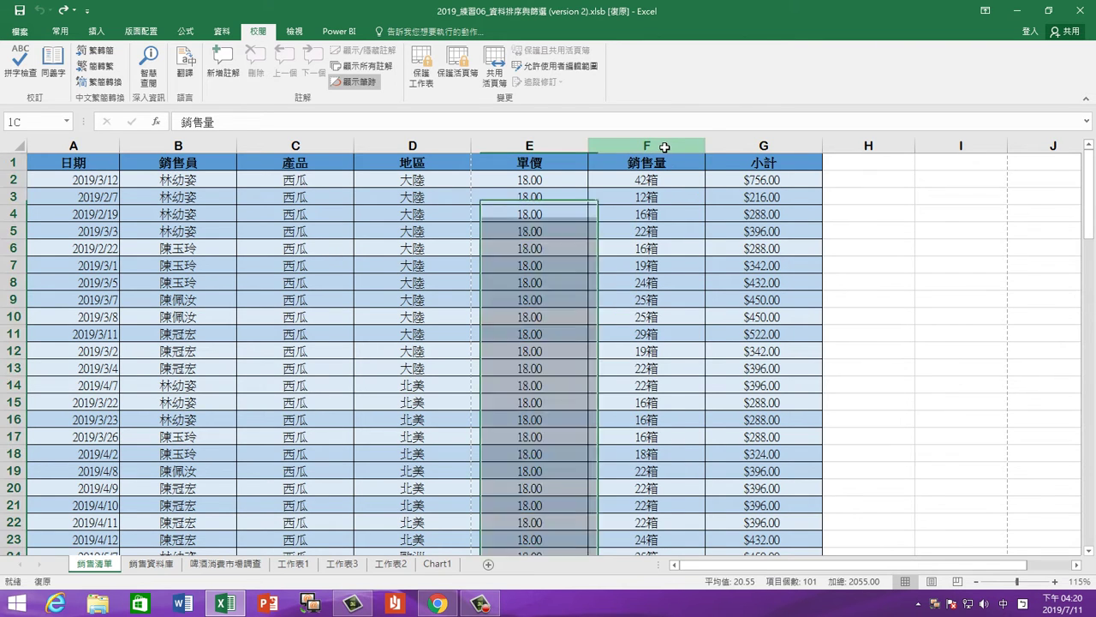
right_click(664, 148)
left_click(712, 295)
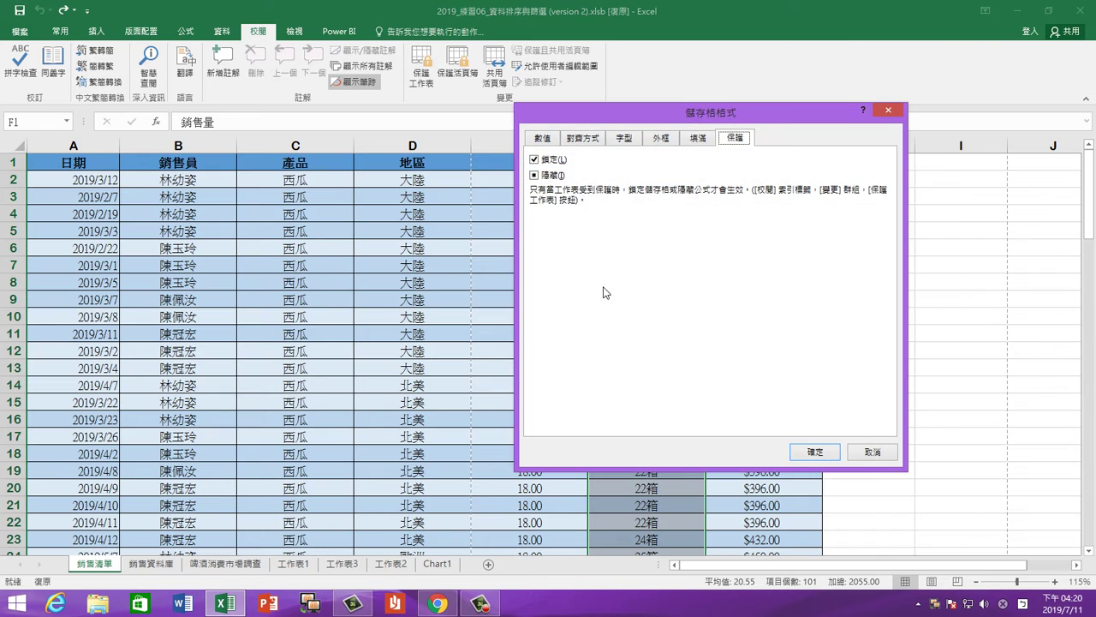
left_click(548, 175)
left_click(547, 175)
left_click(544, 160)
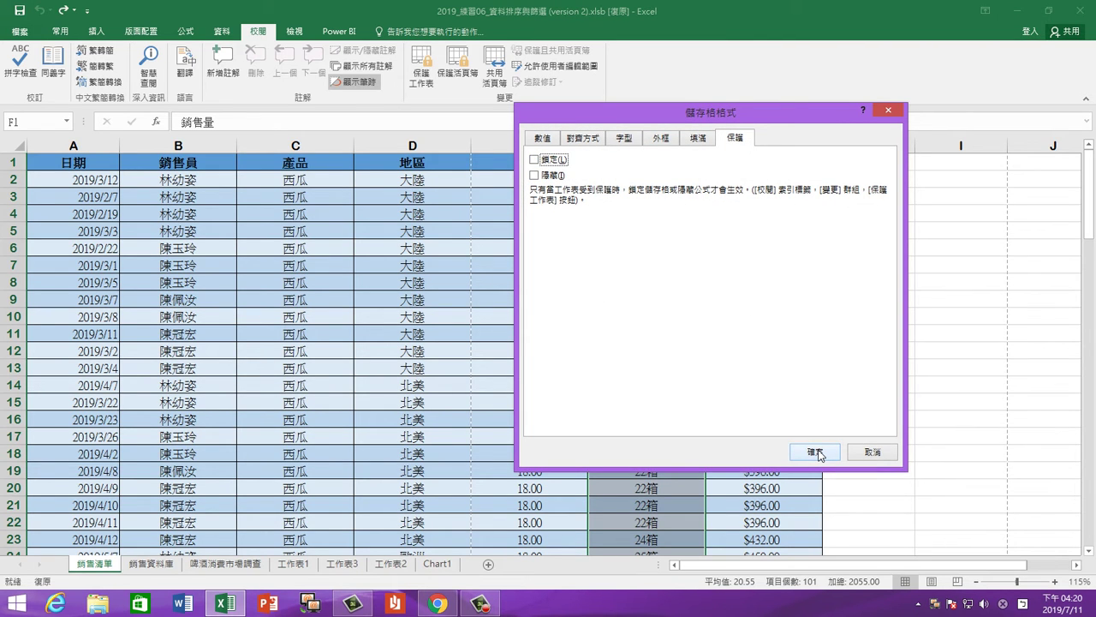
left_click(870, 453)
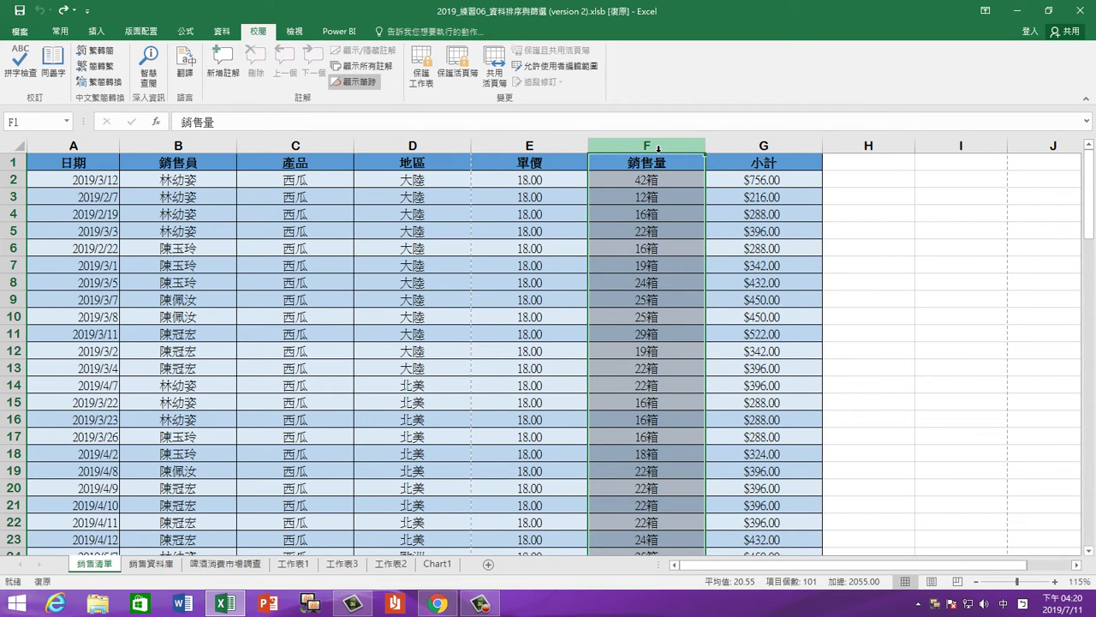
left_click(744, 146)
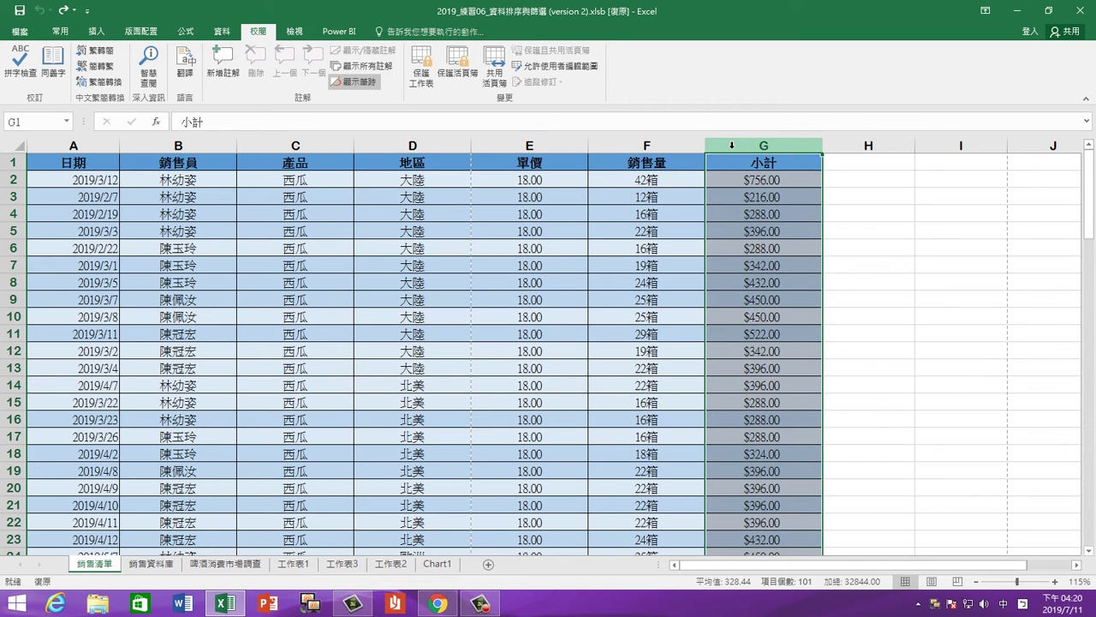
Copy the 小計 header into H1 and change it to 小計/2
left_click(732, 146)
right_click(731, 146)
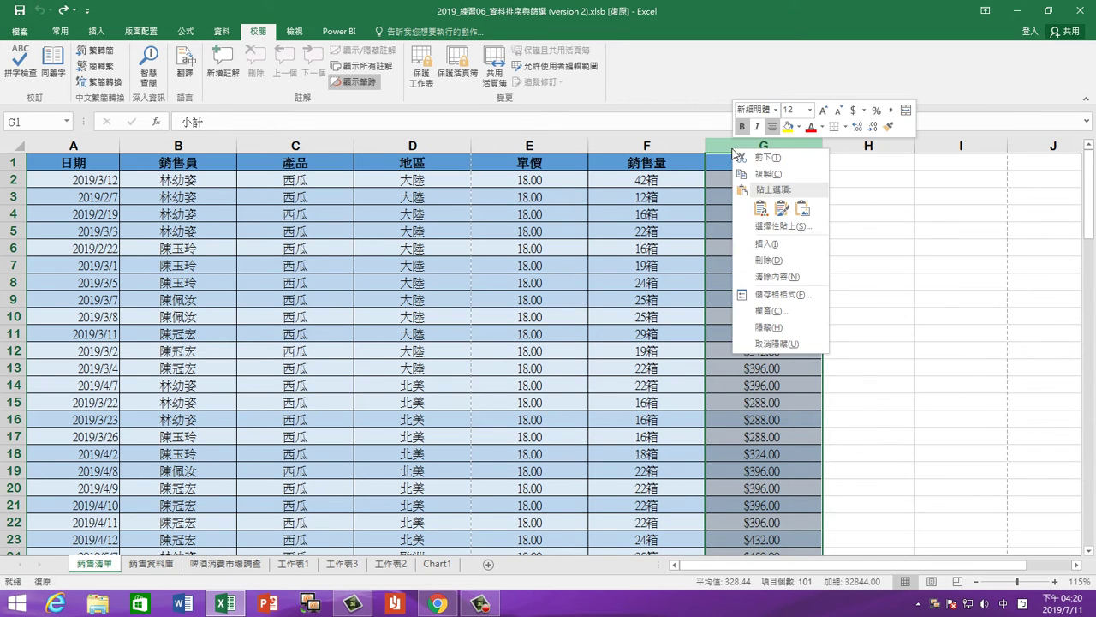
left_click(725, 141)
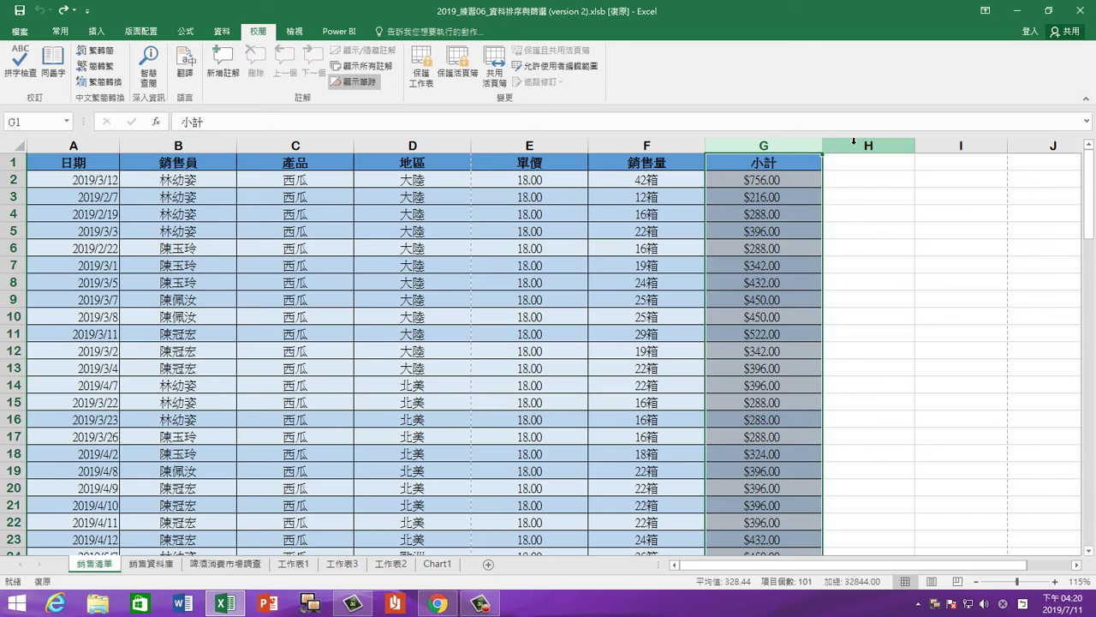
left_click(861, 143)
left_click(805, 165)
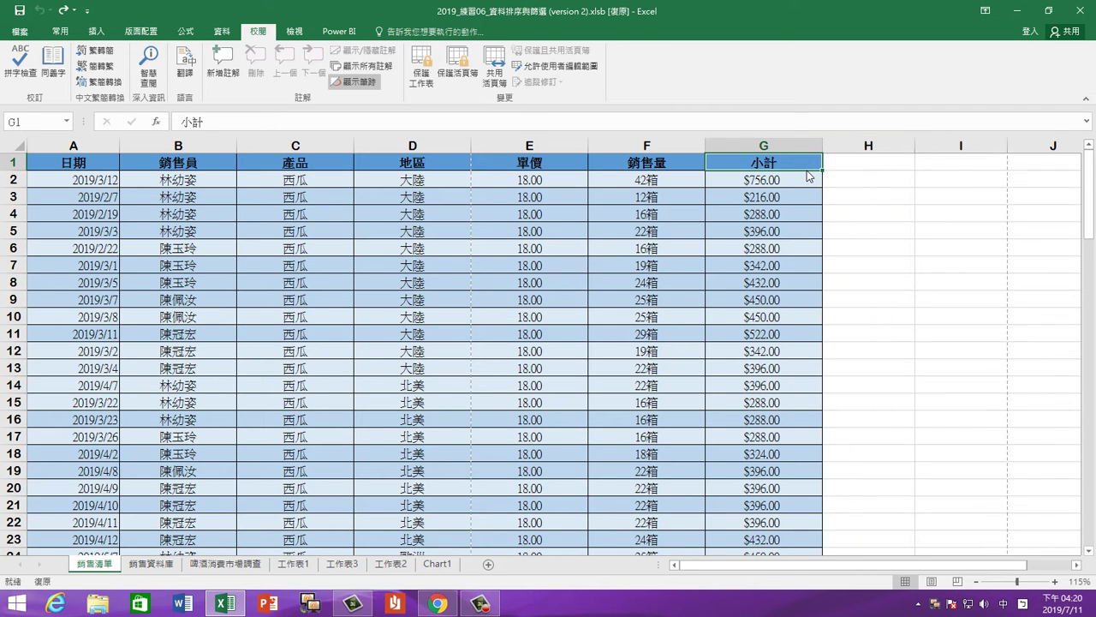
left_click_drag(807, 172, 865, 163)
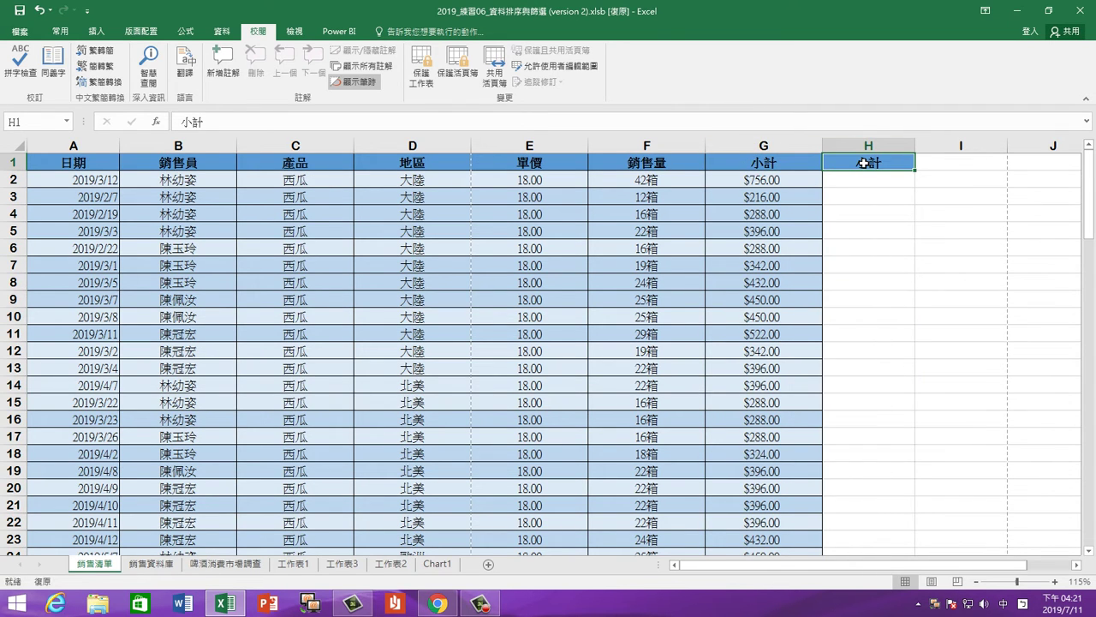
double_click(872, 162)
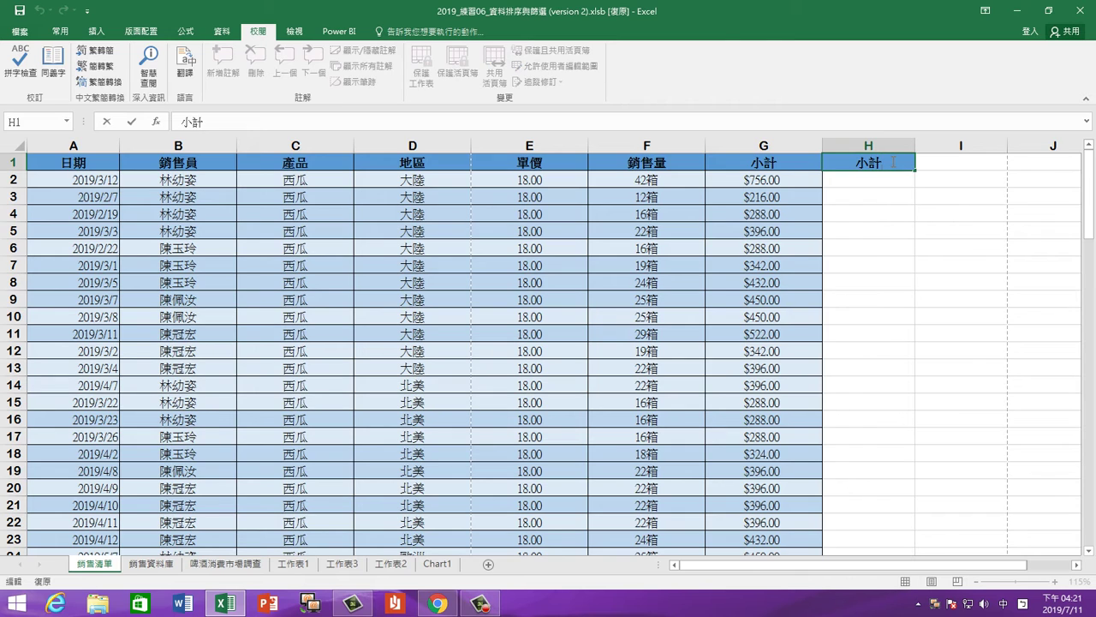
type("/2")
key("Return")
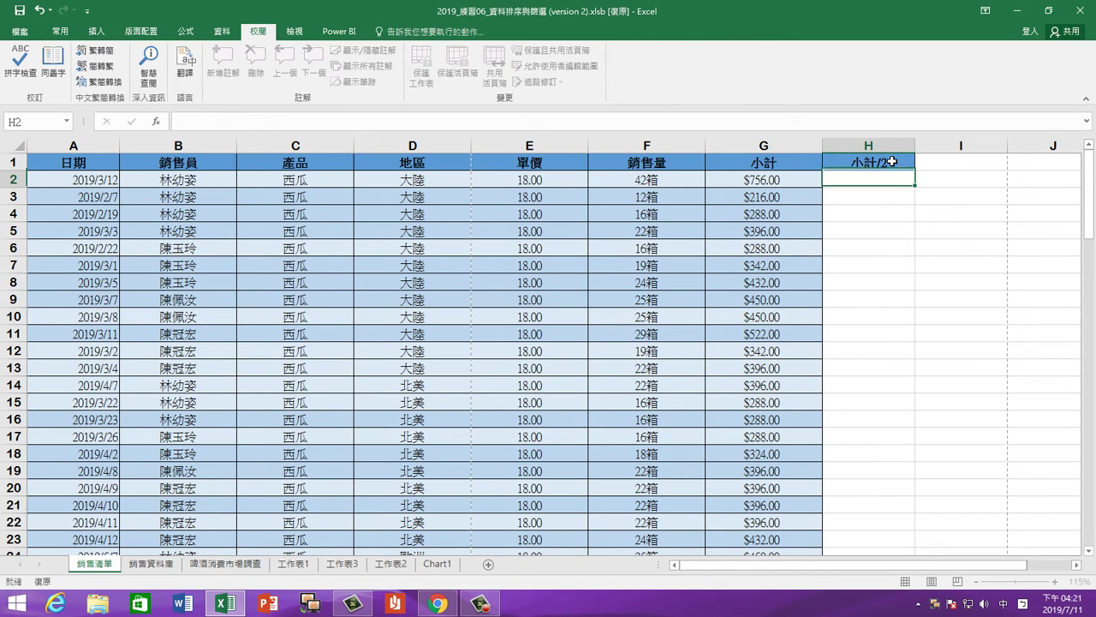
Enter =G2/2 in H2 and fill it down to the last data row
type("=")
left_click(797, 179)
type("/")
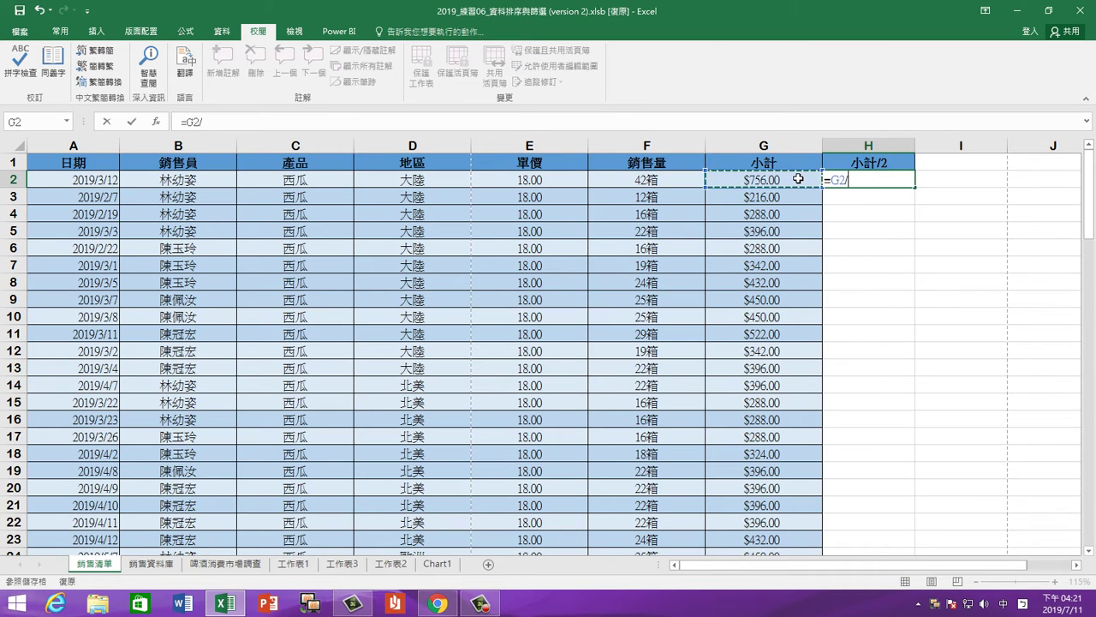
type("2")
key("Return")
left_click(878, 180)
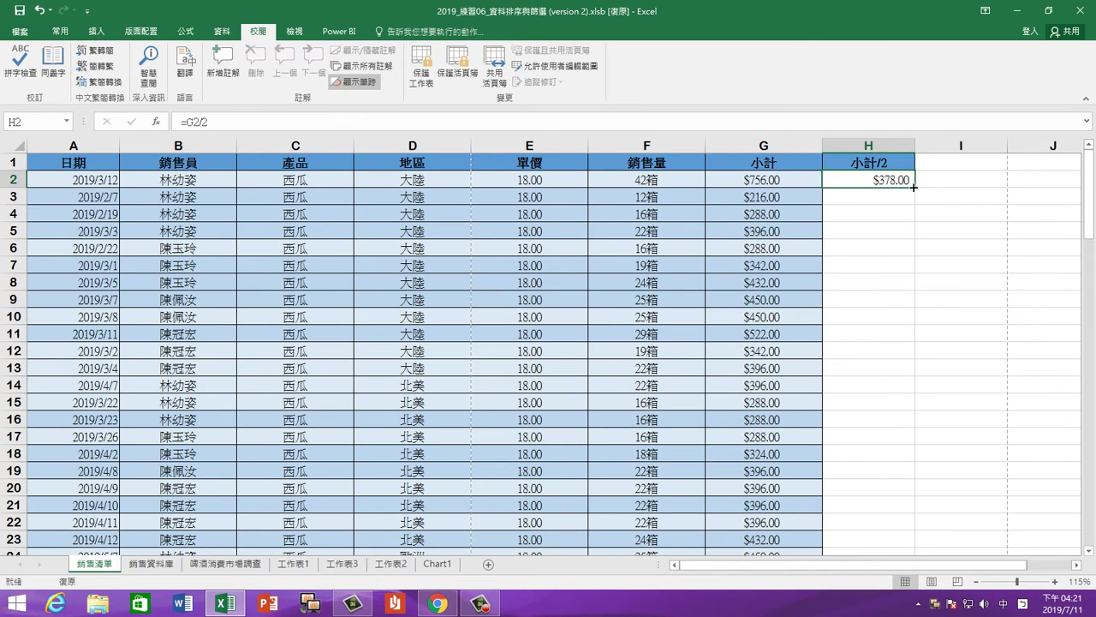
double_click(913, 185)
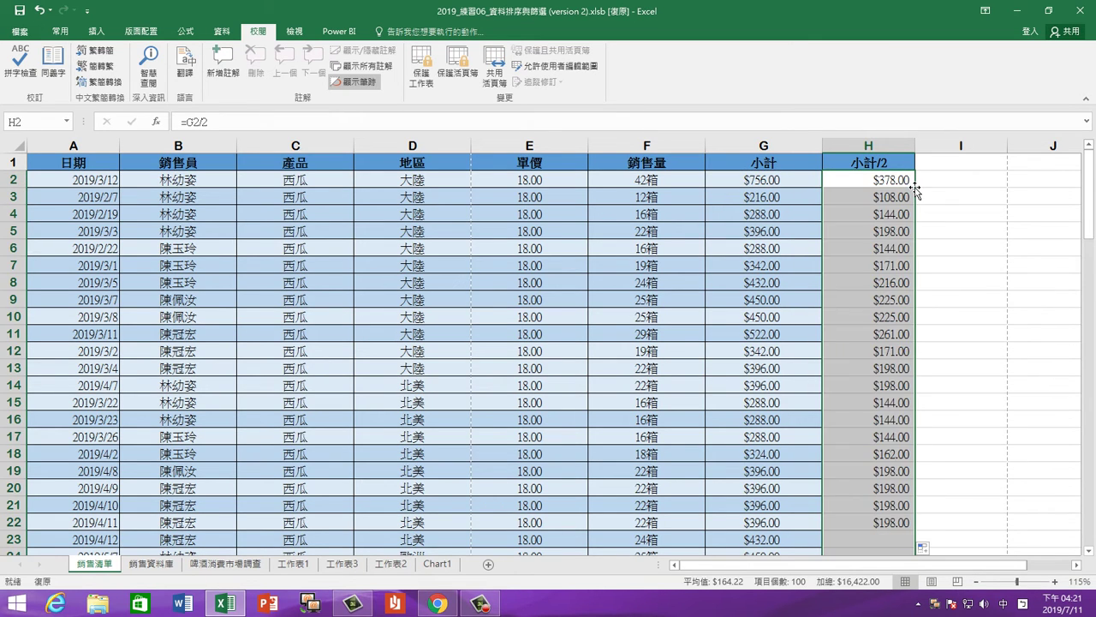
left_click(874, 180)
key("ctrl+shift+Down")
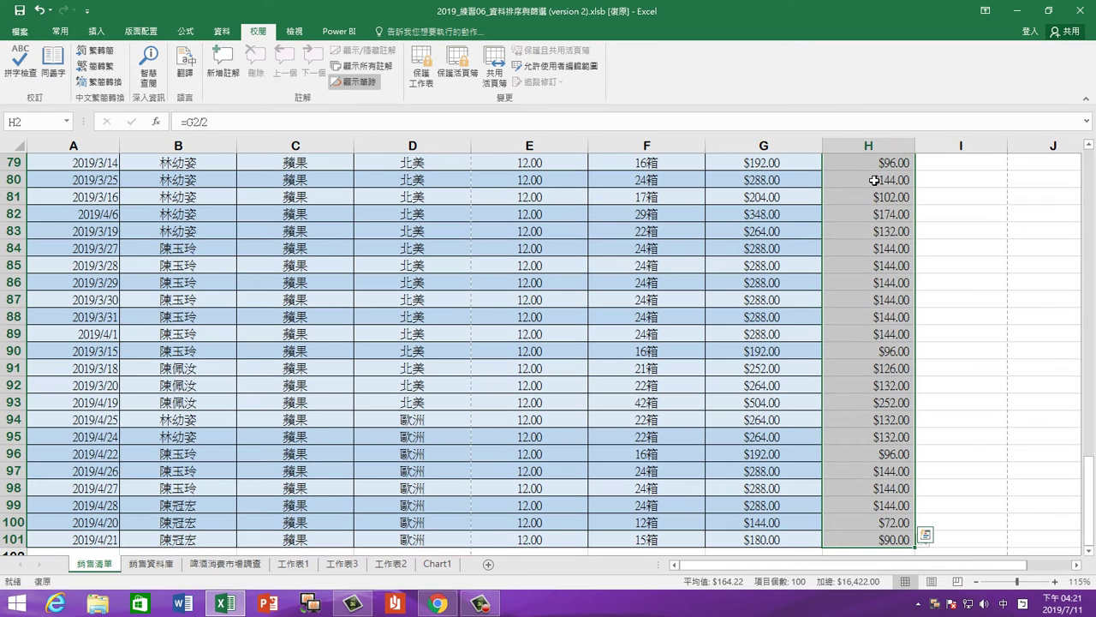
Give column H's data cells a yellow fill and all borders
left_click(60, 31)
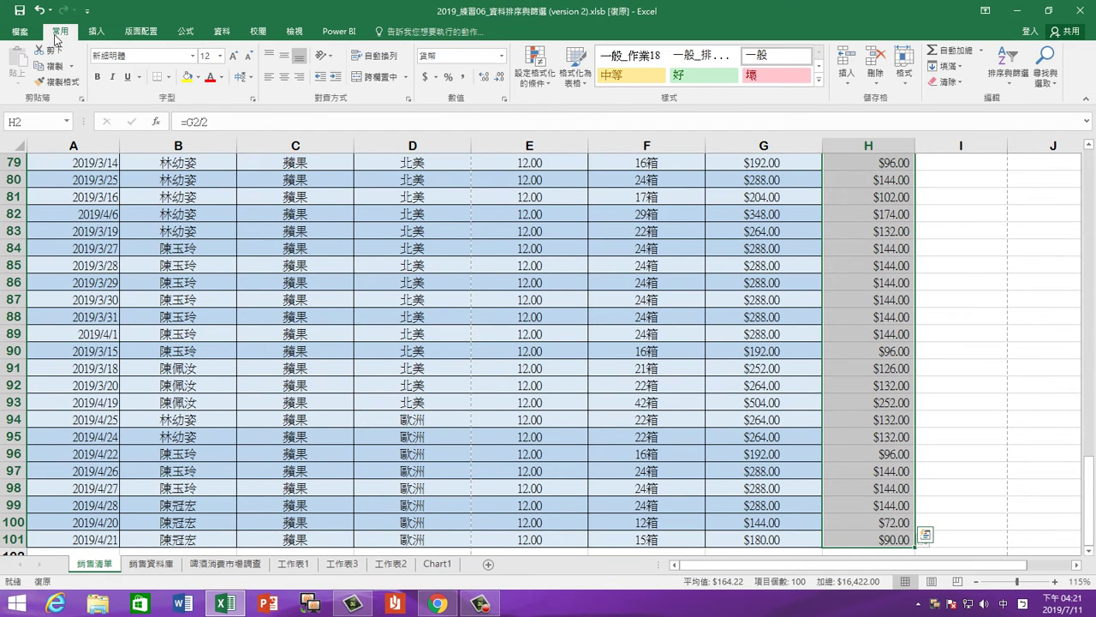
left_click(187, 77)
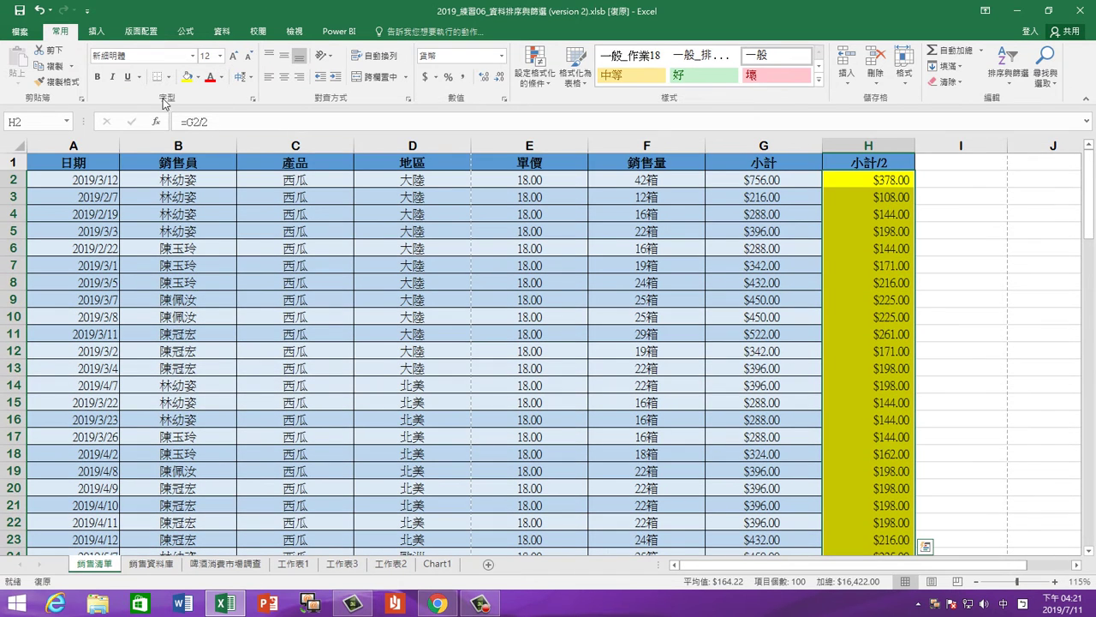
left_click(170, 77)
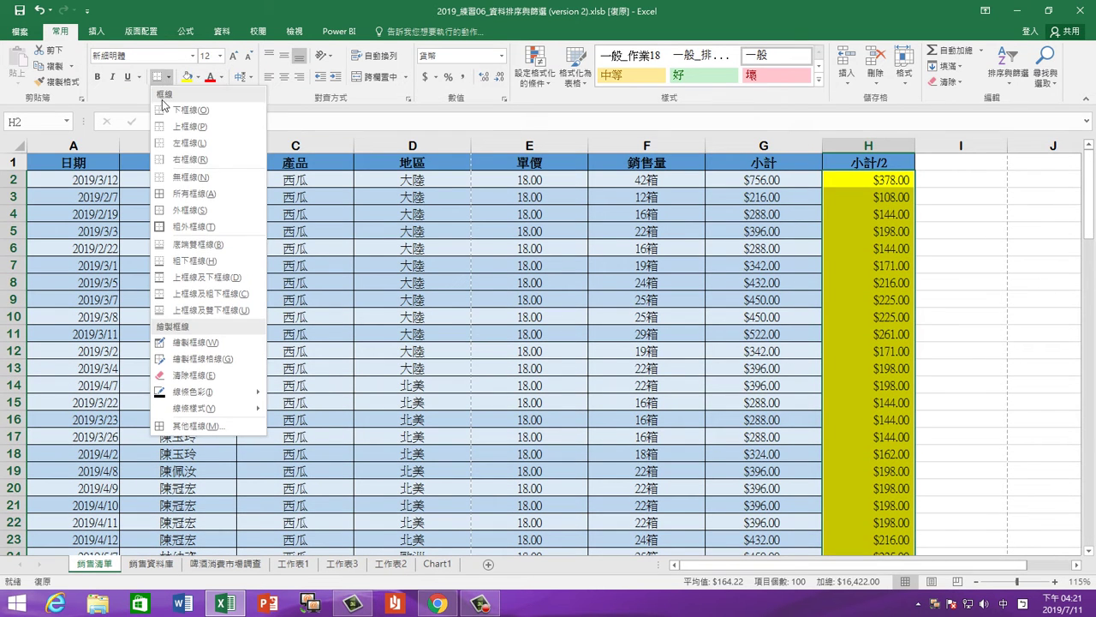
left_click(210, 197)
left_click(880, 291)
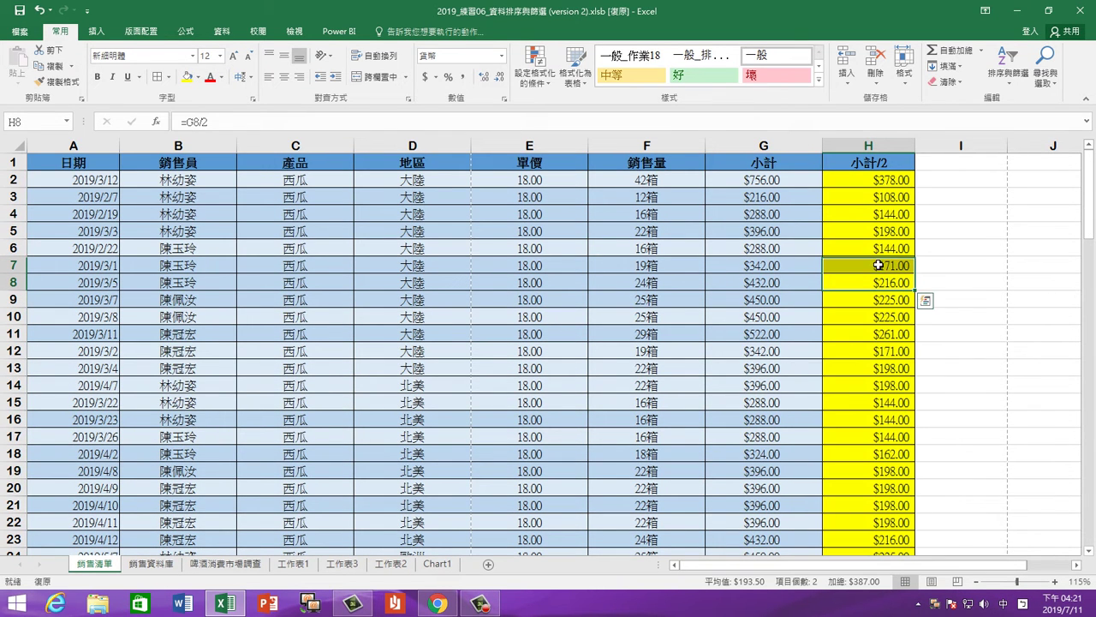
left_click(858, 227)
Set the whole data table's cells to hide formulas via Format Cells
key("ctrl+a")
right_click(692, 220)
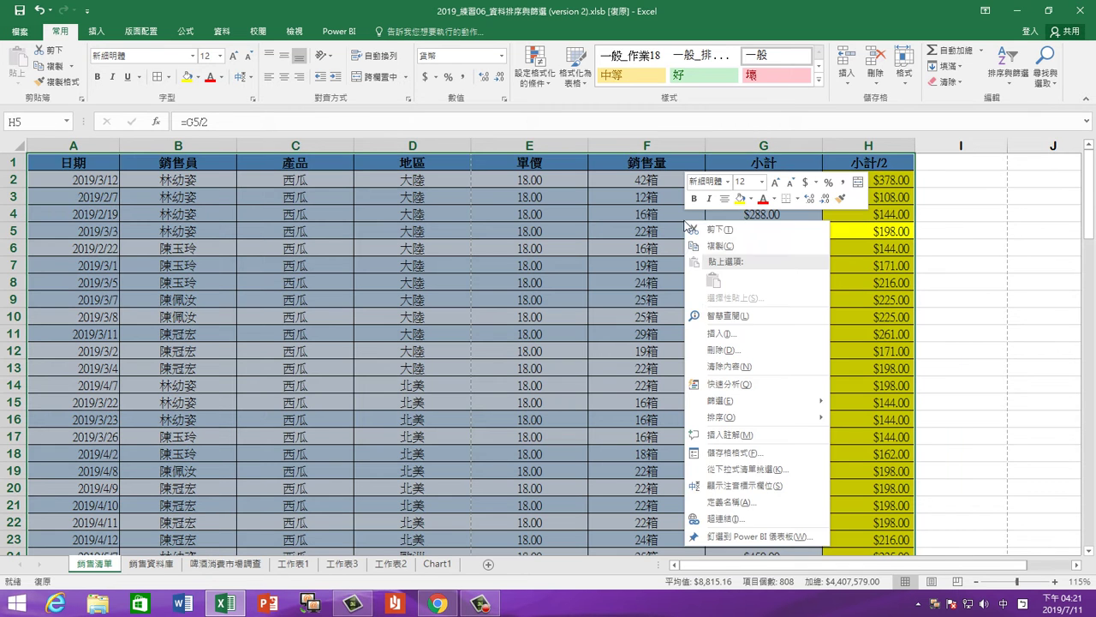
left_click(757, 453)
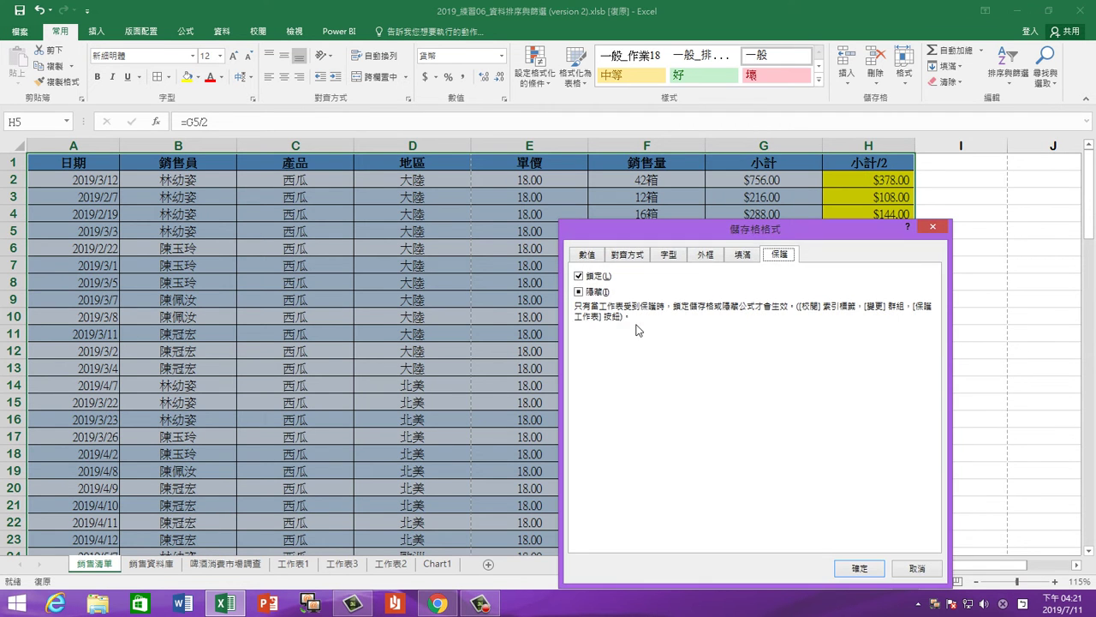
left_click(597, 293)
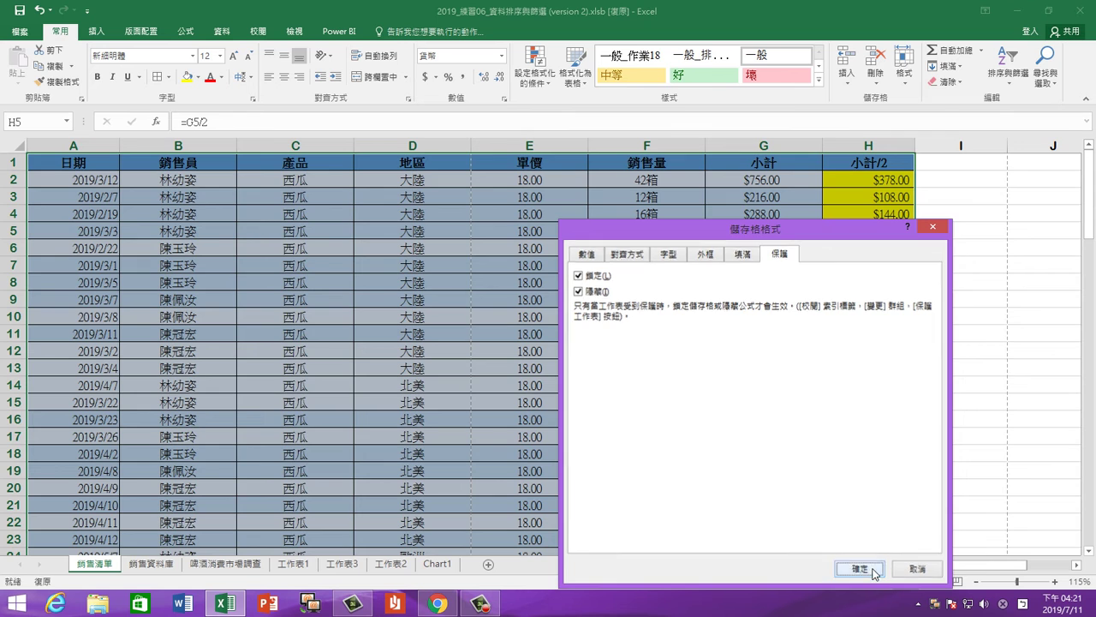
left_click(883, 564)
Make column H locked but not hidden, check G7, then show the 校閱 tools
left_click(868, 146)
right_click(868, 145)
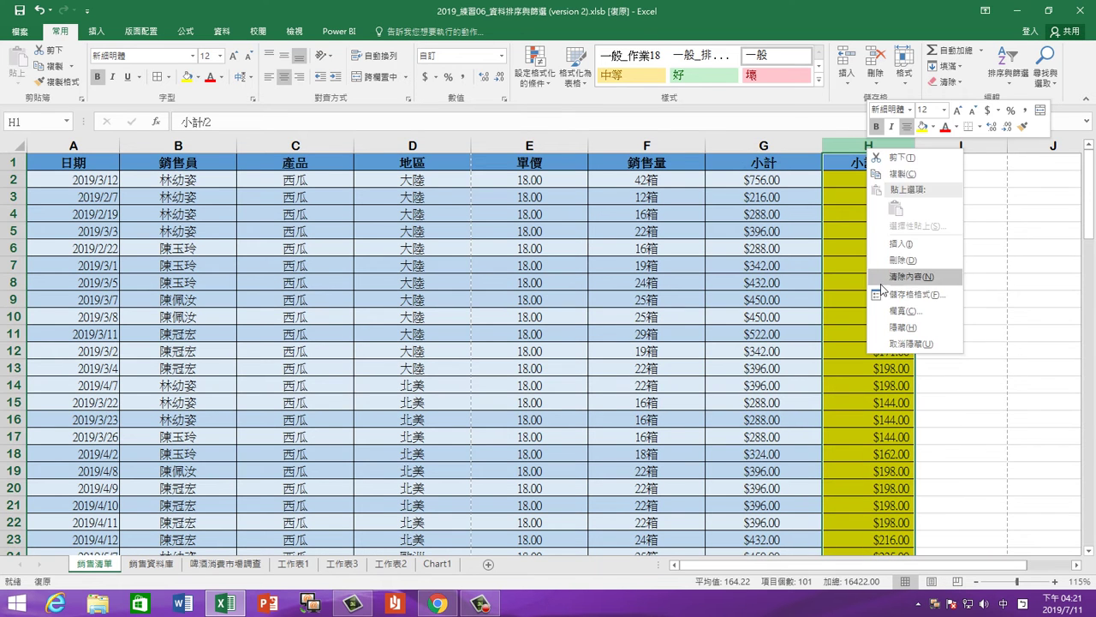
left_click(907, 291)
left_click(733, 178)
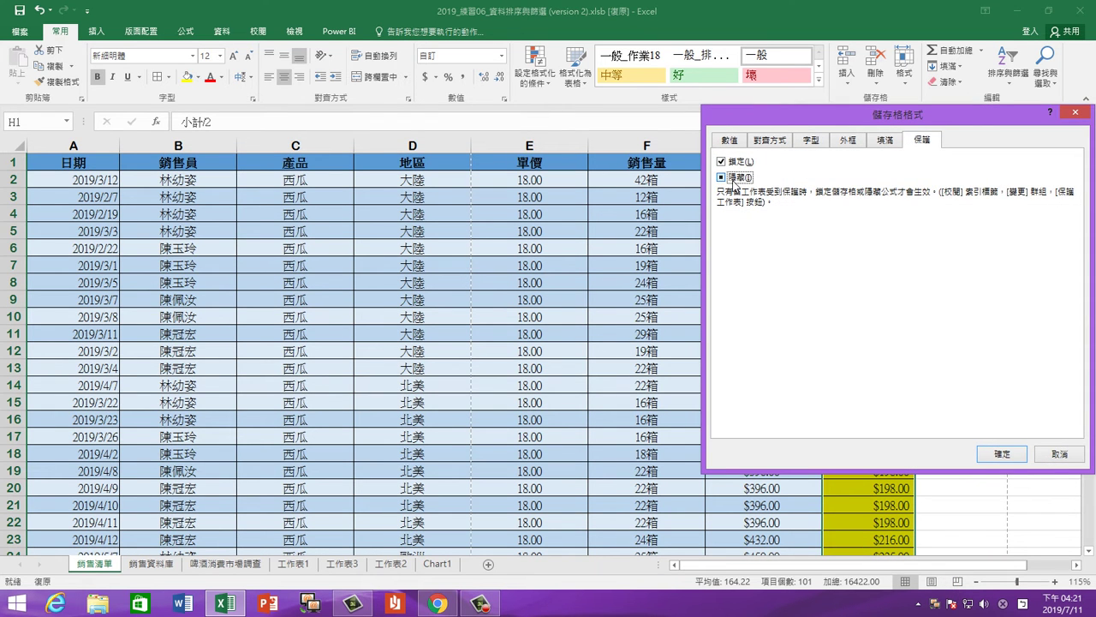
left_click(1002, 453)
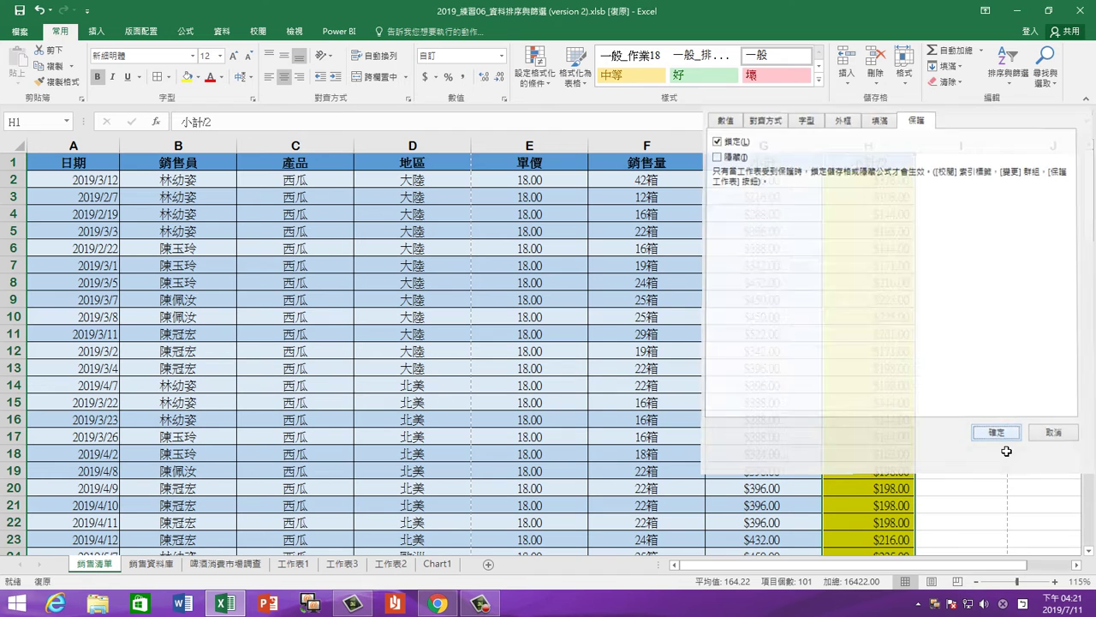
left_click(866, 263)
left_click(761, 263)
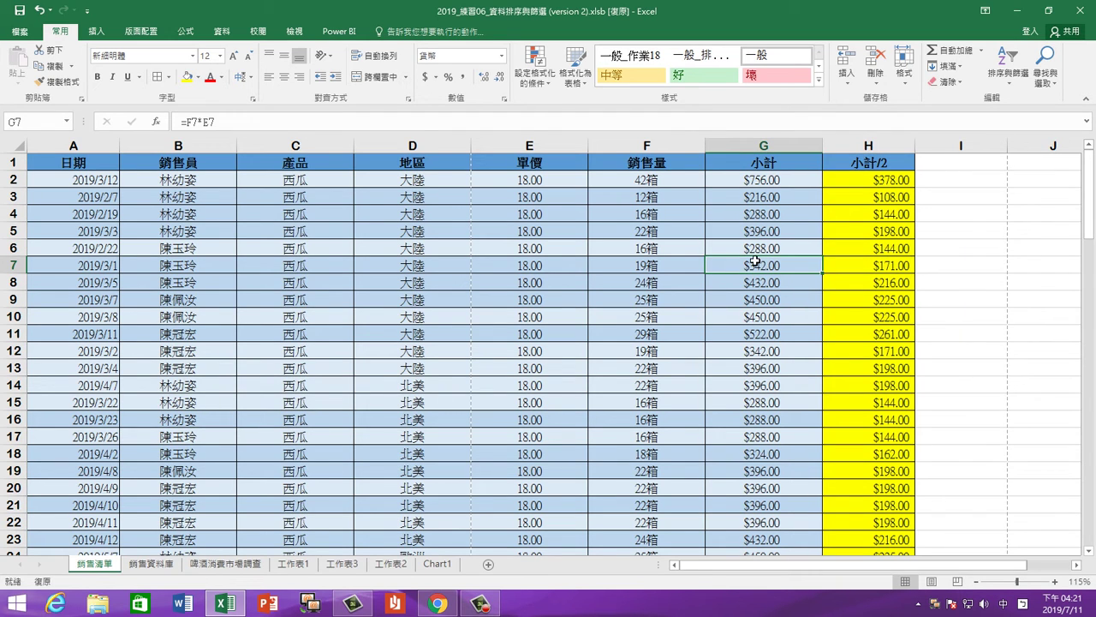
left_click(264, 32)
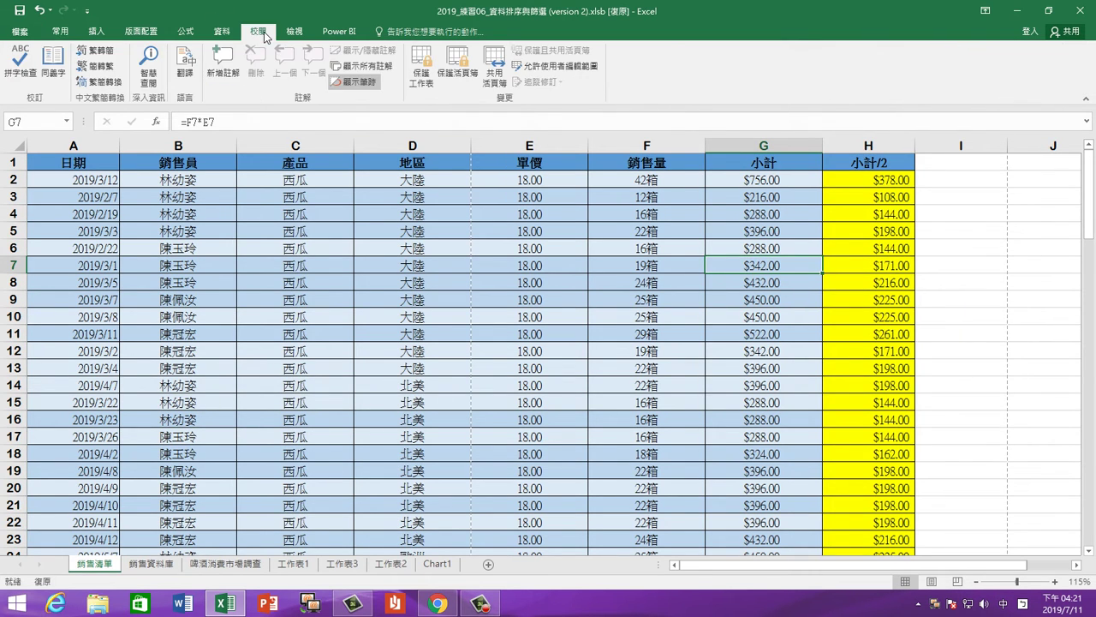
Password-protect the sheet allowing locked and unlocked cell selection, then test G9 and G7
left_click(420, 66)
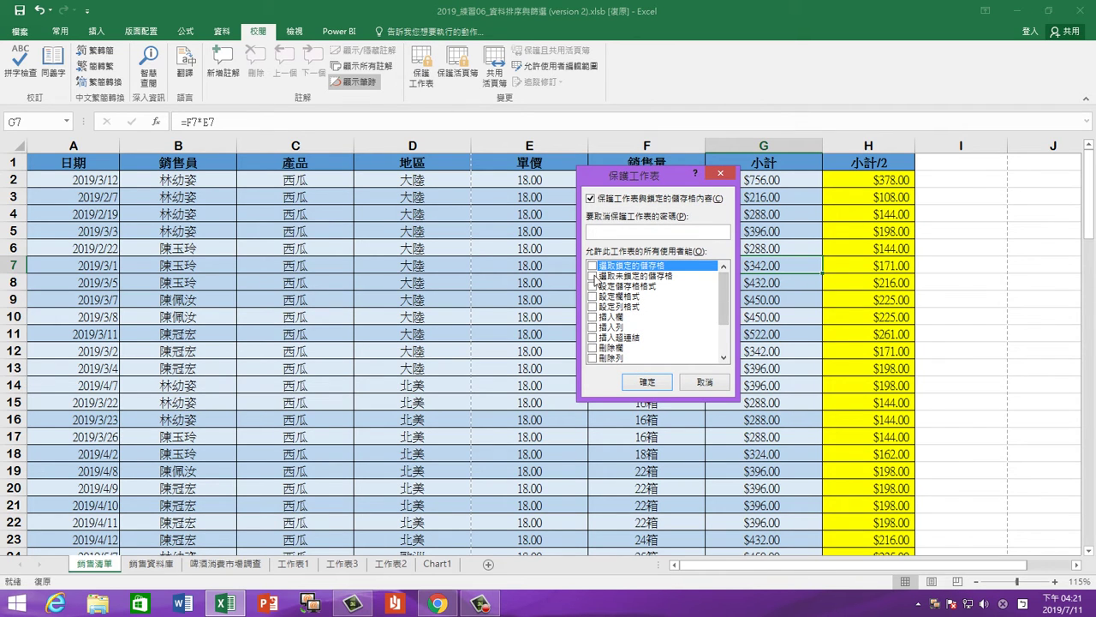
left_click(594, 276)
left_click(593, 267)
left_click(648, 382)
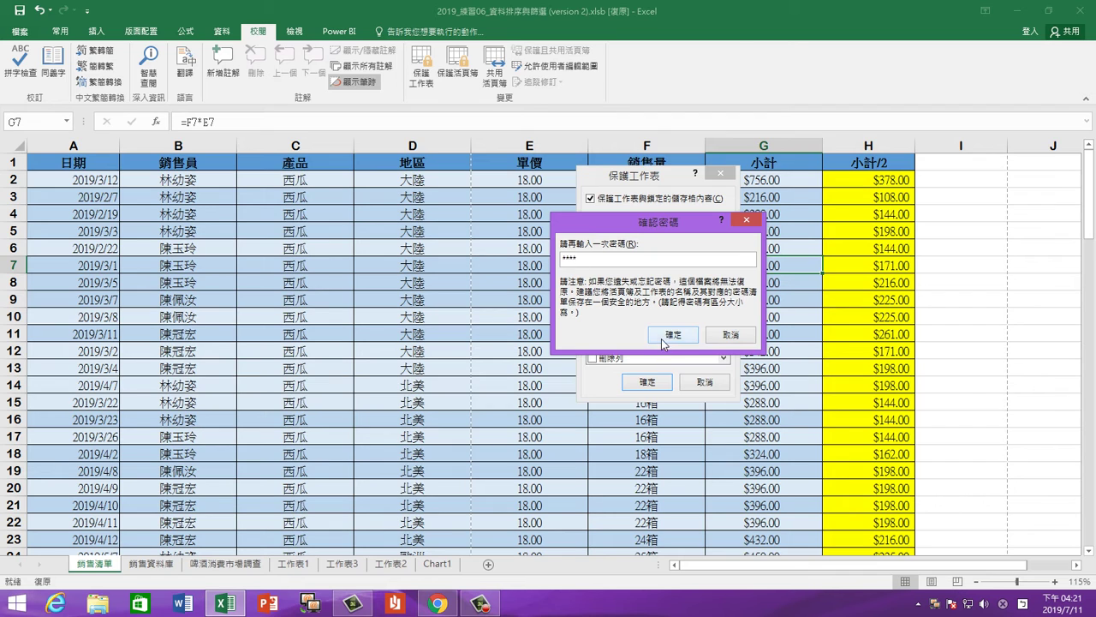
left_click(674, 334)
left_click(801, 302)
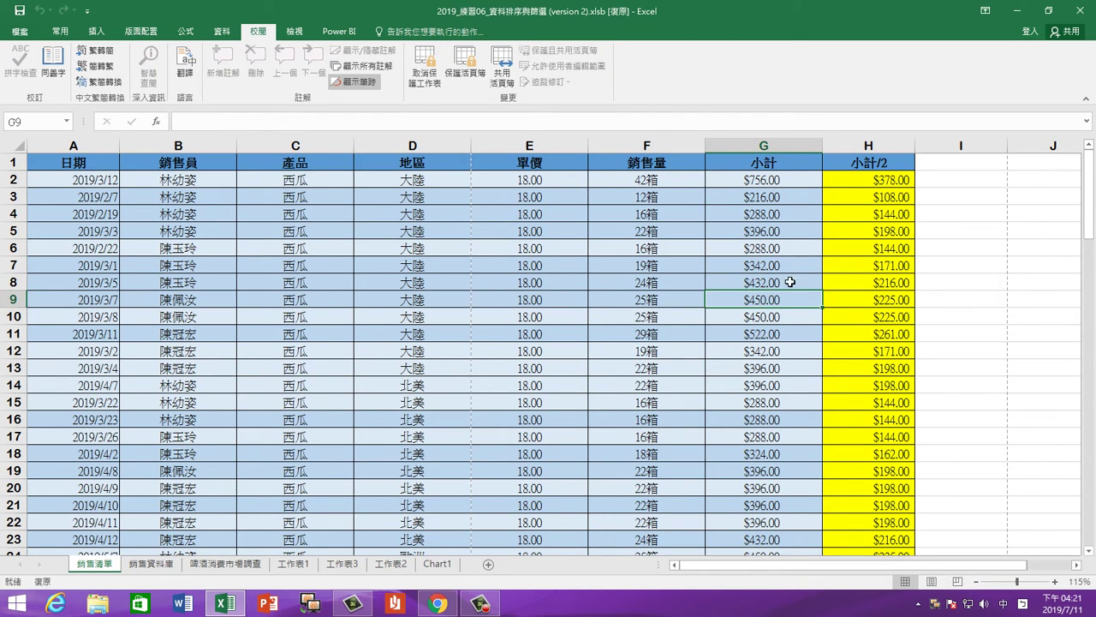
left_click(785, 264)
left_click(869, 263)
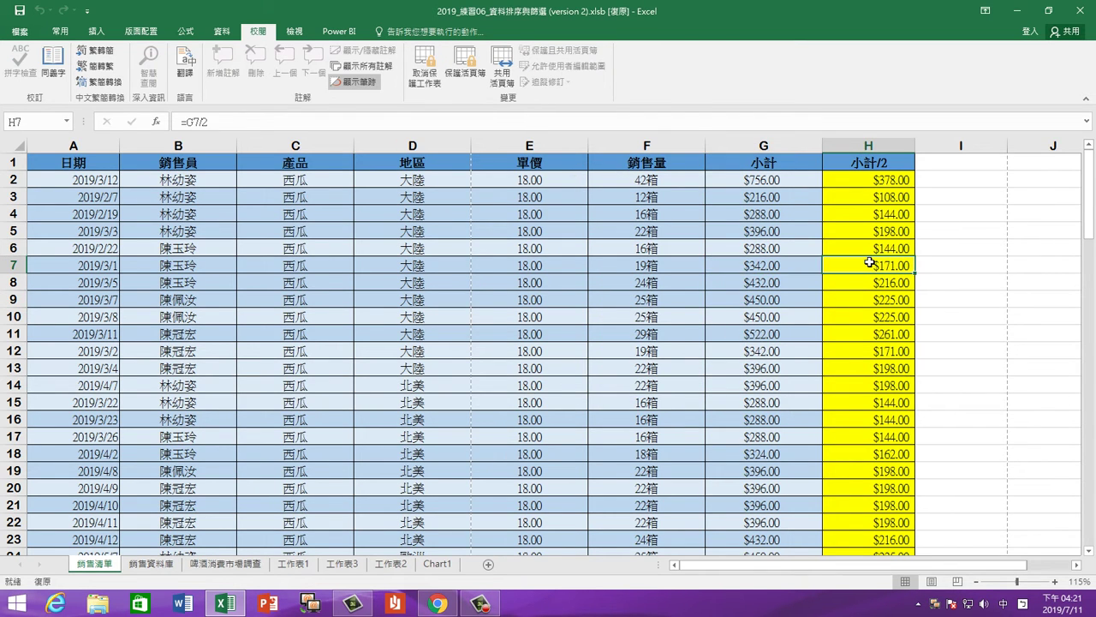
left_click(761, 243)
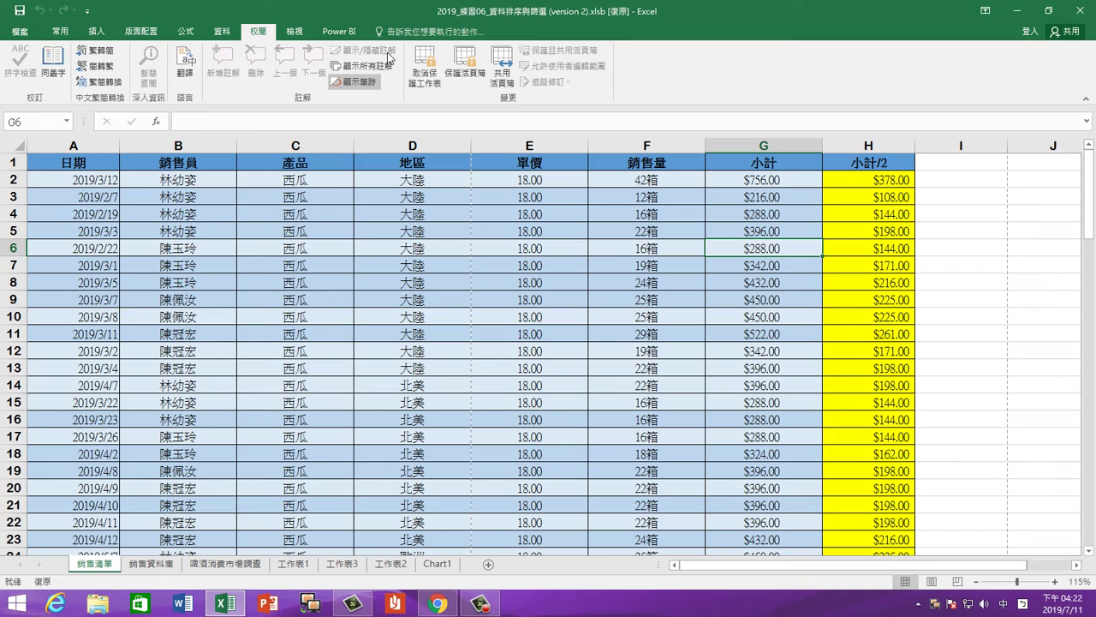
left_click(420, 72)
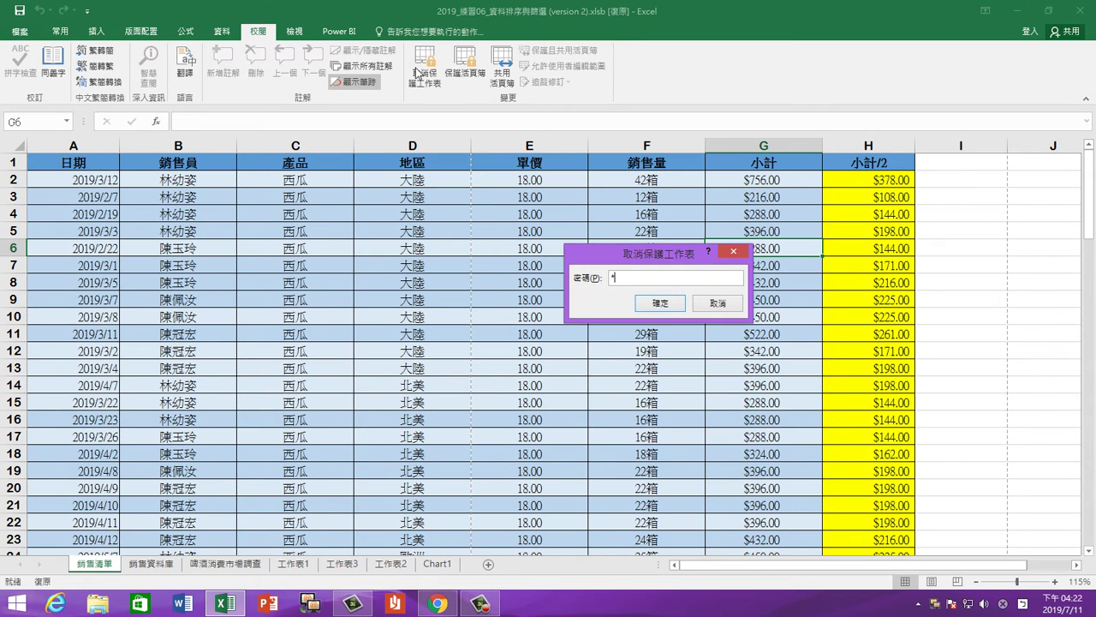
left_click(727, 305)
left_click(480, 606)
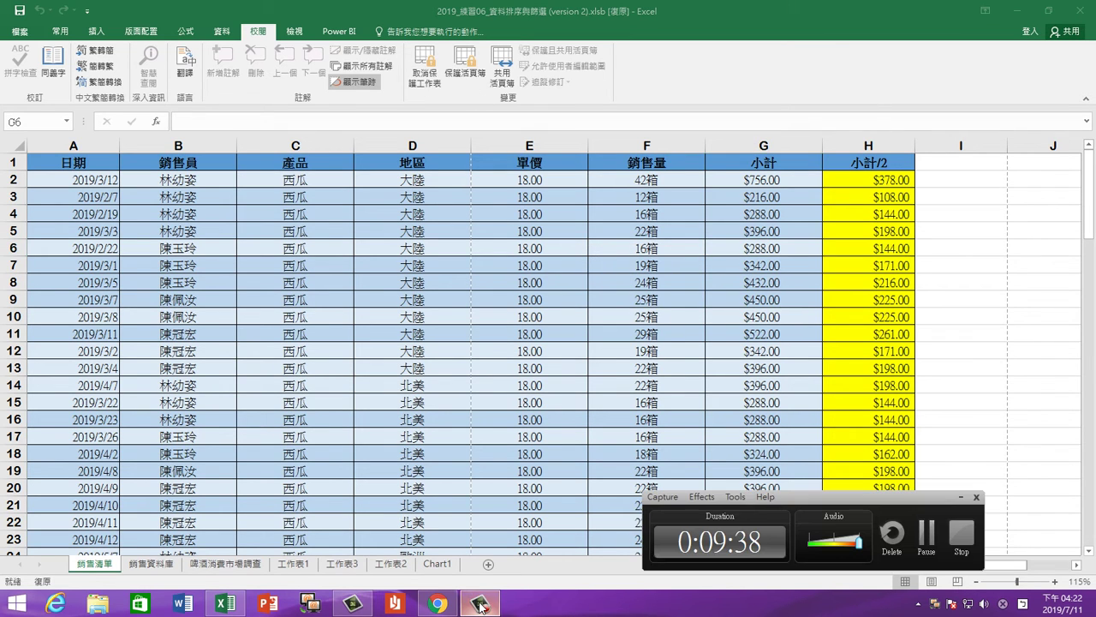
left_click(480, 607)
left_click(311, 603)
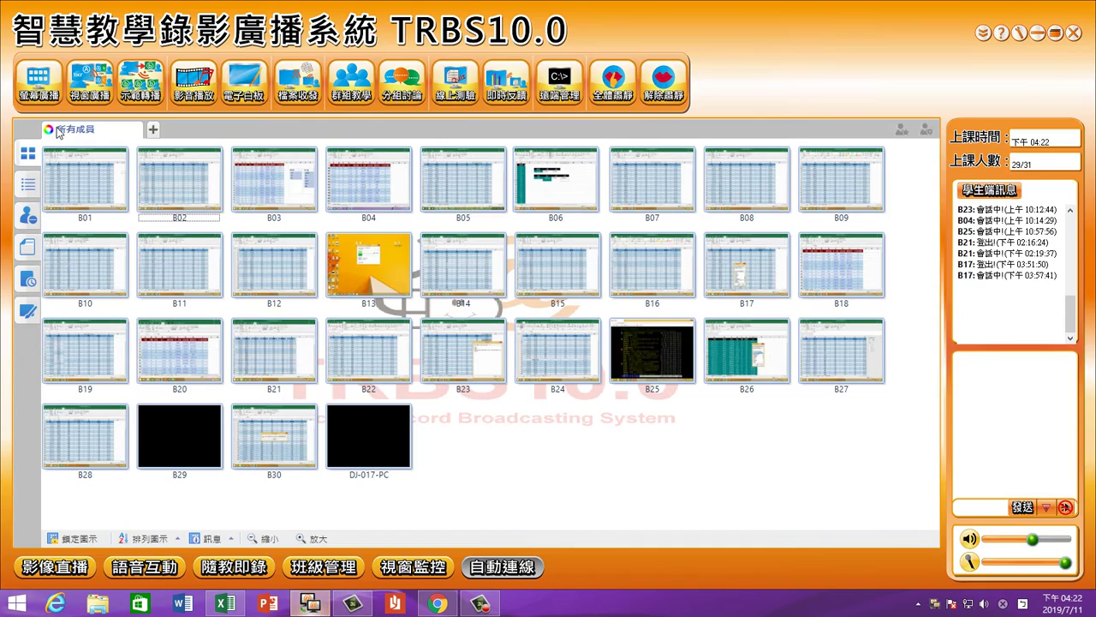
left_click(311, 603)
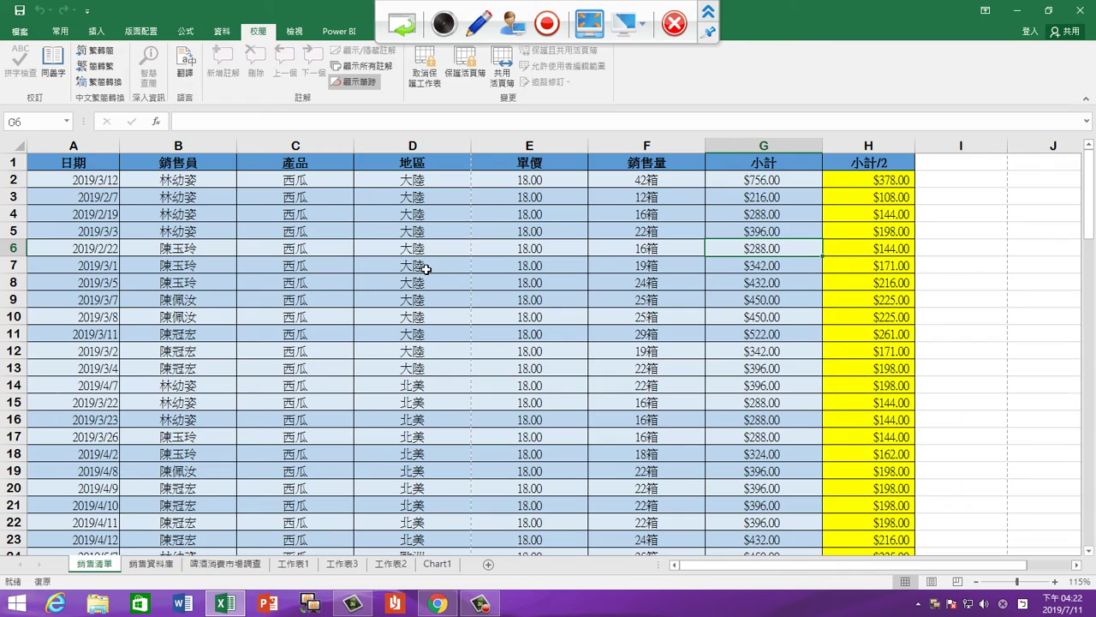
left_click(582, 368)
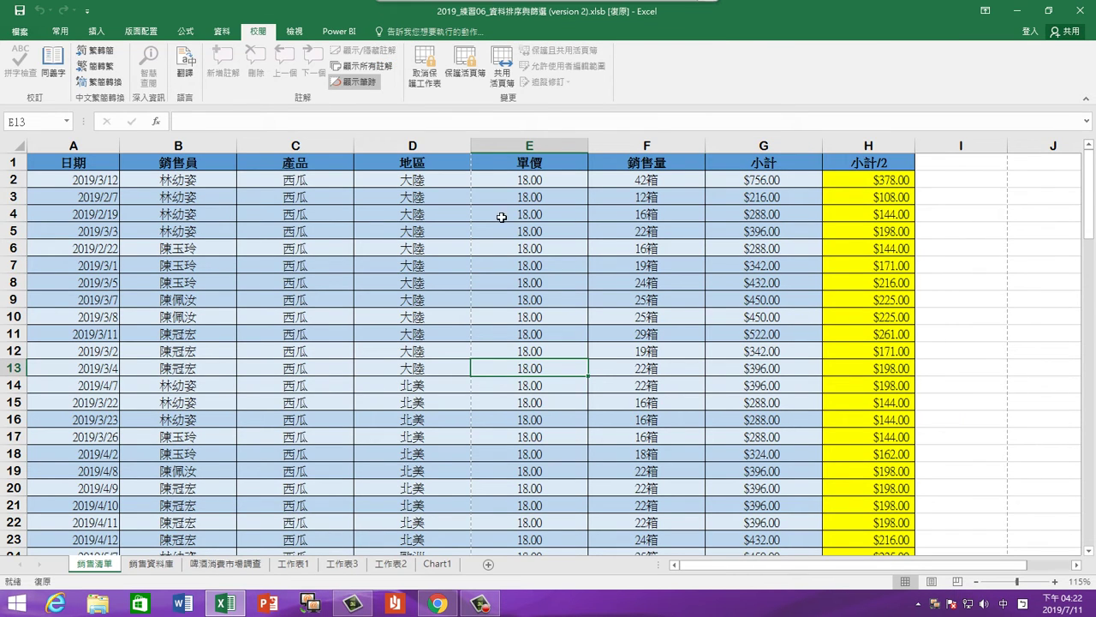
Unprotect 銷售清單 with the password, check F9 and E11, and select the whole table
left_click(424, 77)
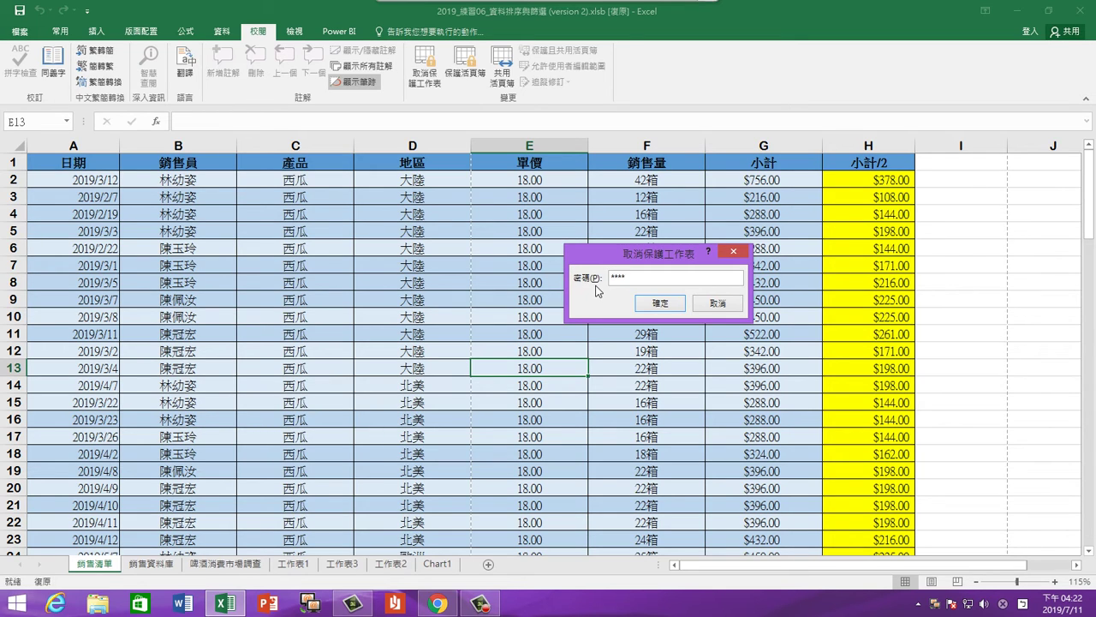
left_click(661, 303)
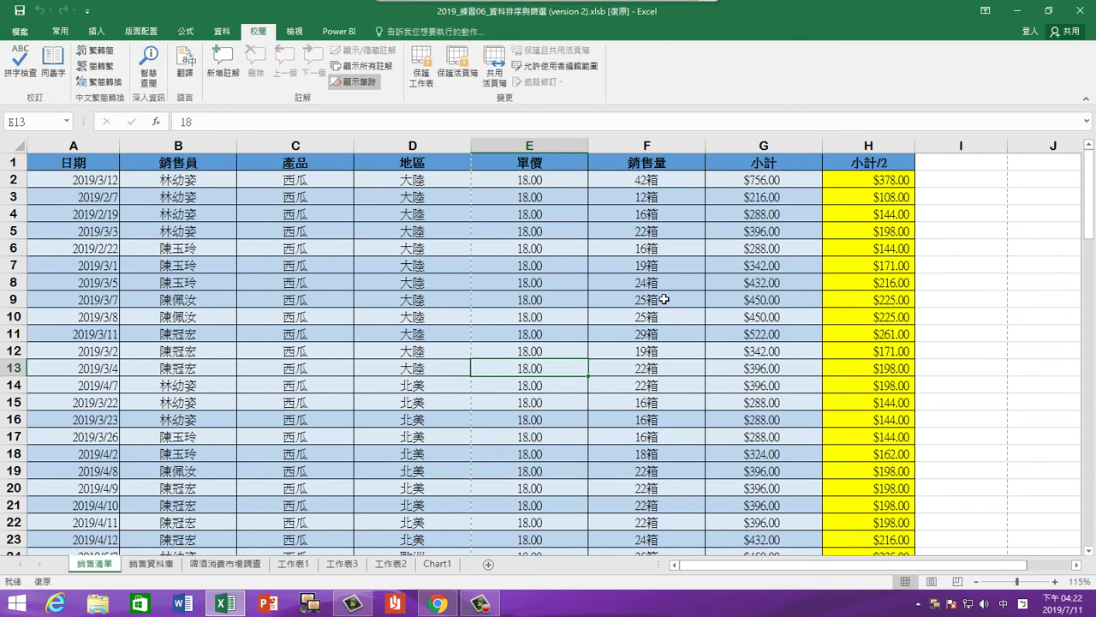
left_click(664, 299)
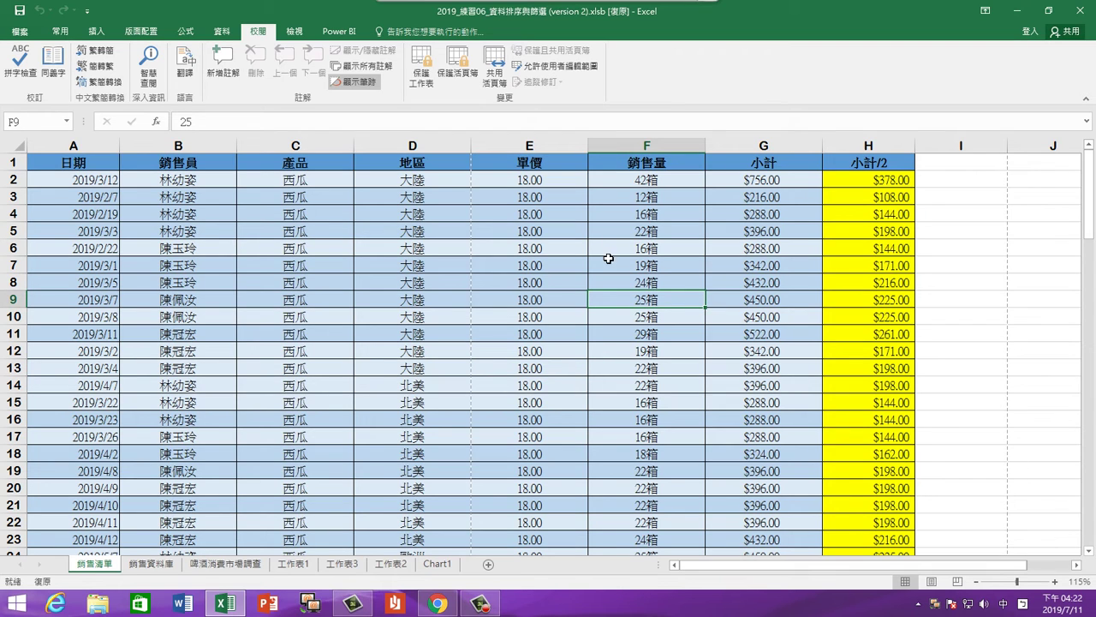
left_click(563, 330)
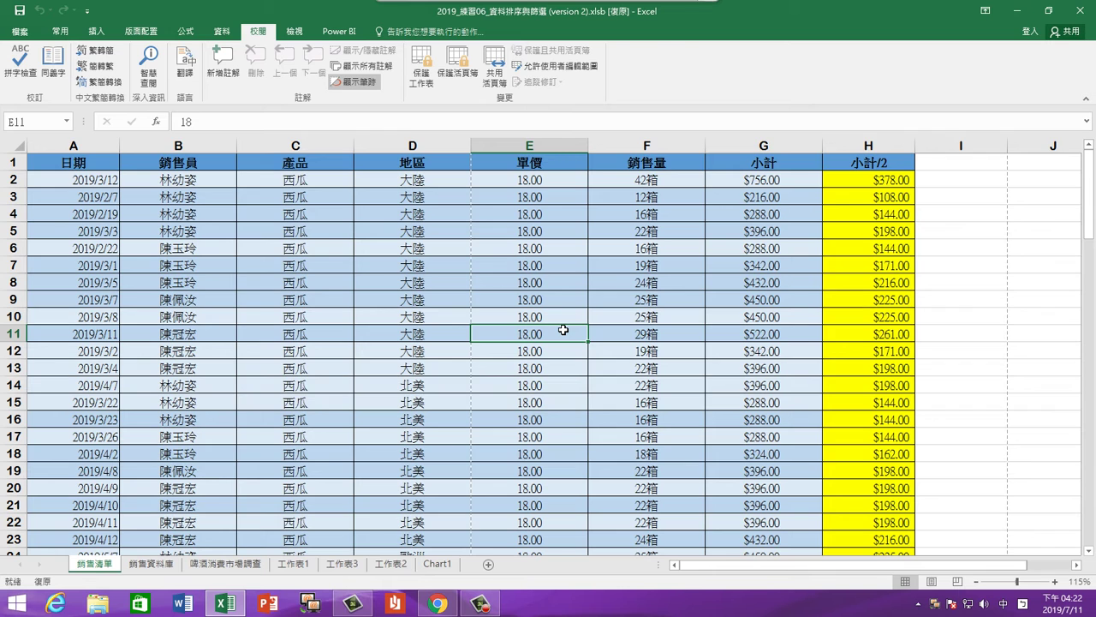
key("ctrl+a")
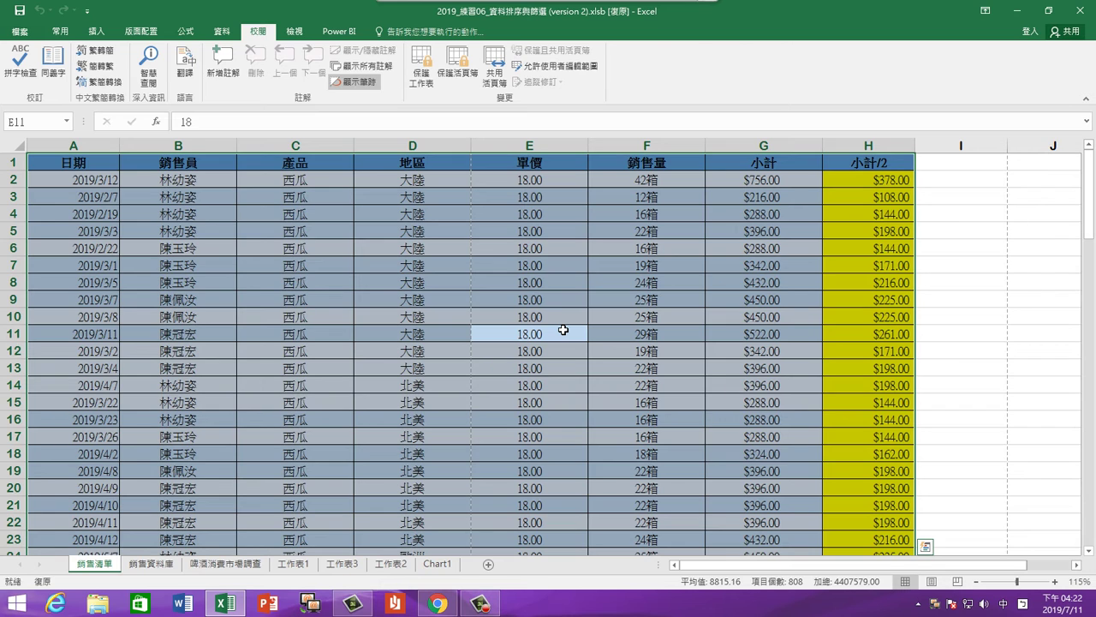
Mark every table cell as locked and Hidden, then recheck G14's =F14*E14 formula
right_click(519, 260)
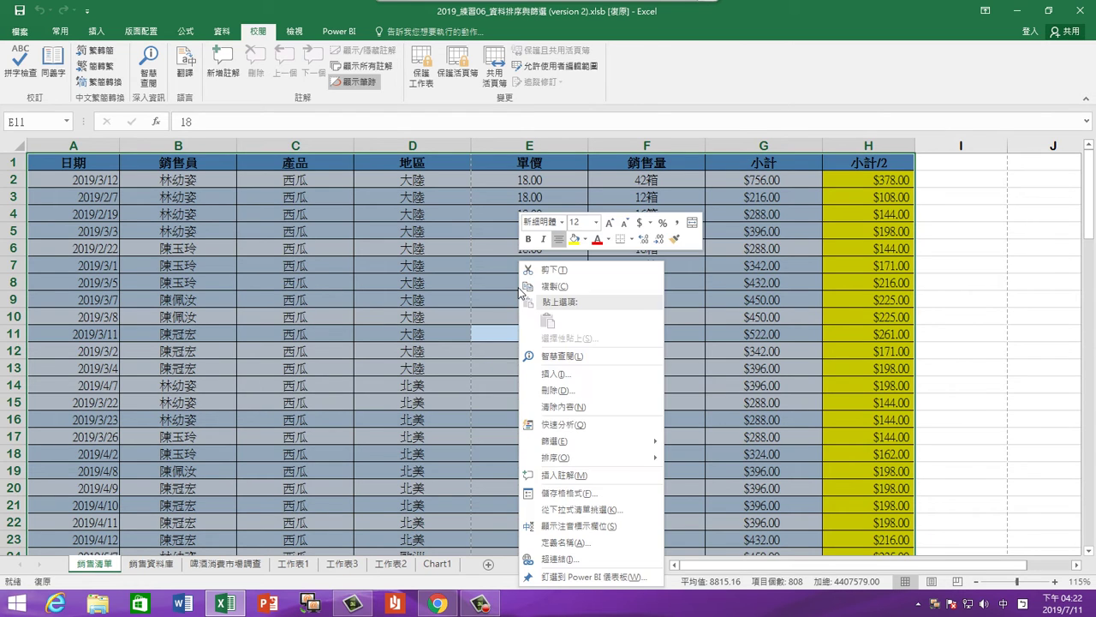
left_click(580, 495)
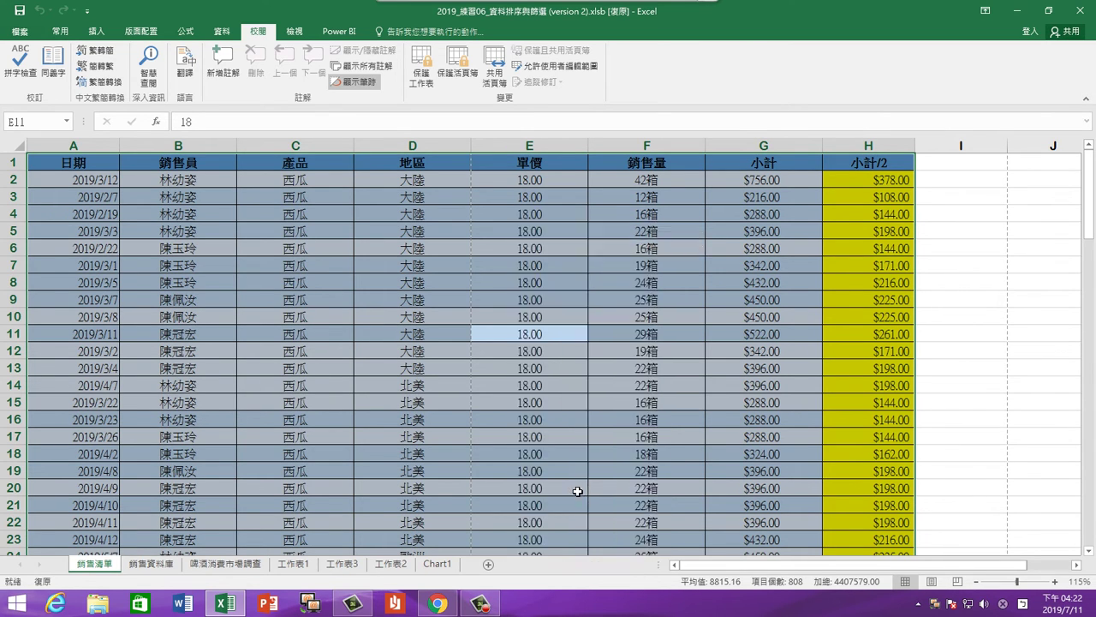
left_click(411, 294)
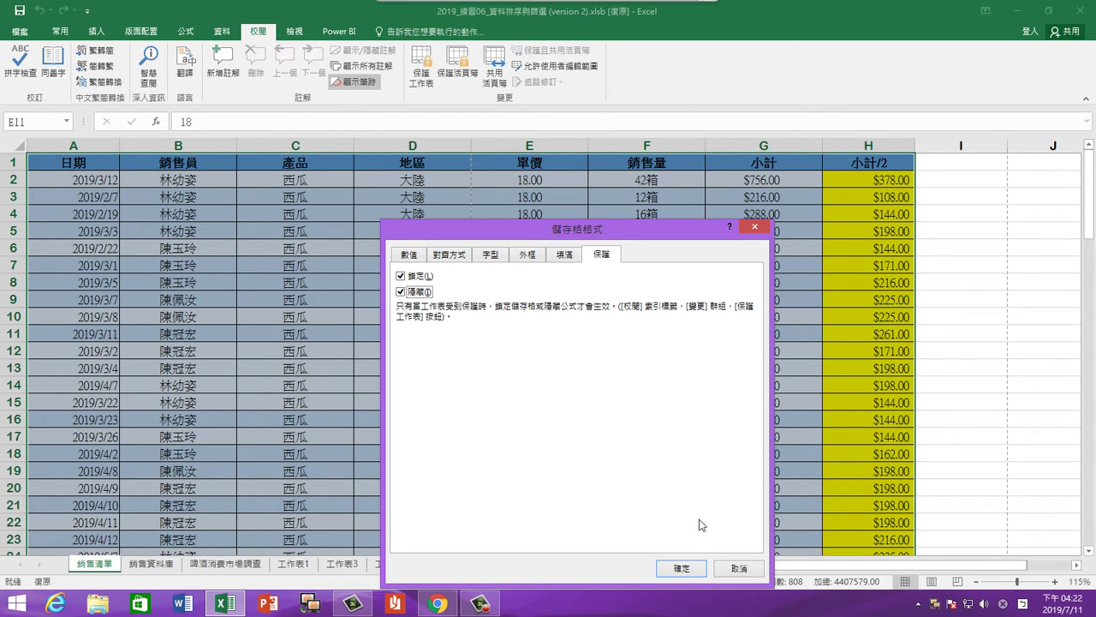
left_click(701, 567)
left_click(713, 384)
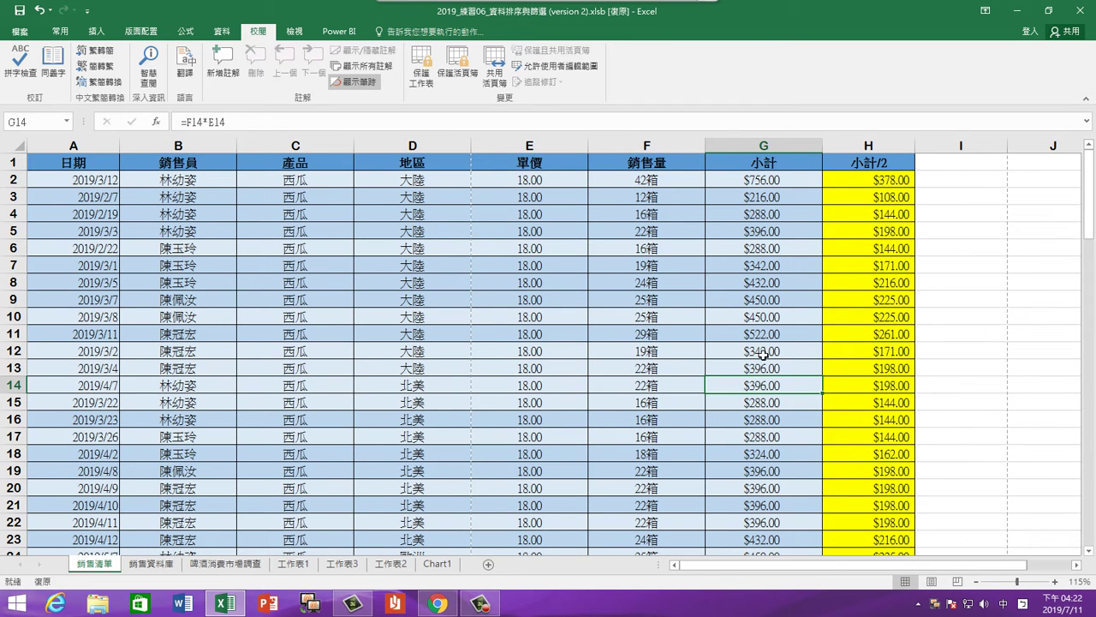
Check the formulas in G2 (=F2*E2) and H4 (=G4/2), then select column H
left_click(771, 180)
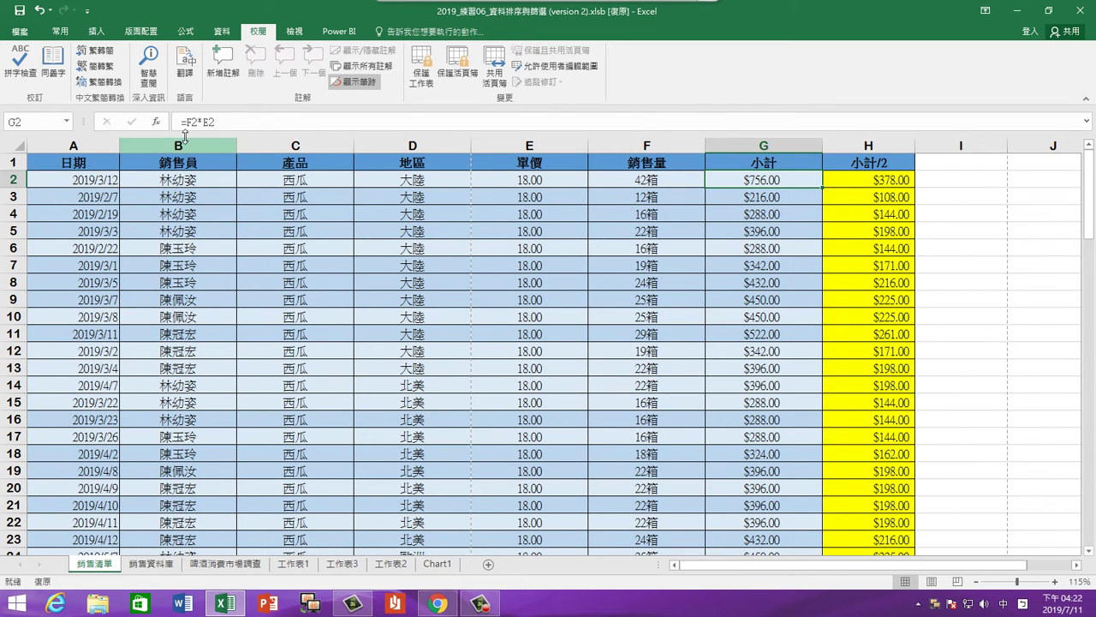
left_click(887, 215)
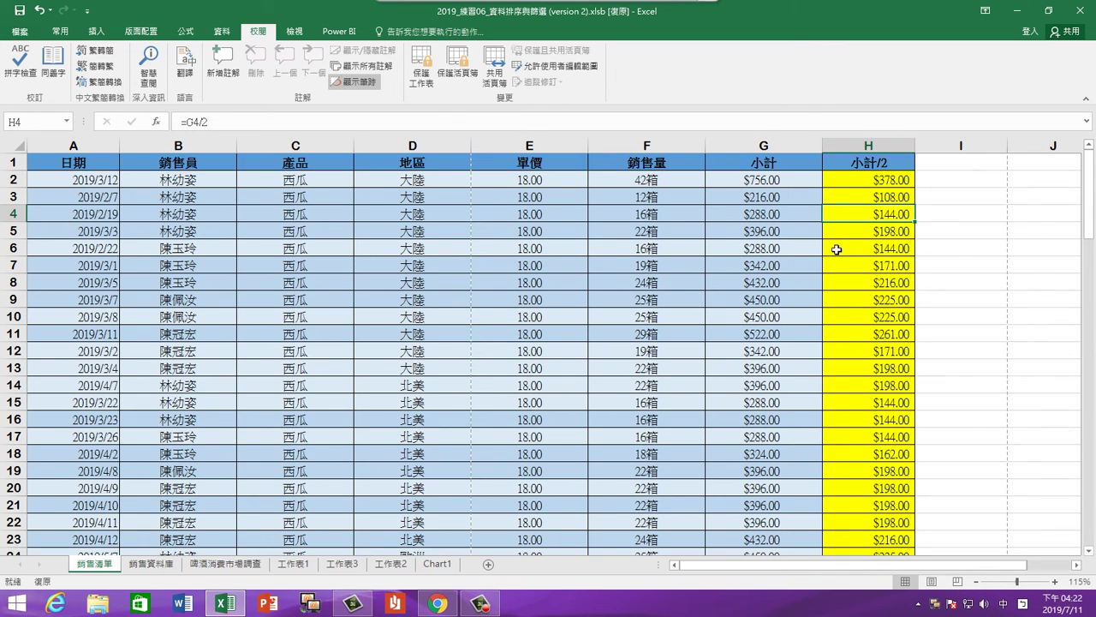
left_click(869, 146)
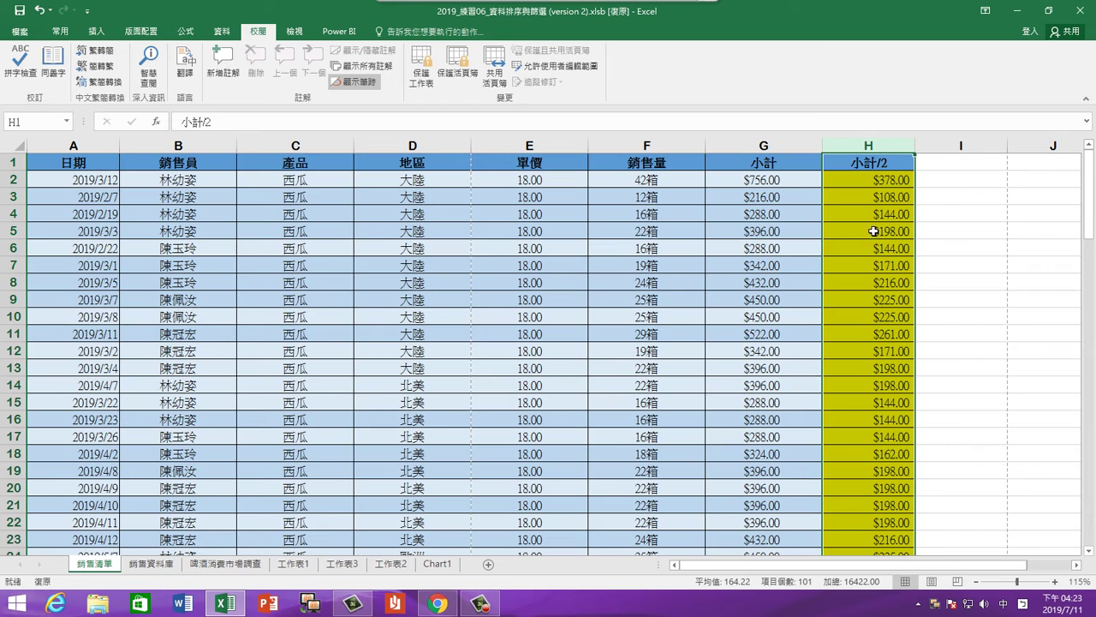
Turn off the Hidden protection option for column H's cells, then verify H11 shows =G11/2
right_click(872, 147)
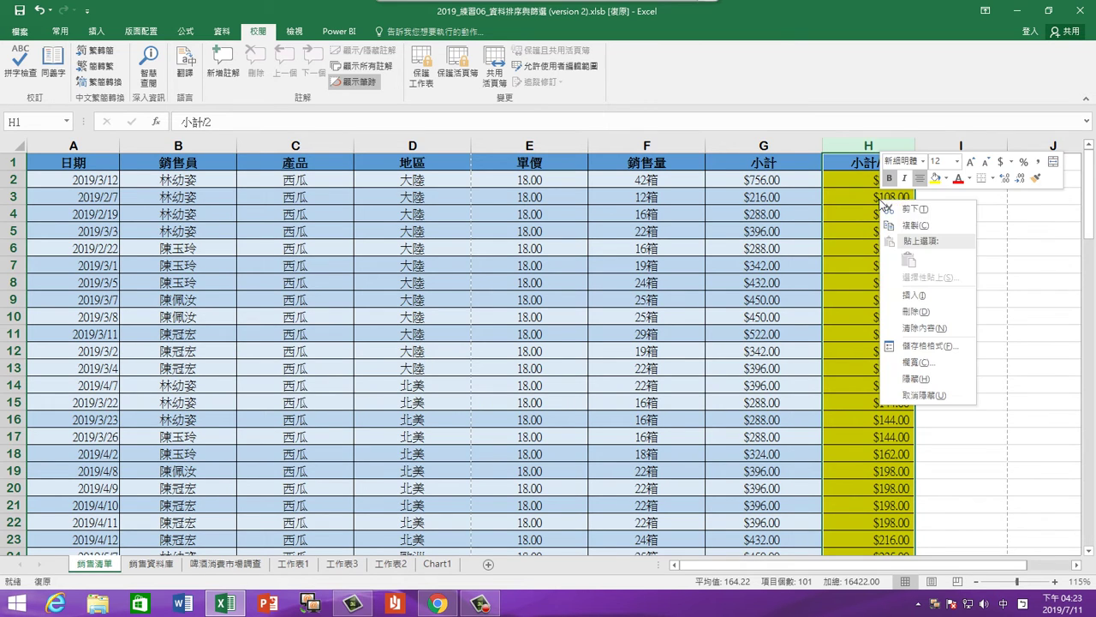
left_click(930, 347)
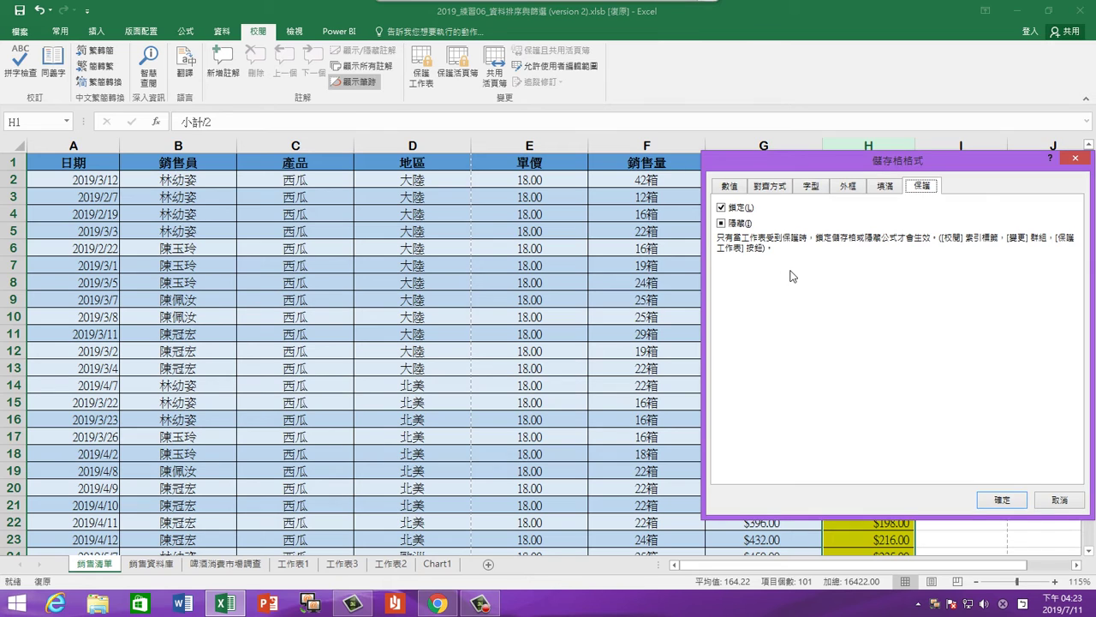
left_click(737, 225)
left_click(735, 226)
left_click(1004, 500)
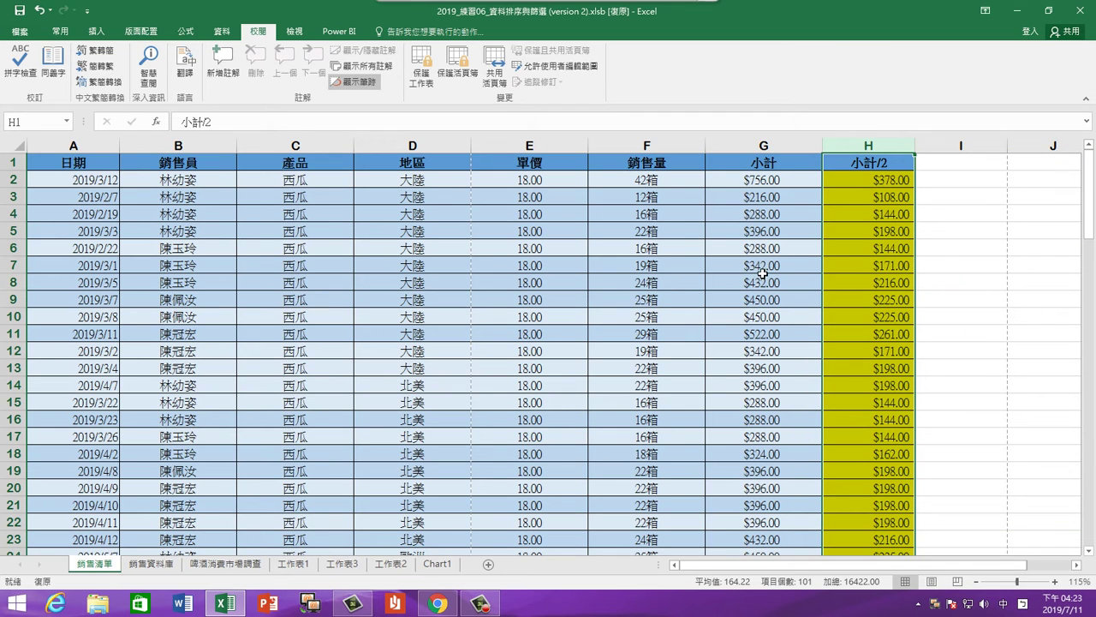
left_click(868, 328)
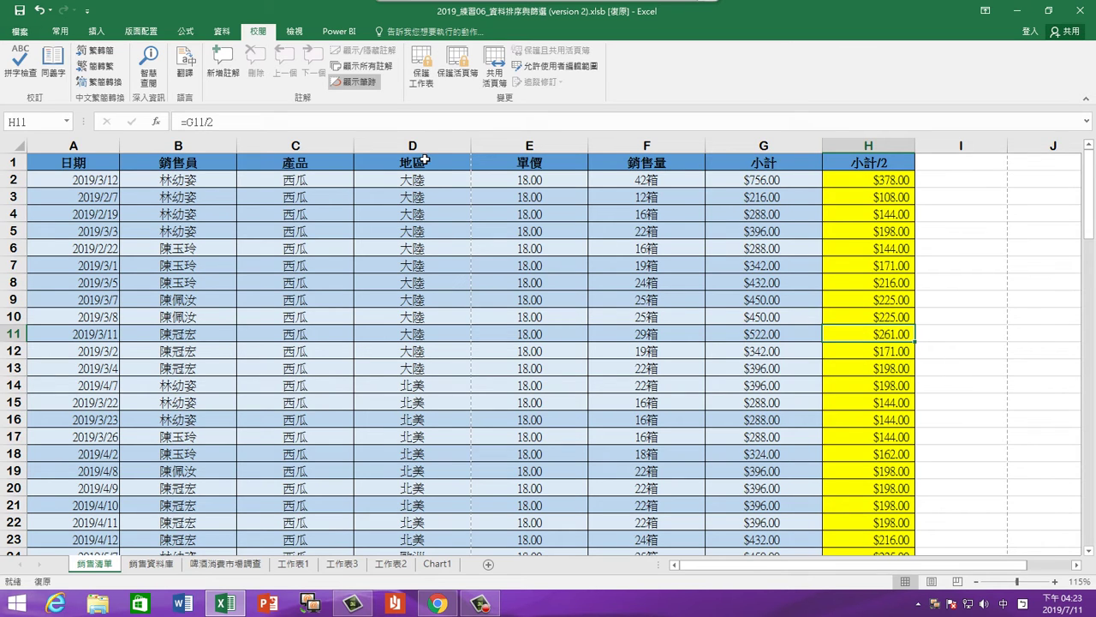
Open Protect Sheet on the Review tab for the 銷售清單 sheet
left_click(421, 77)
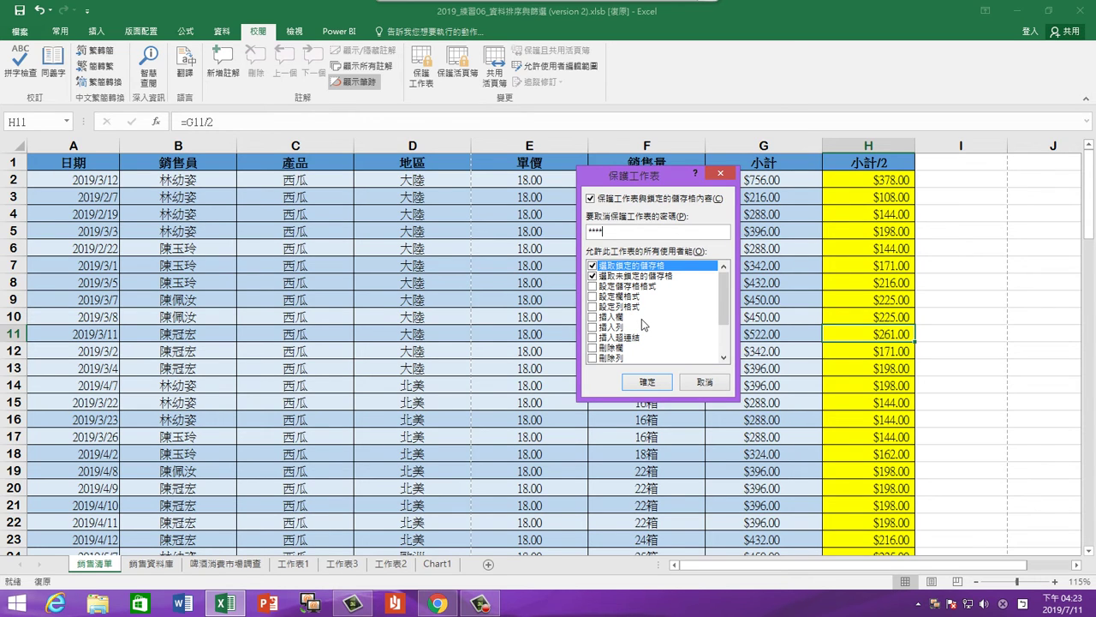
Allow 編輯物件 (Edit objects) and protect the sheet, confirming the password
left_click_drag(722, 321, 722, 346)
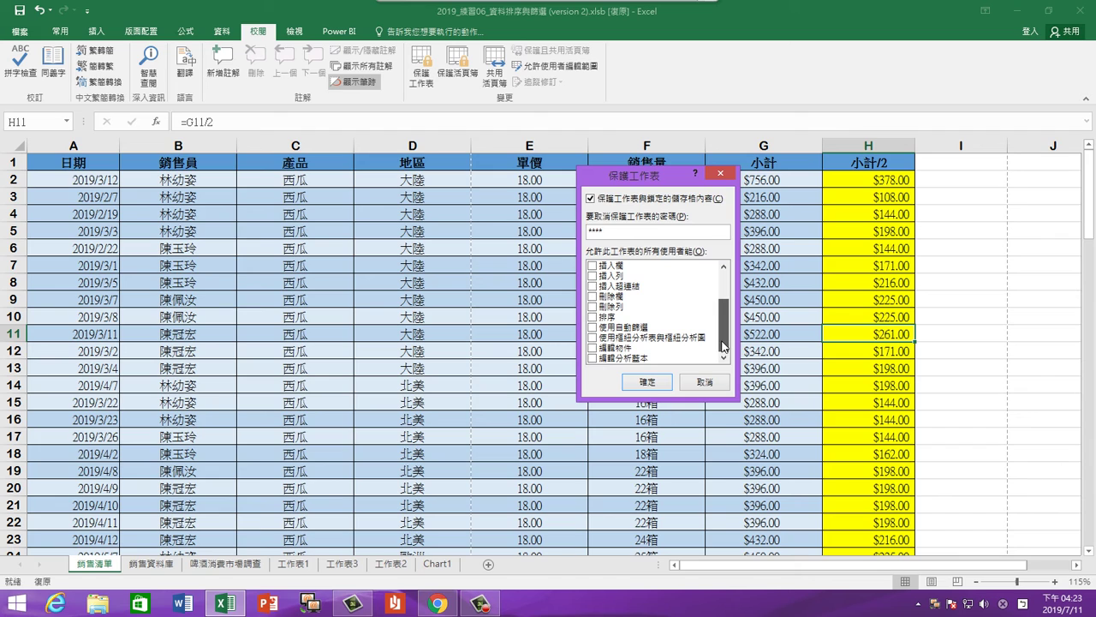
left_click(600, 350)
left_click(600, 351)
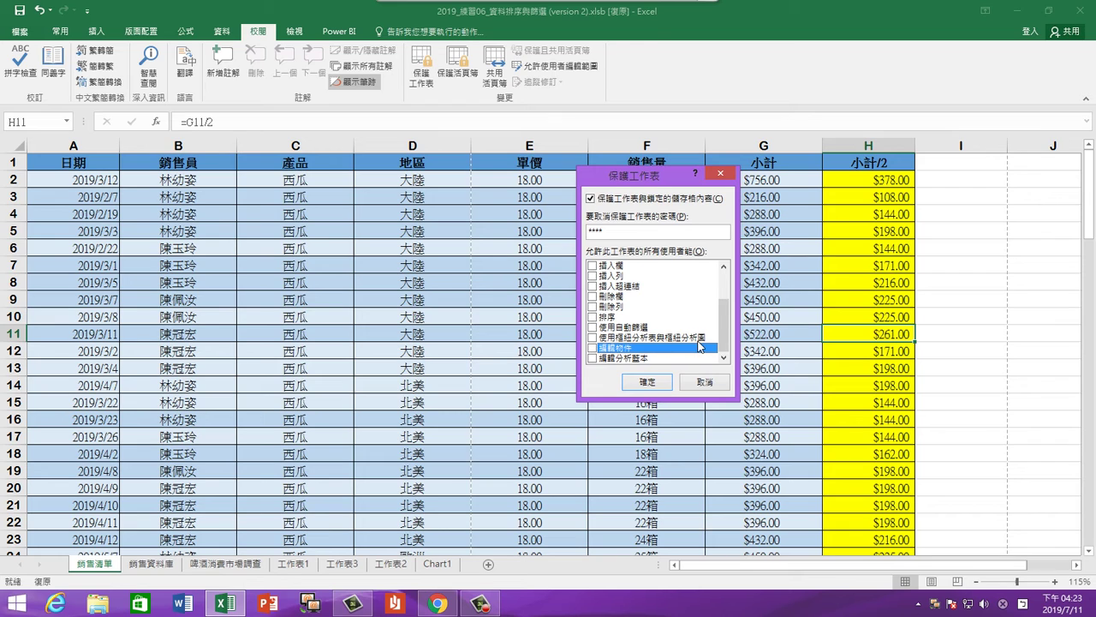
left_click_drag(724, 334, 723, 304)
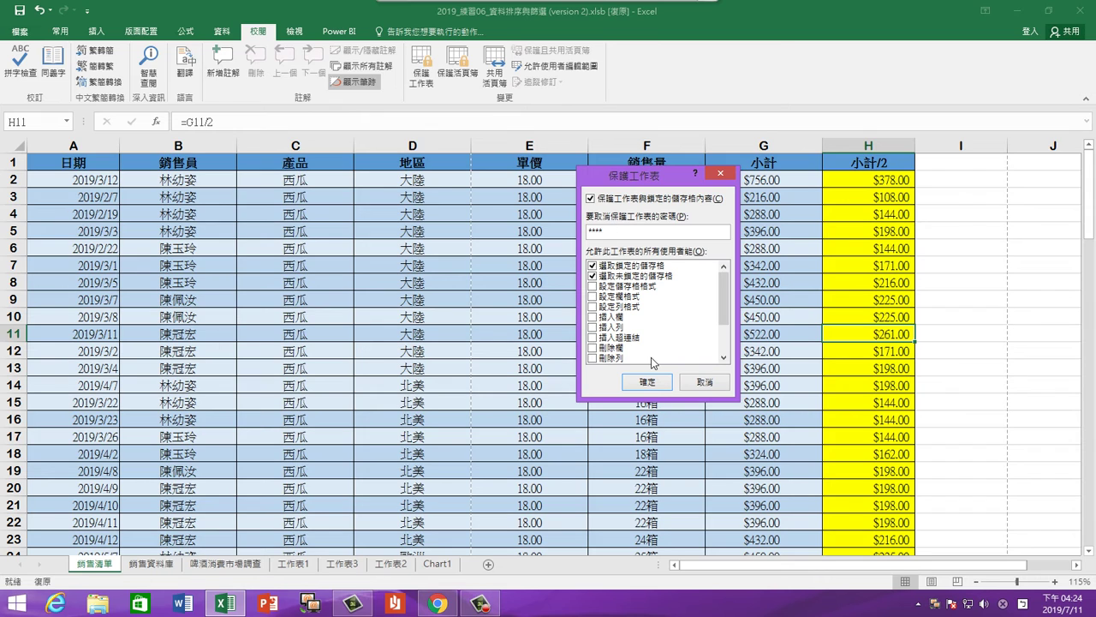
left_click(649, 382)
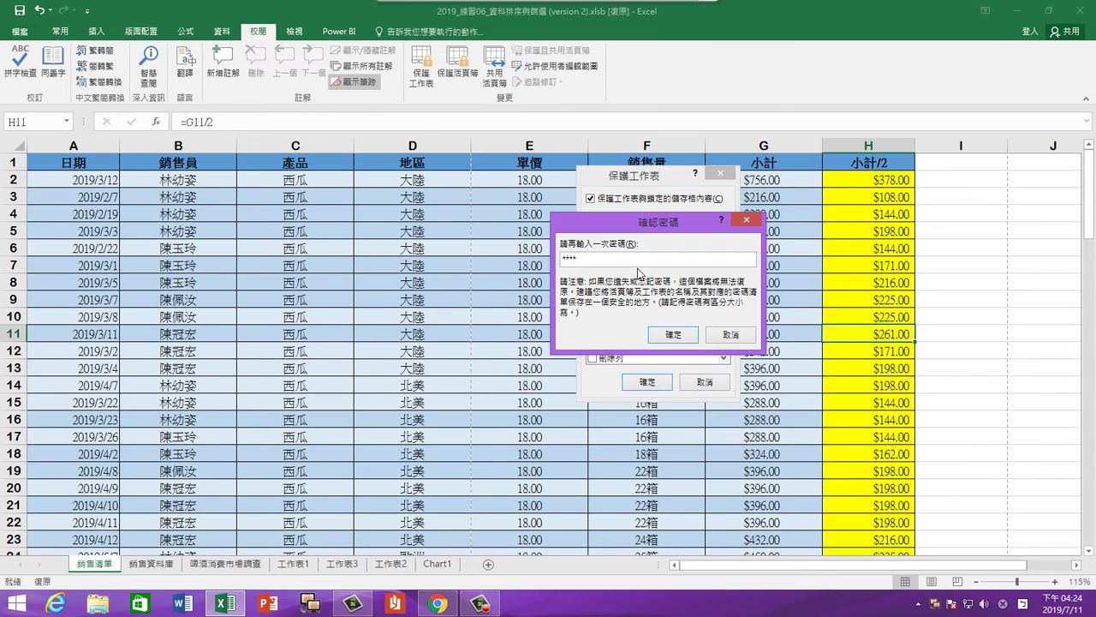
left_click(673, 334)
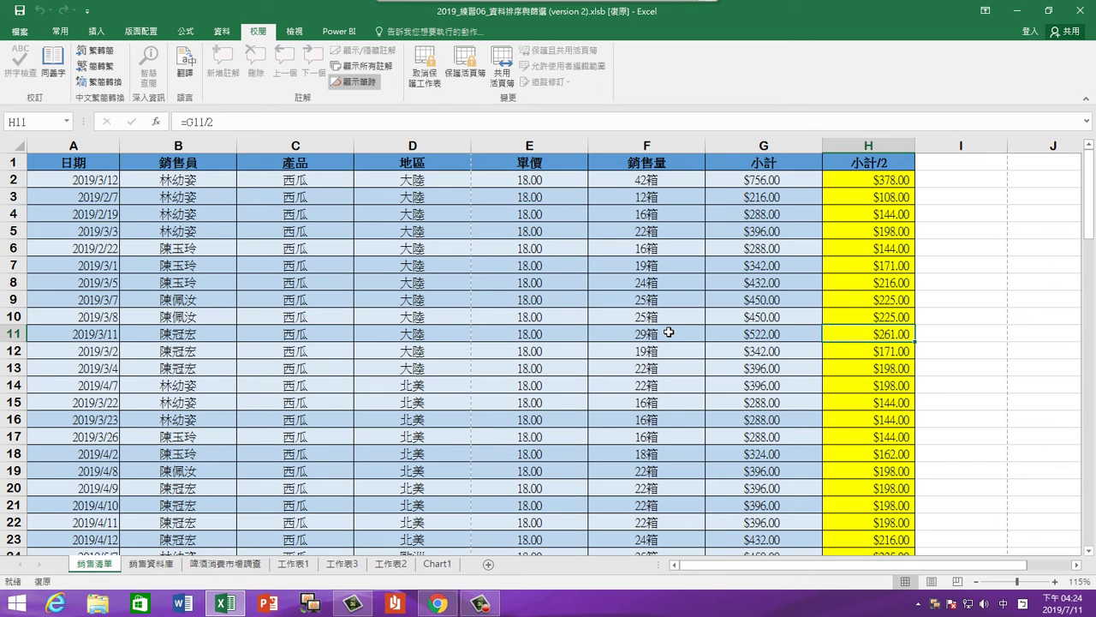
left_click(668, 332)
left_click(499, 267)
left_click(519, 249)
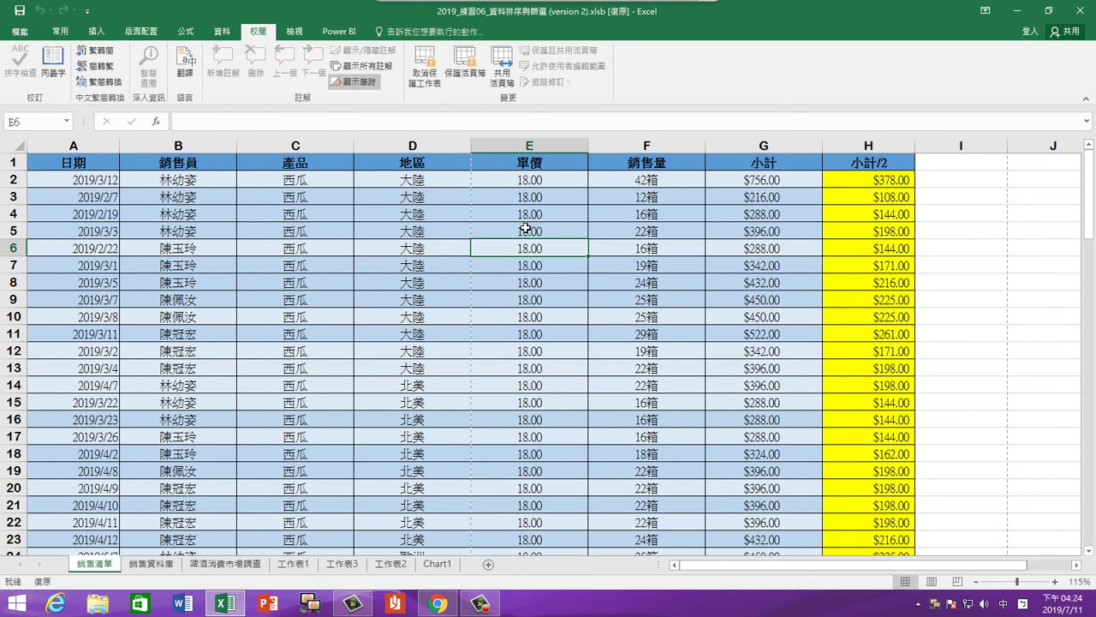
left_click(525, 229)
left_click(523, 247)
left_click(525, 265)
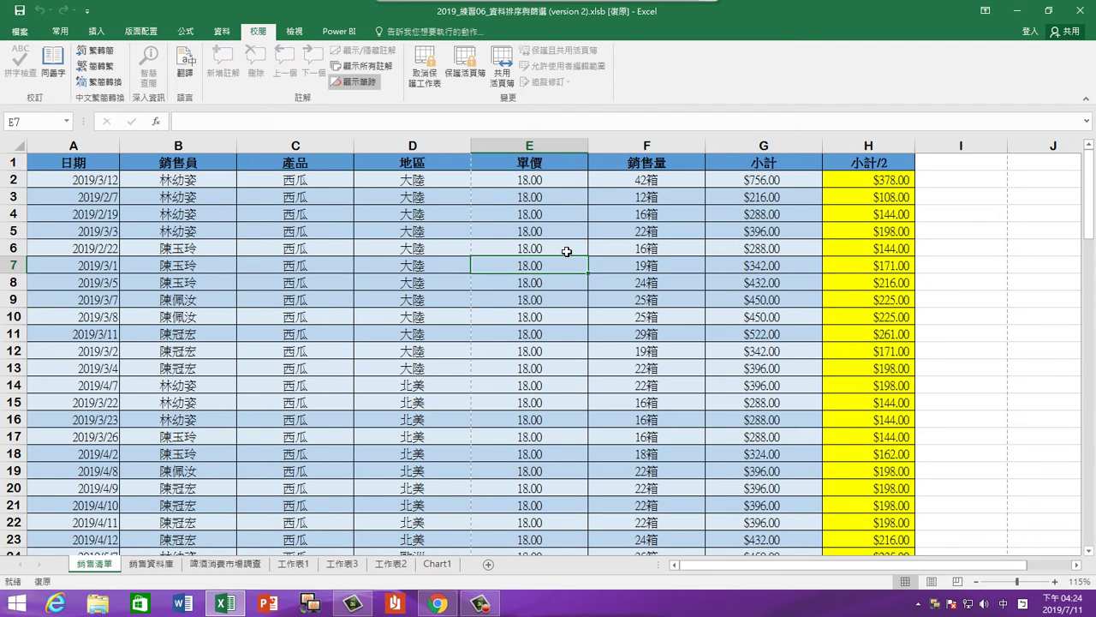
double_click(567, 251)
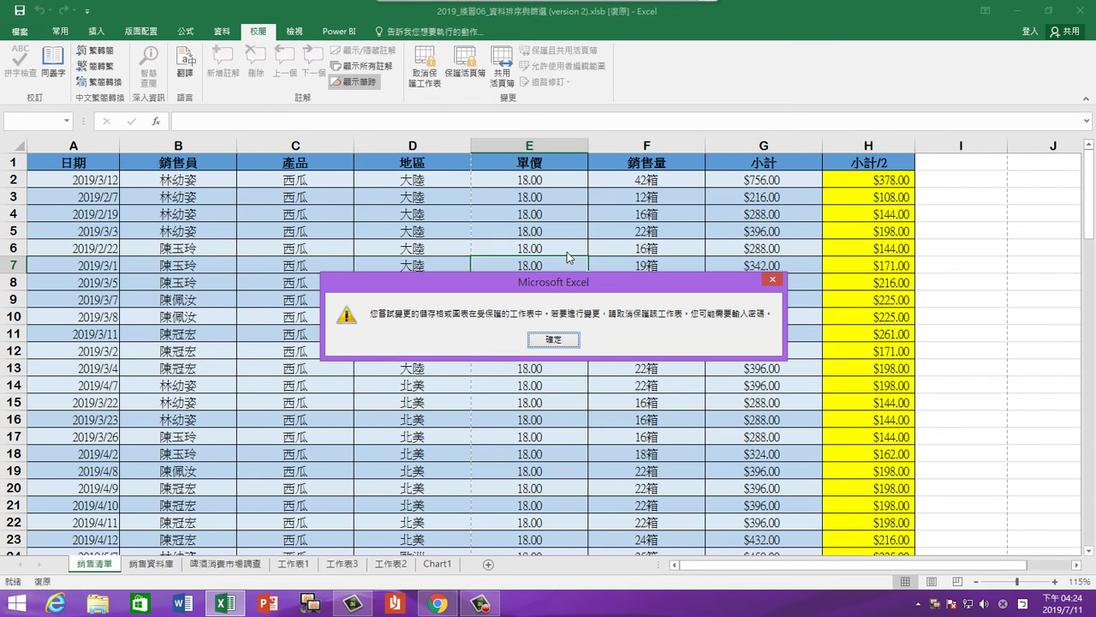
left_click(563, 341)
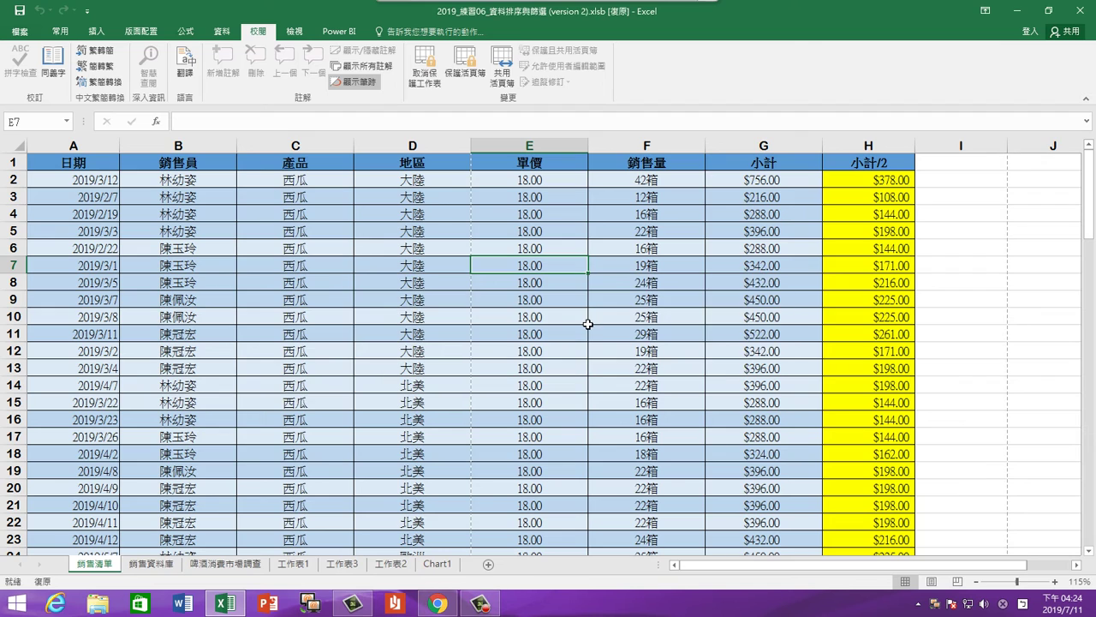
left_click(759, 248)
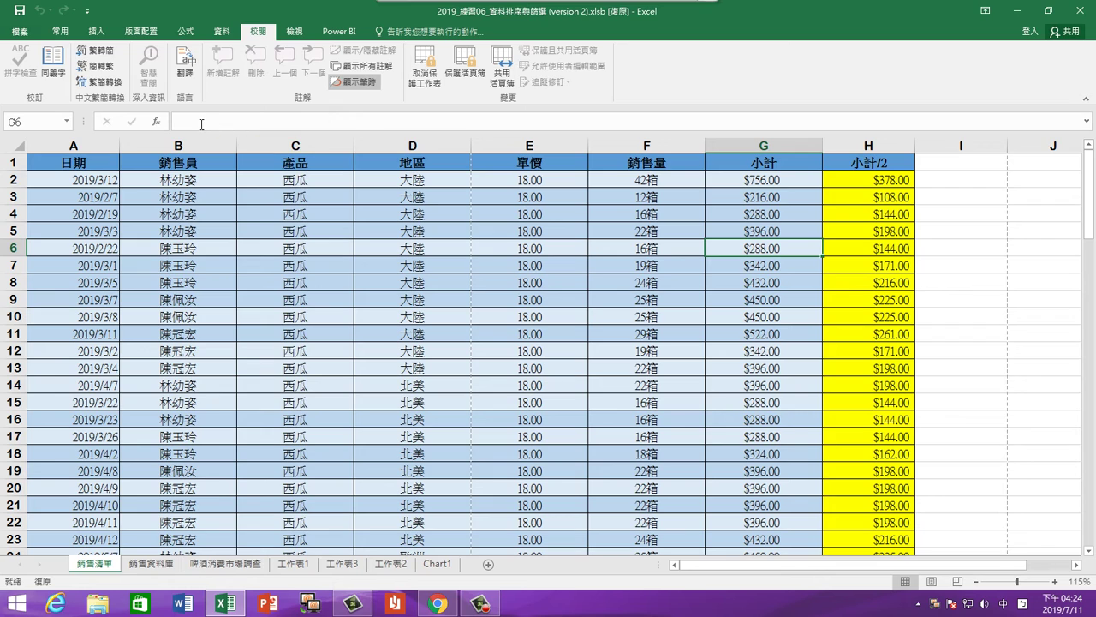
left_click(871, 221)
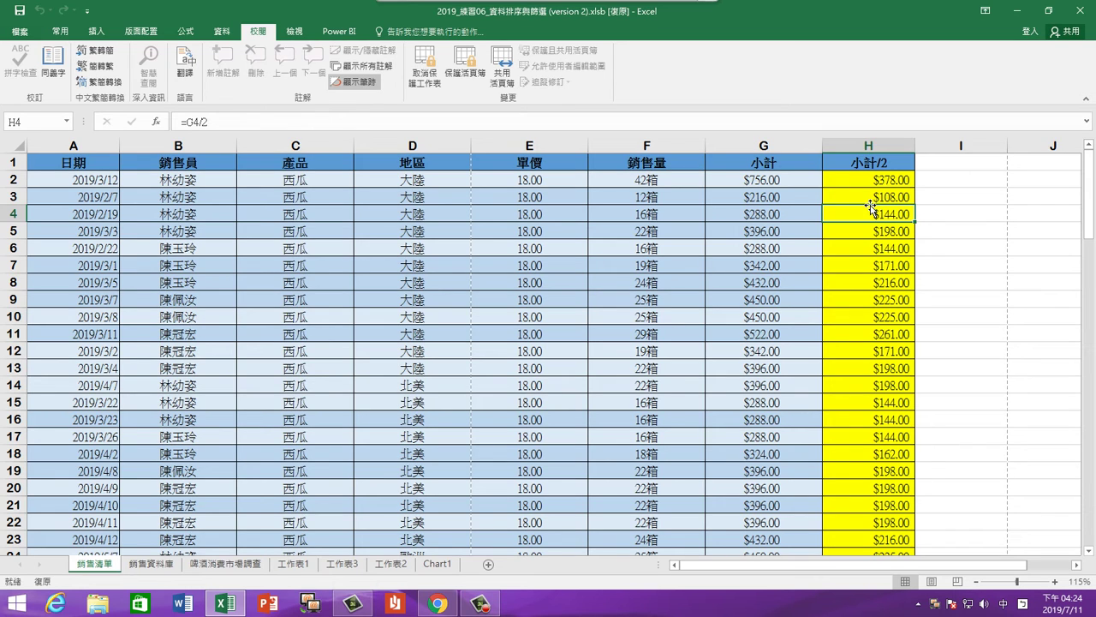
left_click(869, 252)
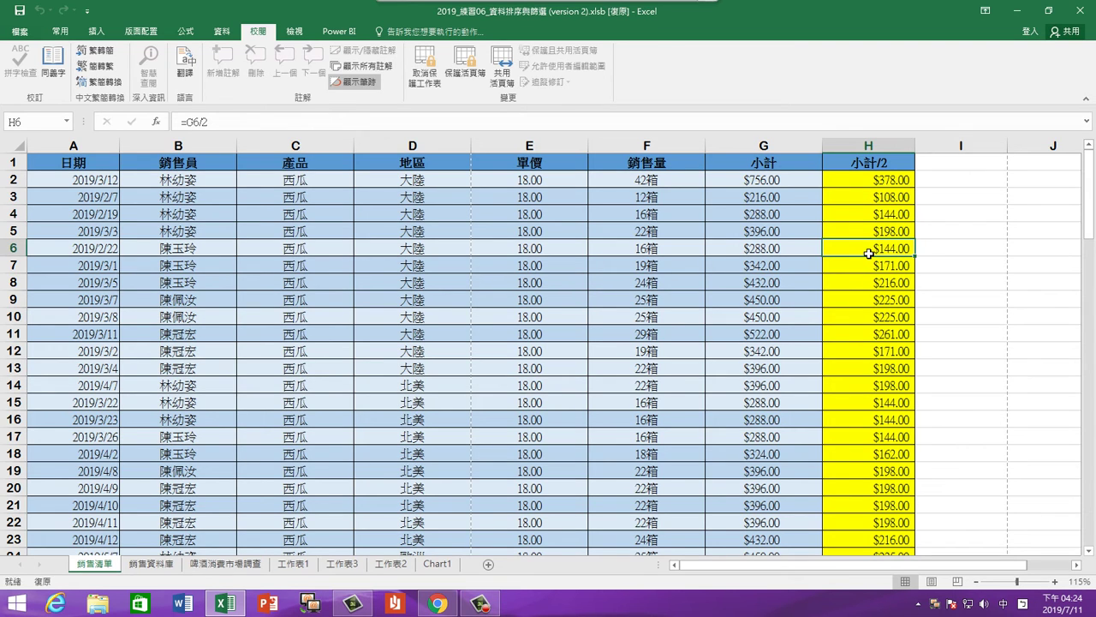
double_click(869, 254)
left_click(544, 342)
Unprotect 銷售清單 with the sheet password, then reopen the Protect Sheet settings
left_click(425, 77)
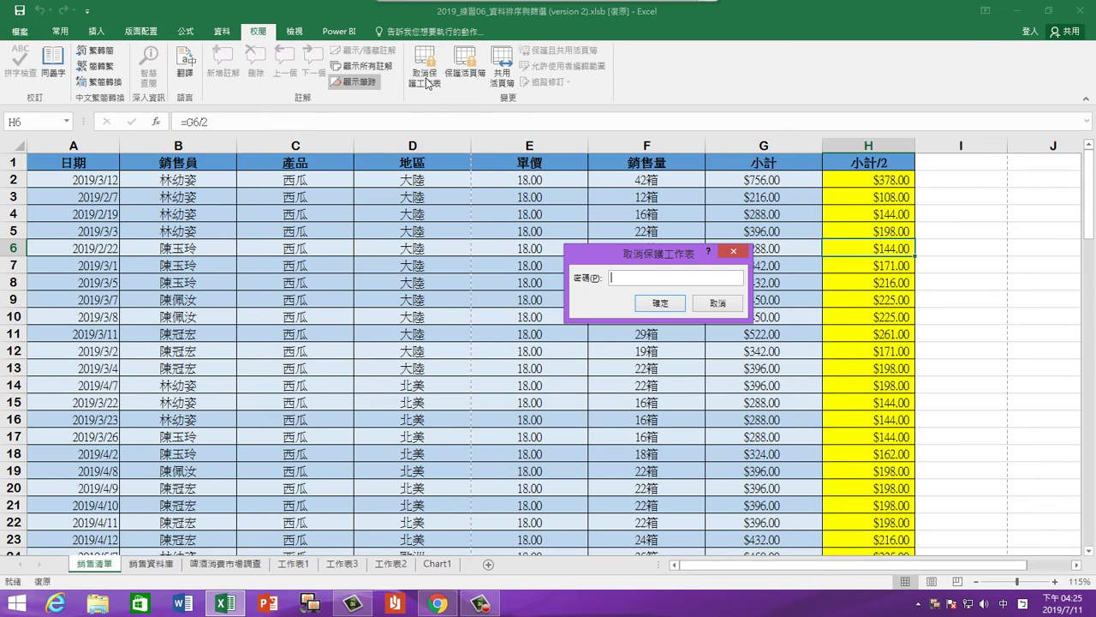
type("1234")
key("Return")
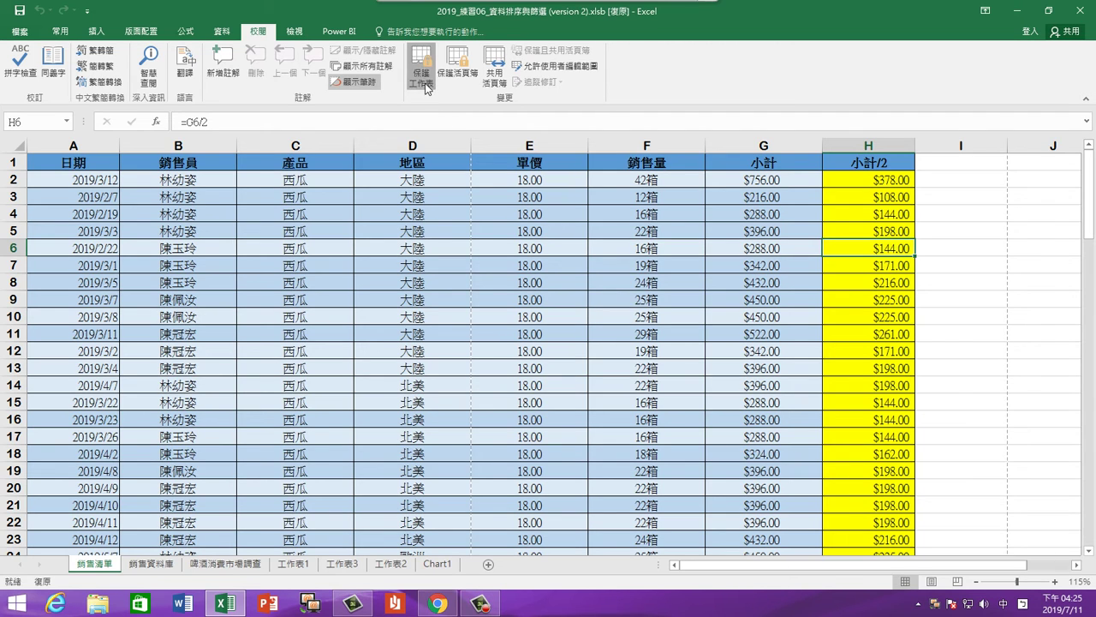
left_click(427, 86)
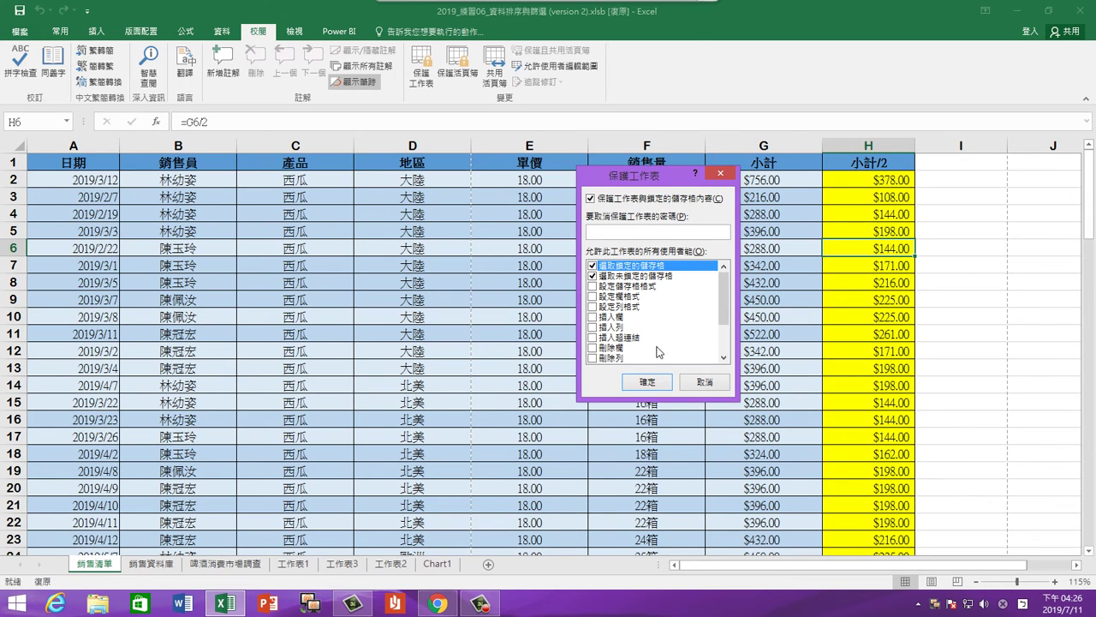
Protect the sheet without a password, unprotect it, then end the broadcast to return to TRBS
left_click(663, 385)
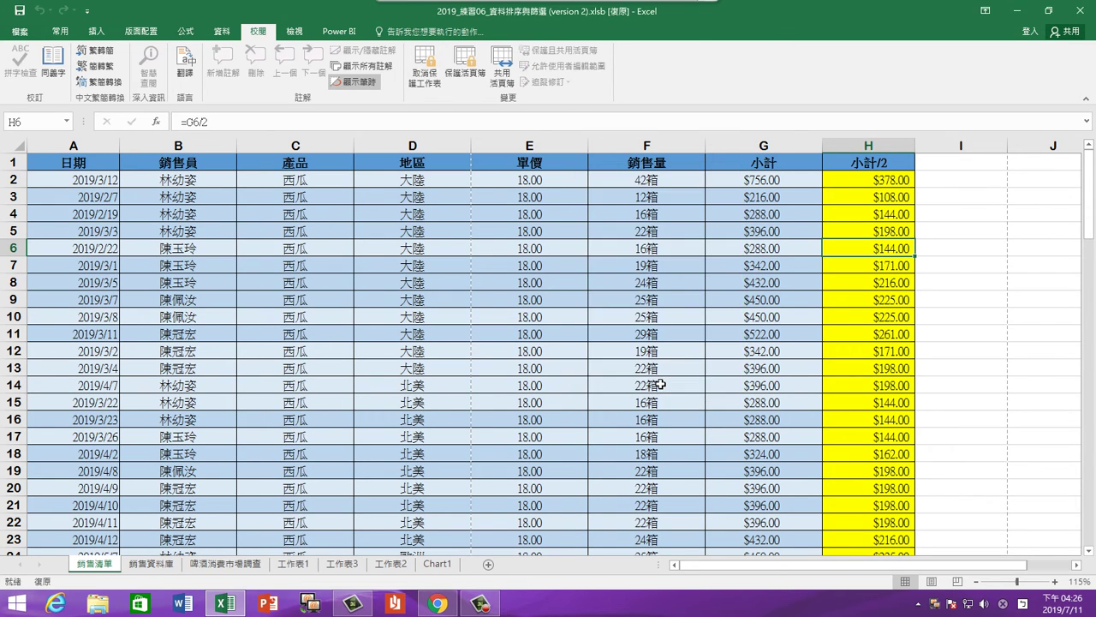
left_click(661, 386)
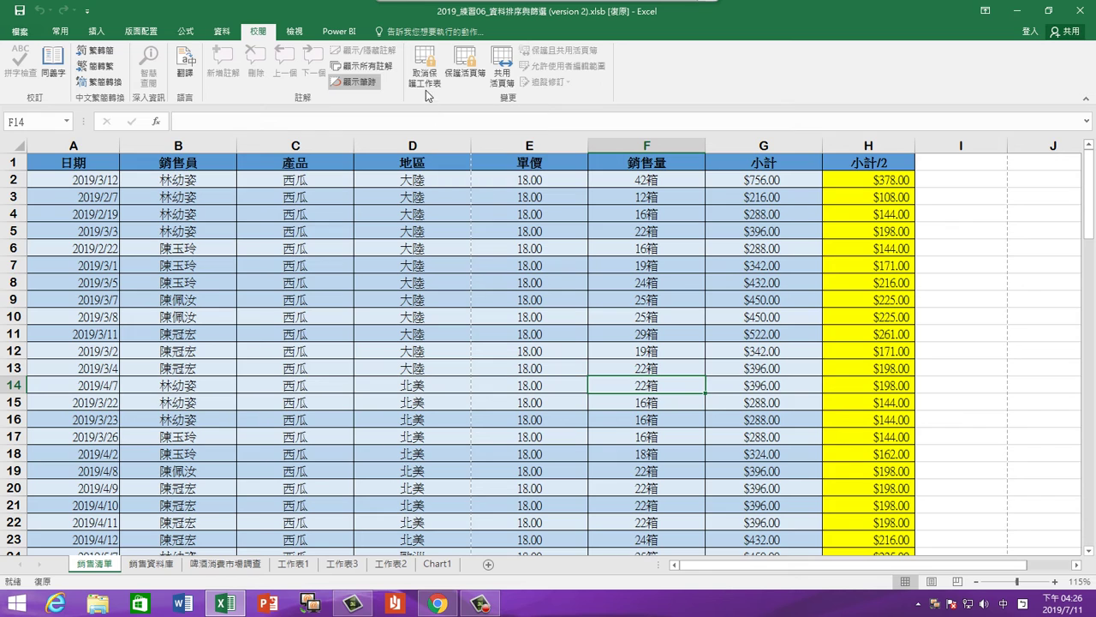
left_click(425, 75)
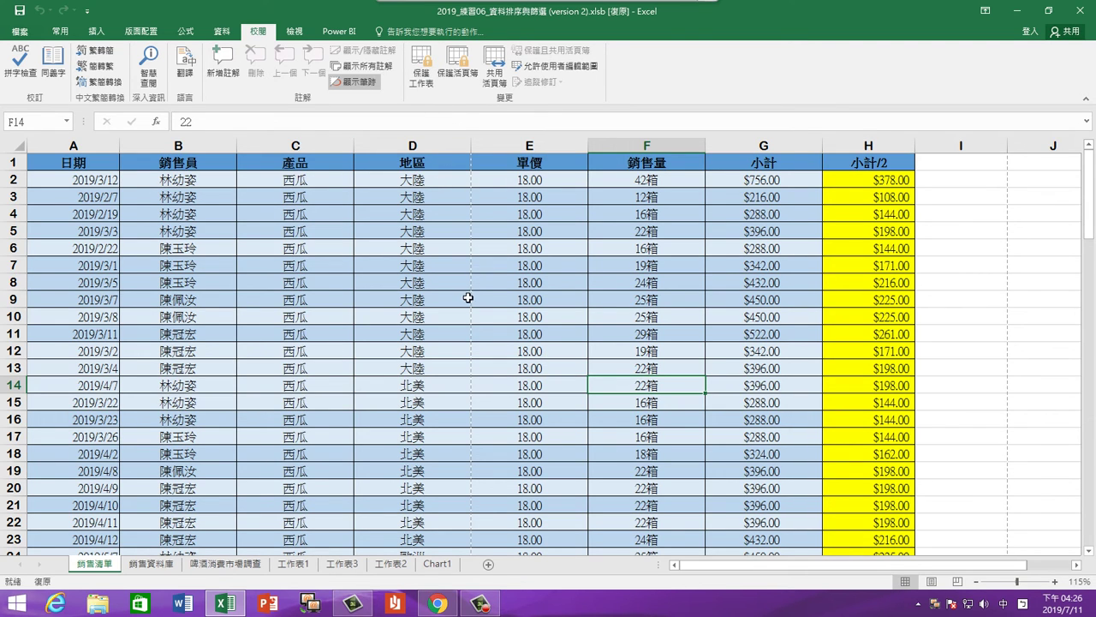
left_click(675, 23)
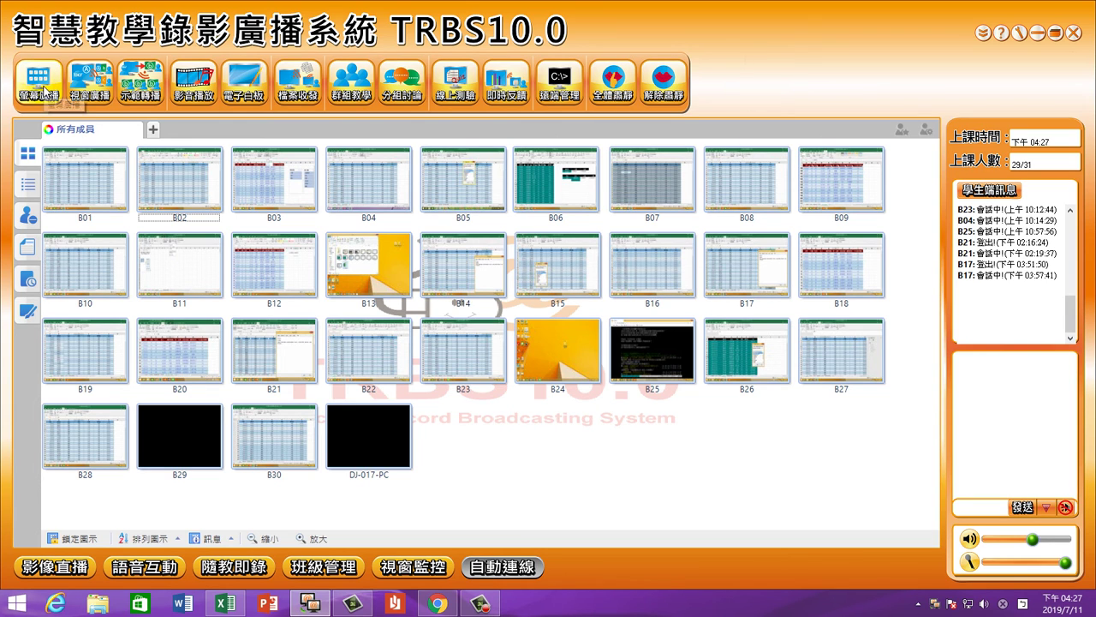
Restart 螢幕廣播 screen broadcasting to students and collapse the broadcast toolbar
left_click(481, 604)
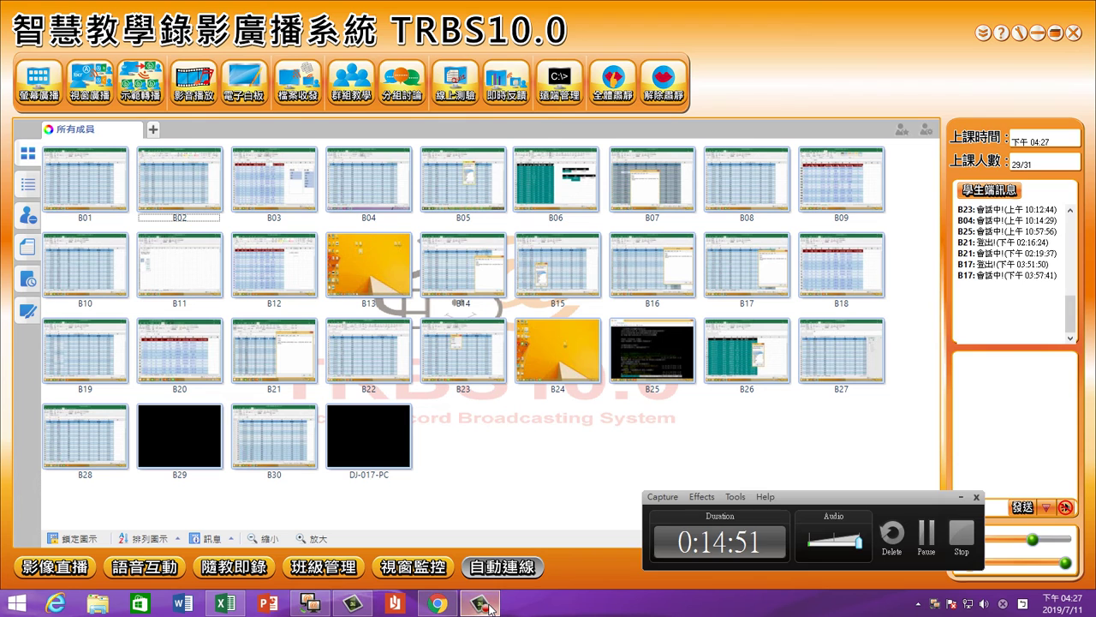
left_click(483, 605)
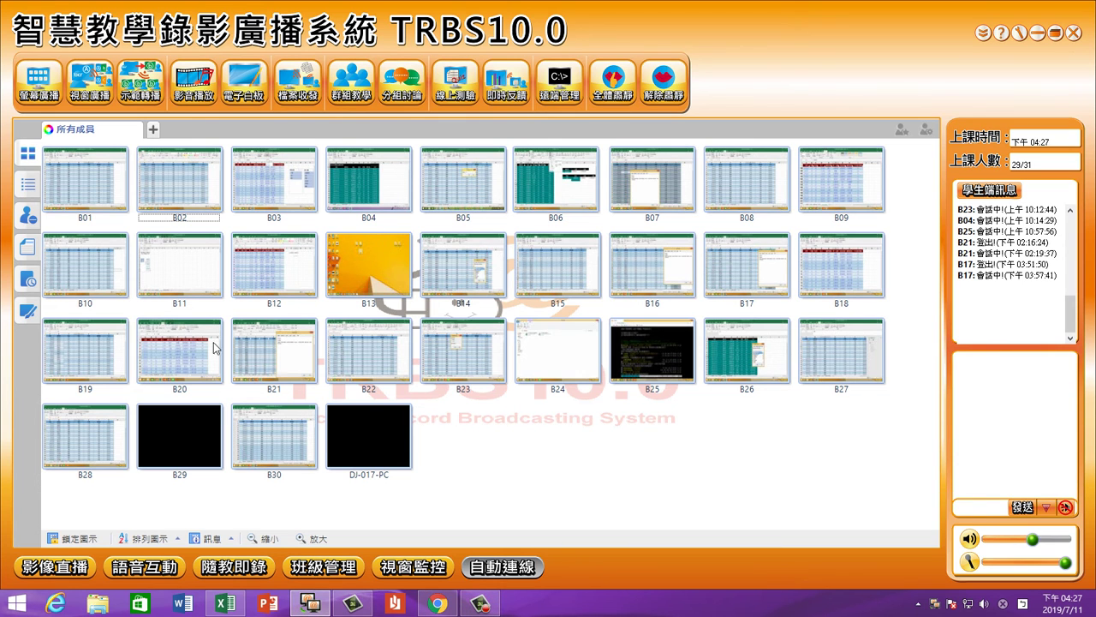
left_click(33, 95)
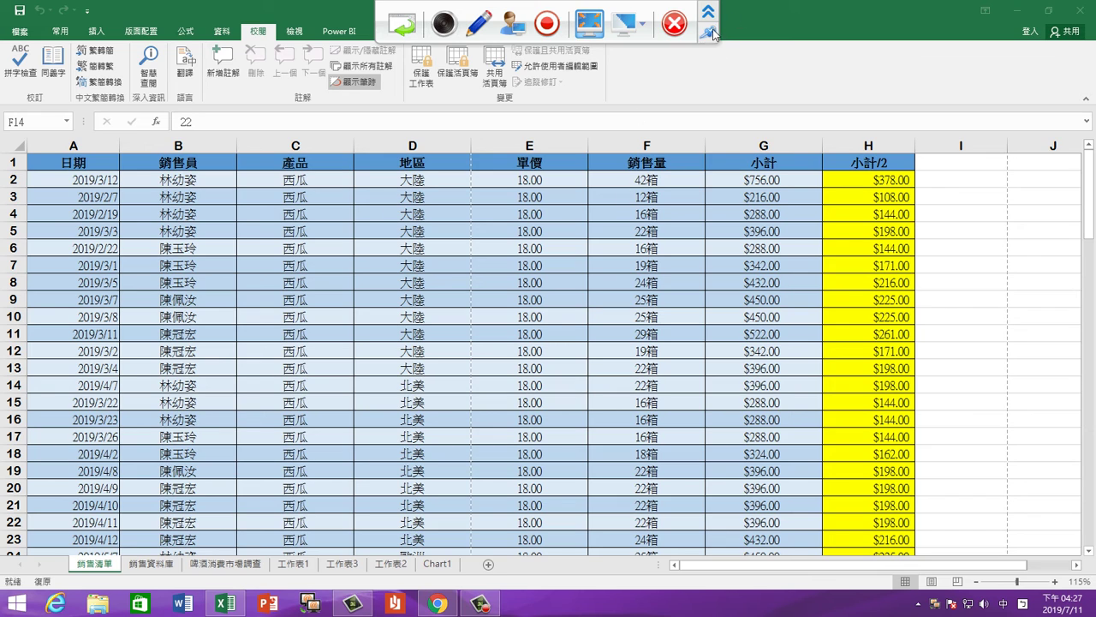
left_click(709, 11)
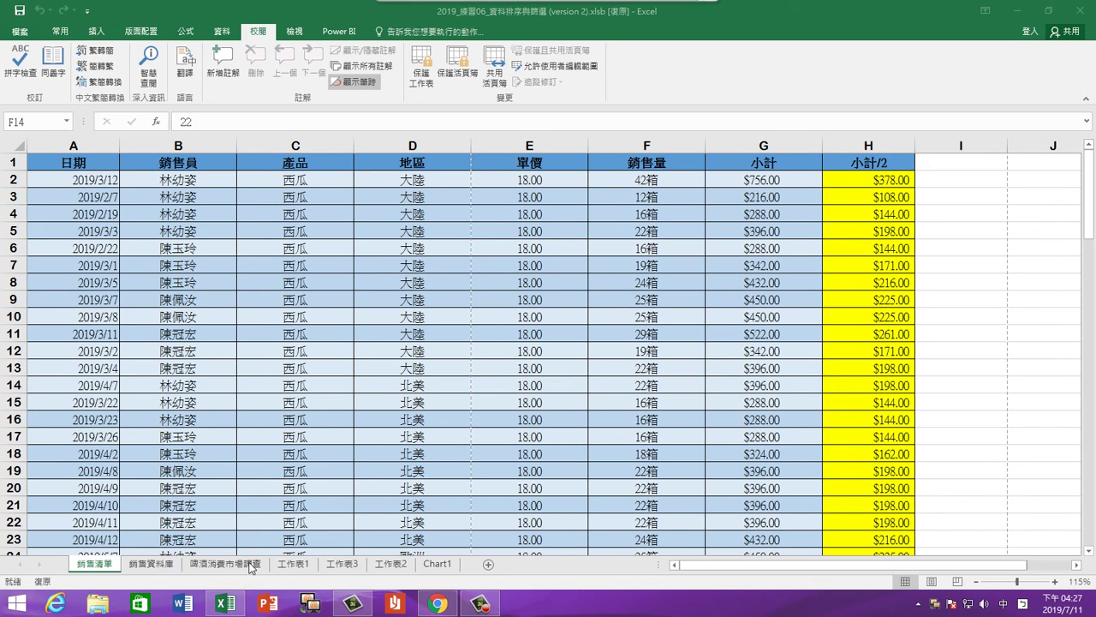
left_click(159, 572)
left_click(158, 568)
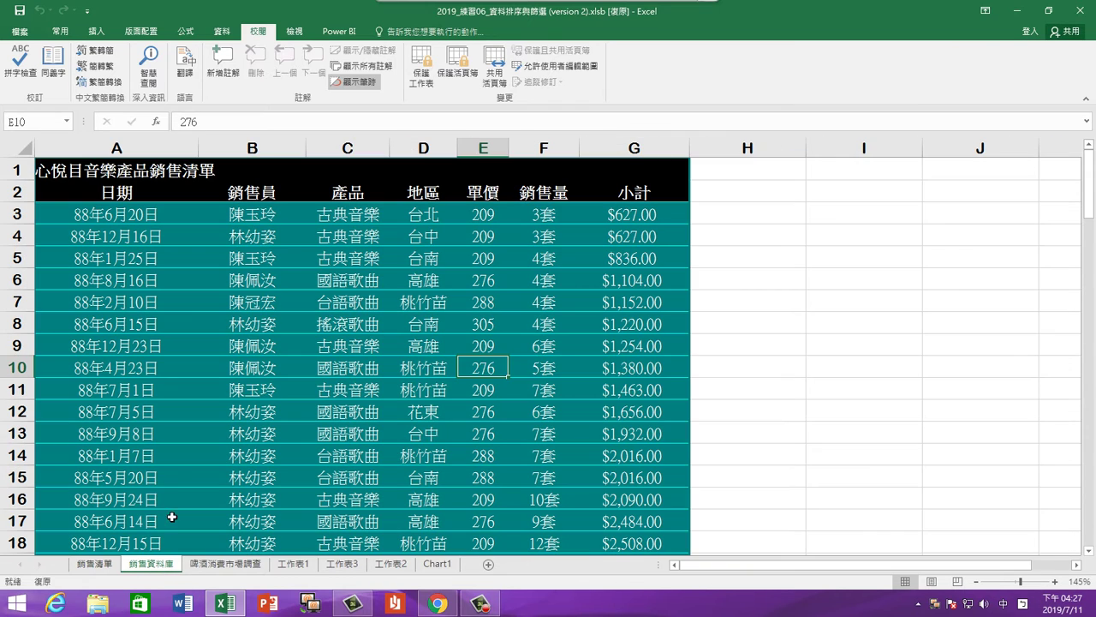
left_click(334, 343)
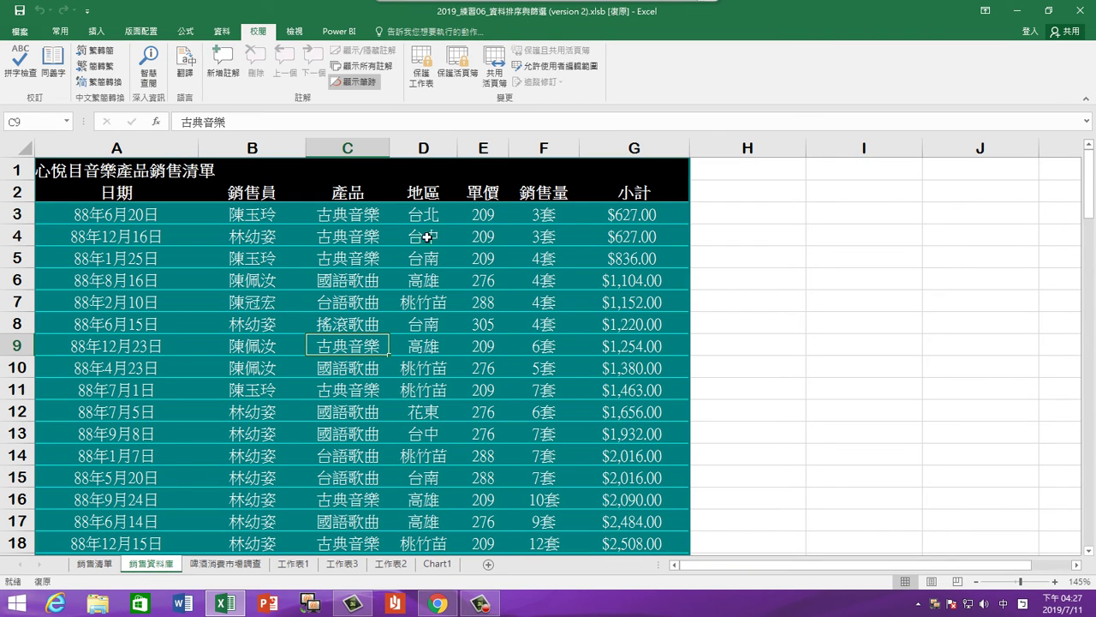
left_click(97, 567)
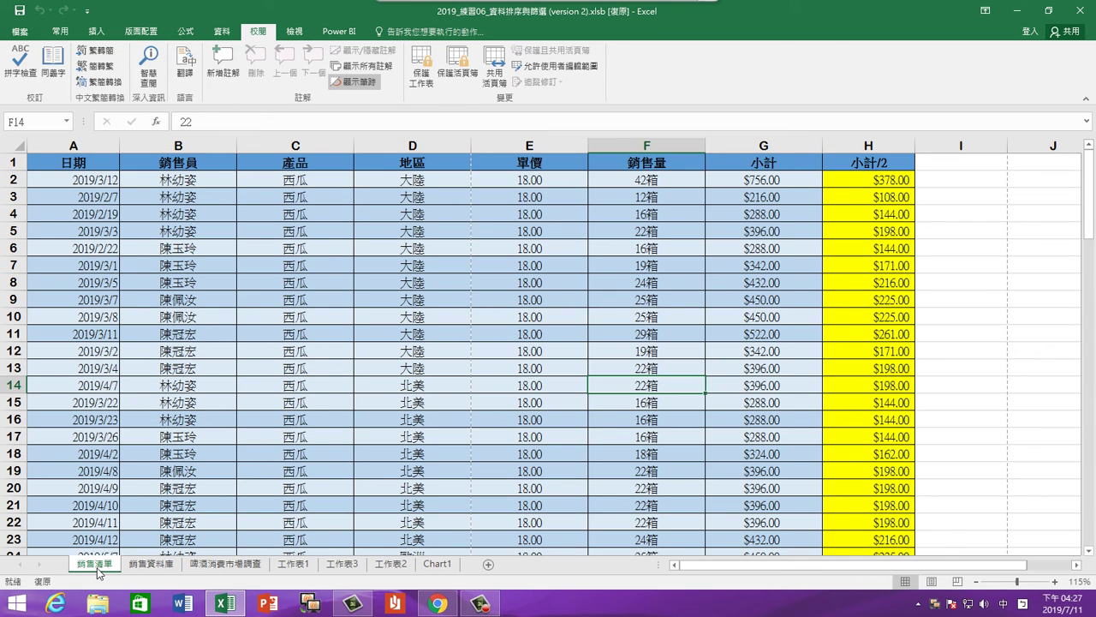
left_click(302, 400)
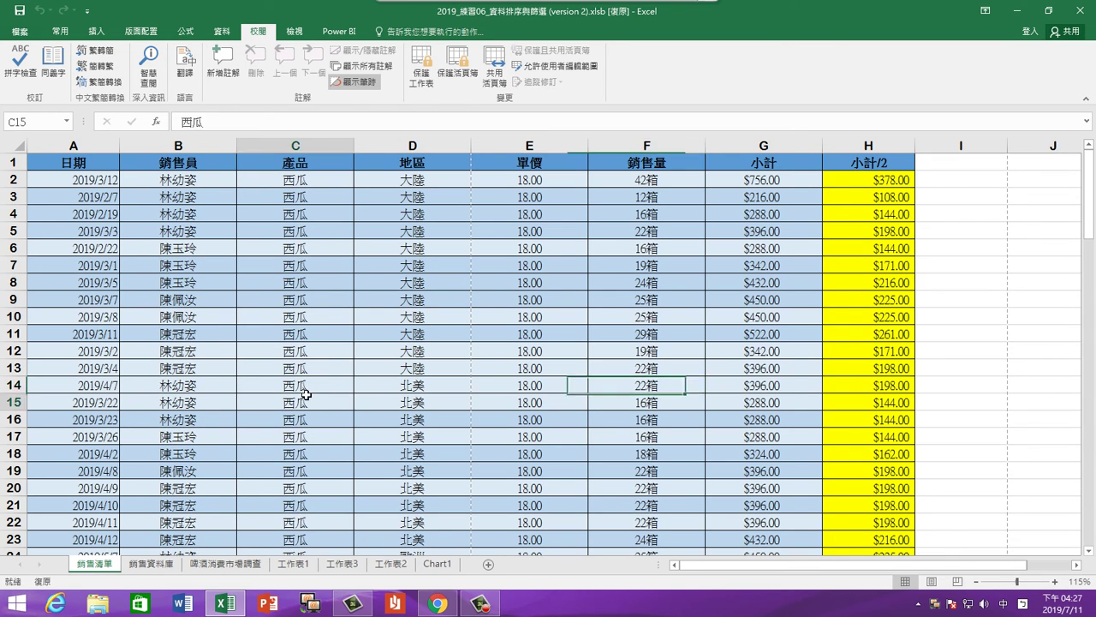
Protect the workbook Structure with a confirmed password, then select cell D19
left_click(459, 81)
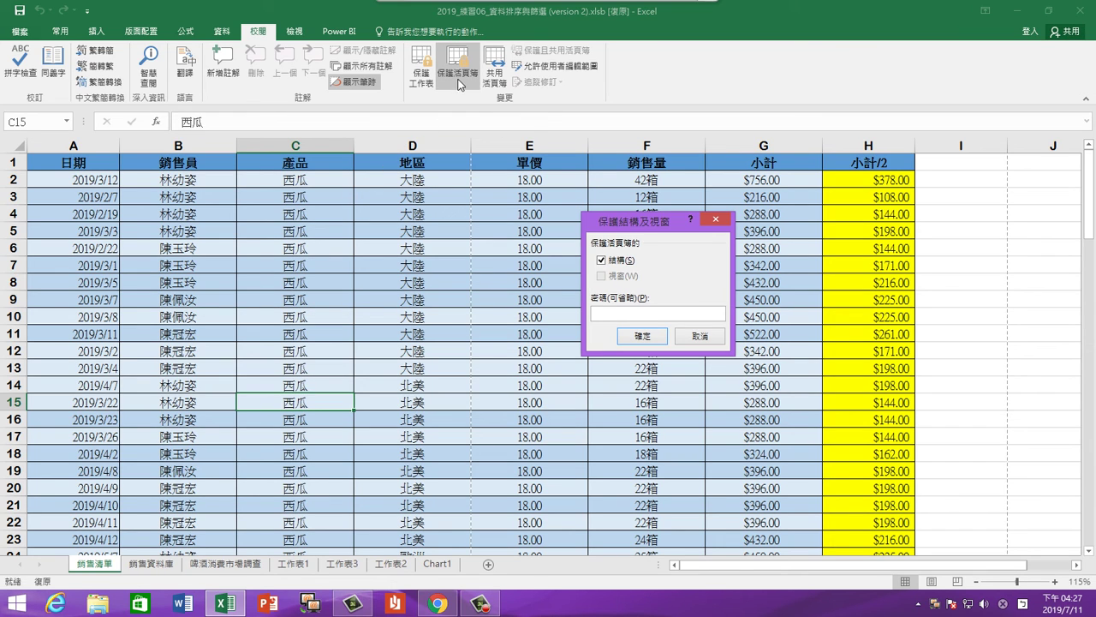
left_click_drag(611, 224, 510, 205)
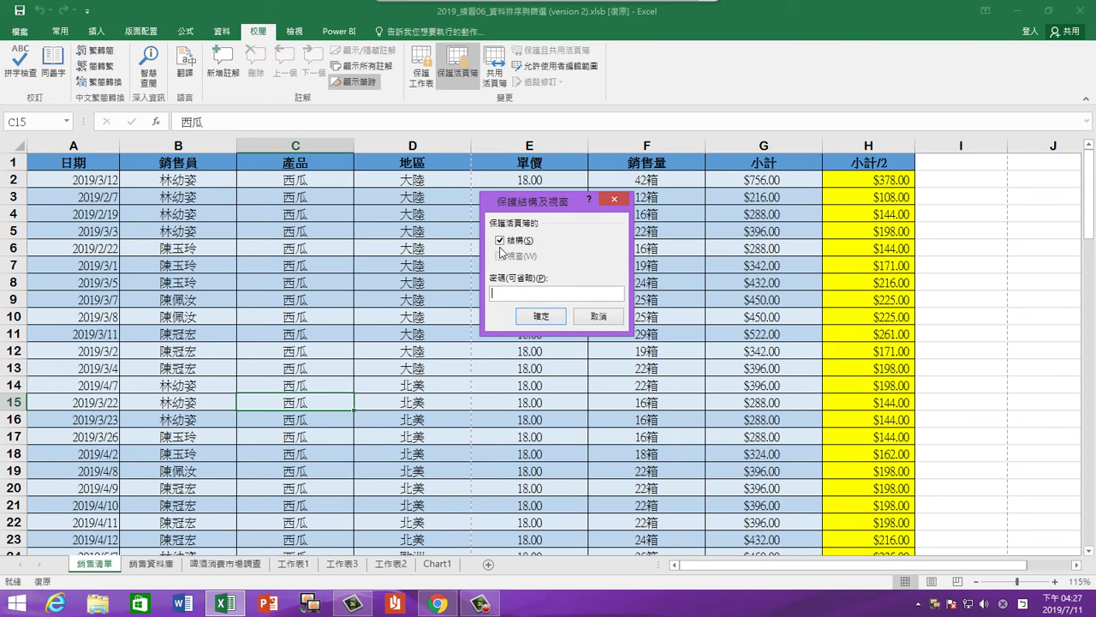
left_click(501, 244)
left_click(514, 294)
left_click(531, 316)
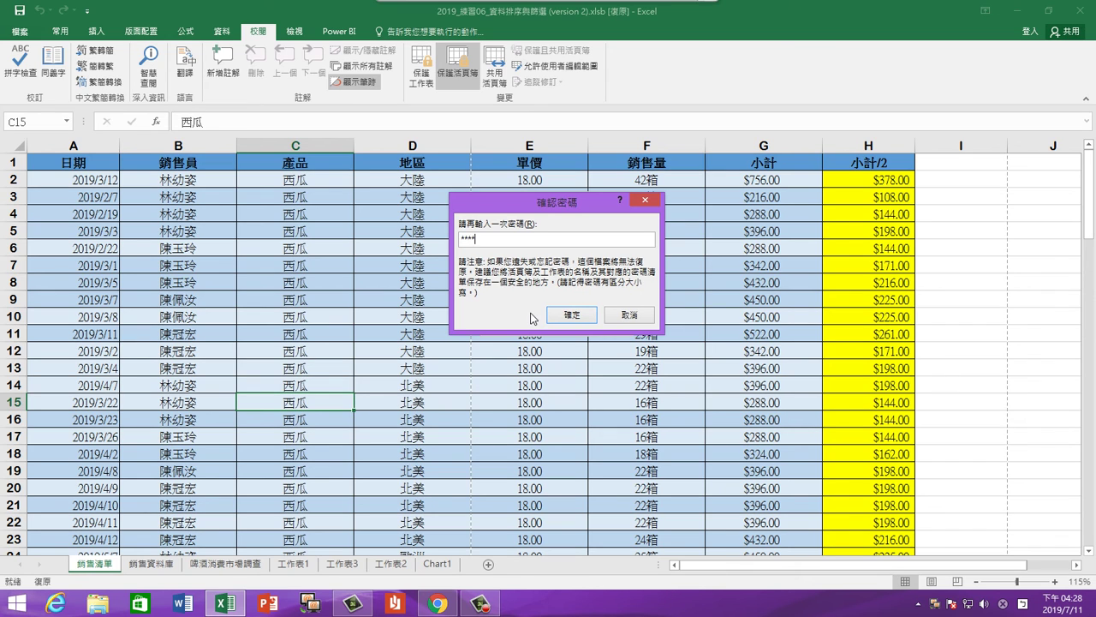
left_click(567, 315)
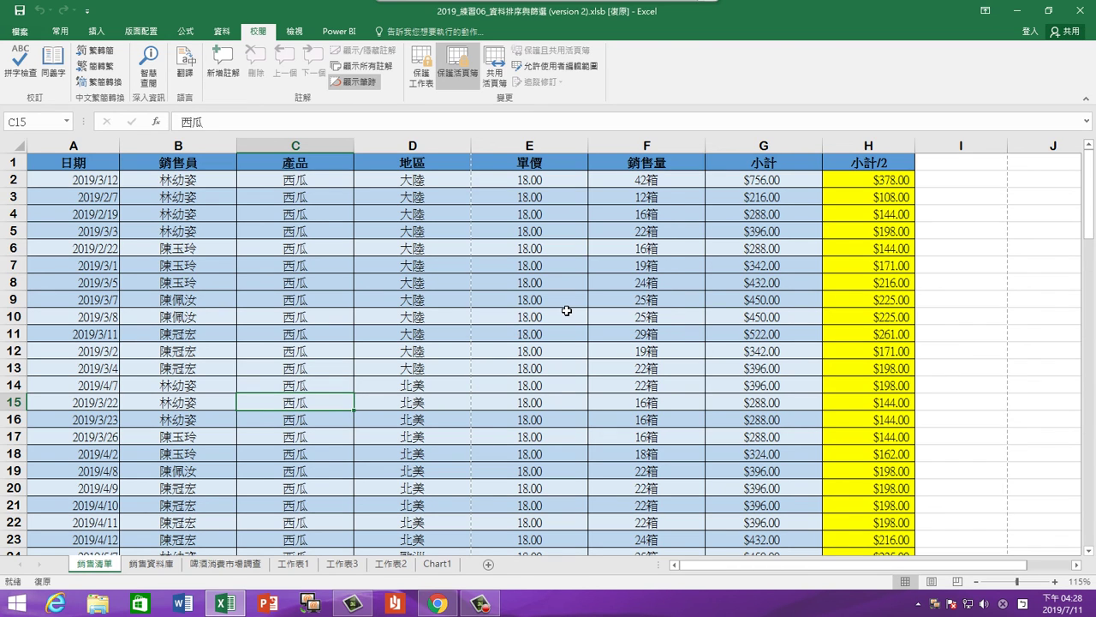
left_click(557, 403)
left_click(466, 472)
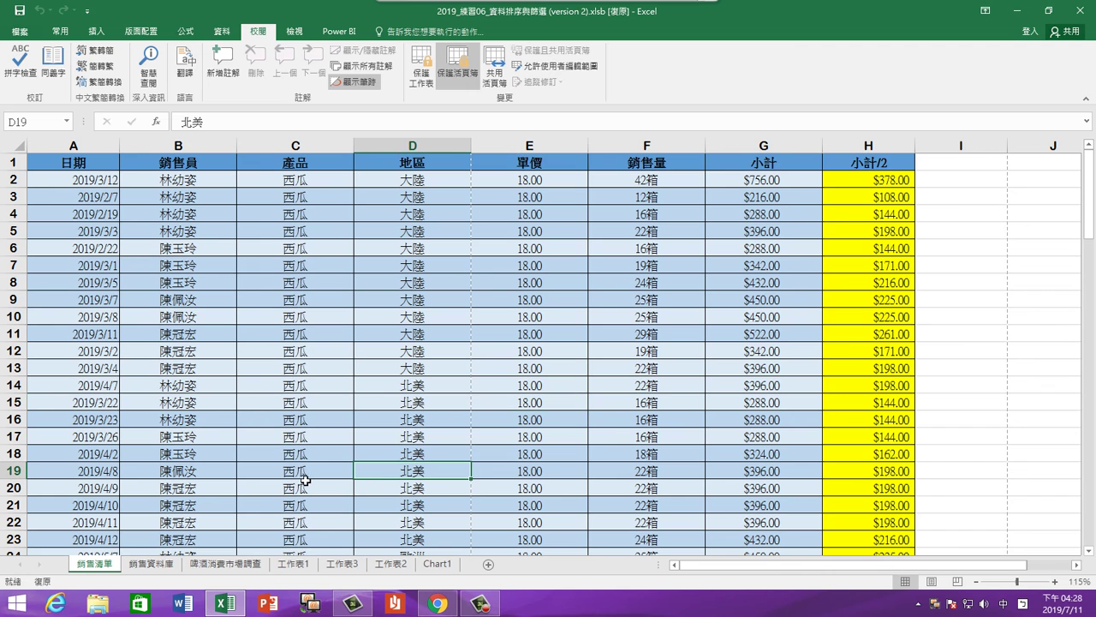
left_click(375, 409)
left_click(433, 355)
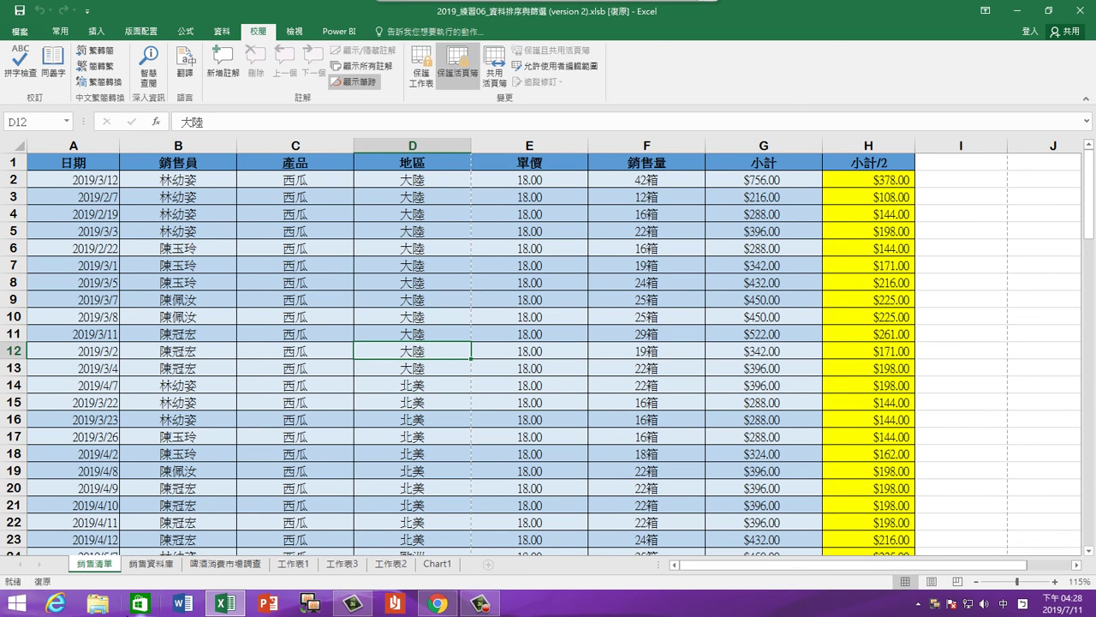
left_click(145, 567)
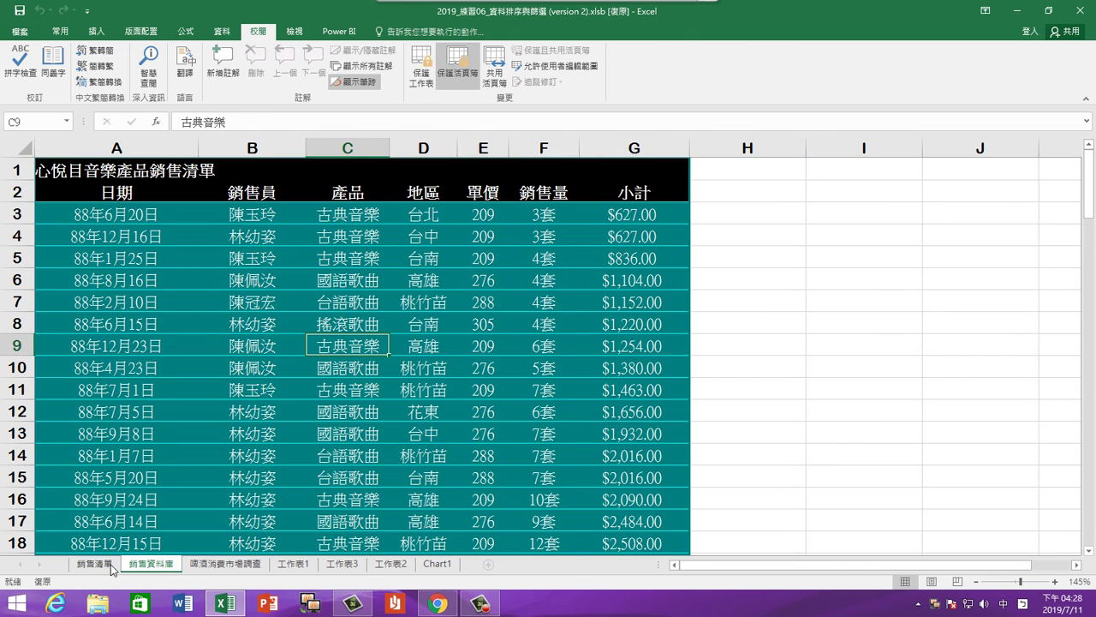
left_click(98, 569)
right_click(99, 570)
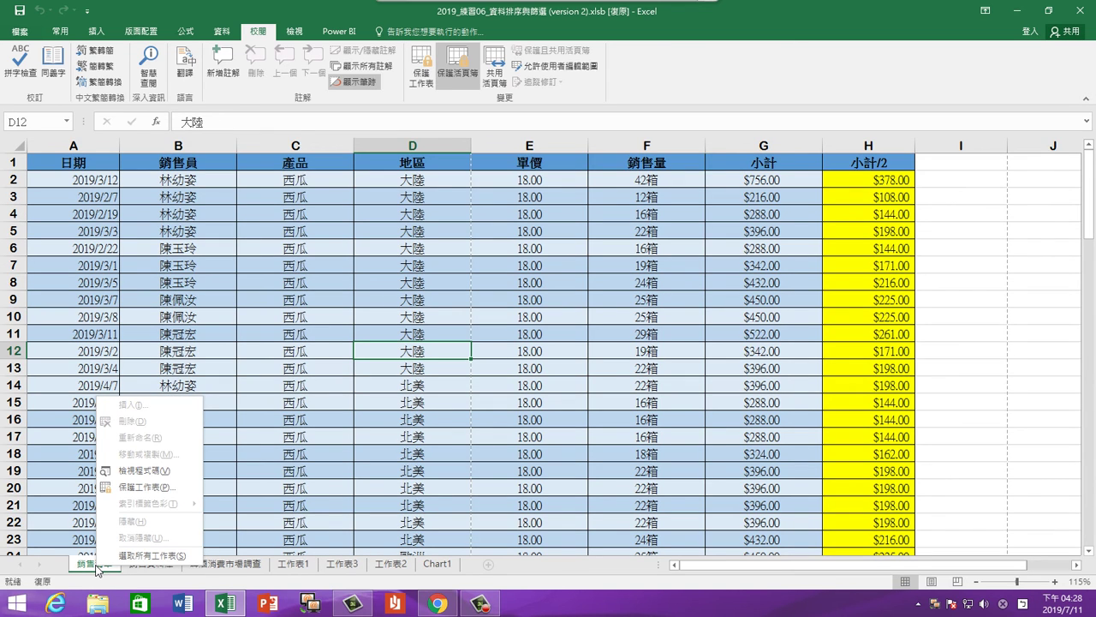
right_click(89, 570)
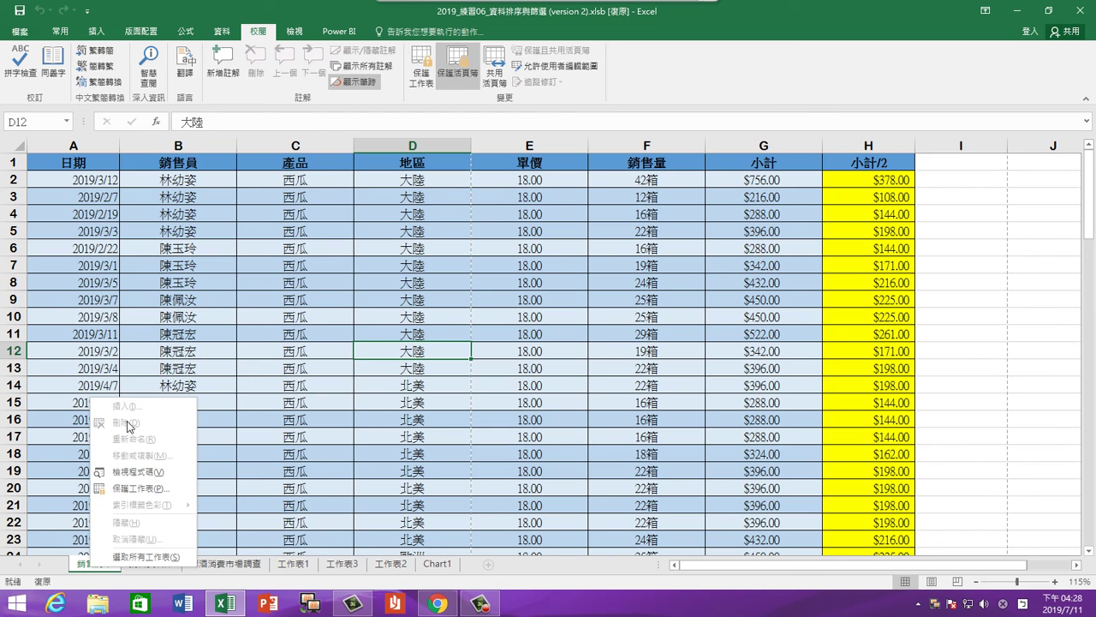
left_click(81, 565)
left_click_drag(101, 570, 175, 568)
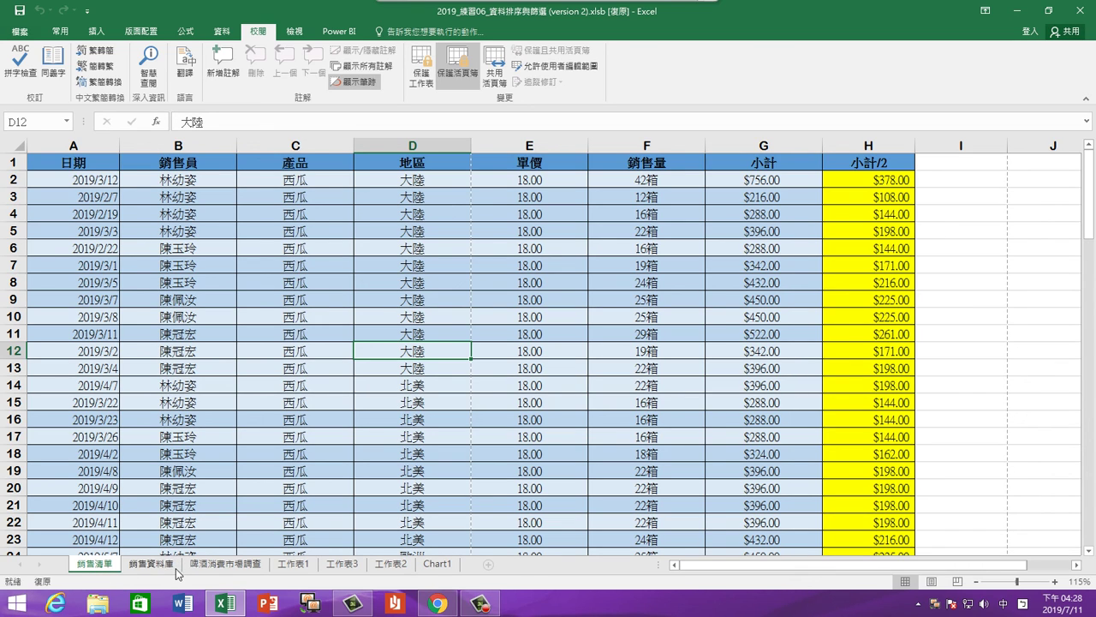
left_click(178, 570)
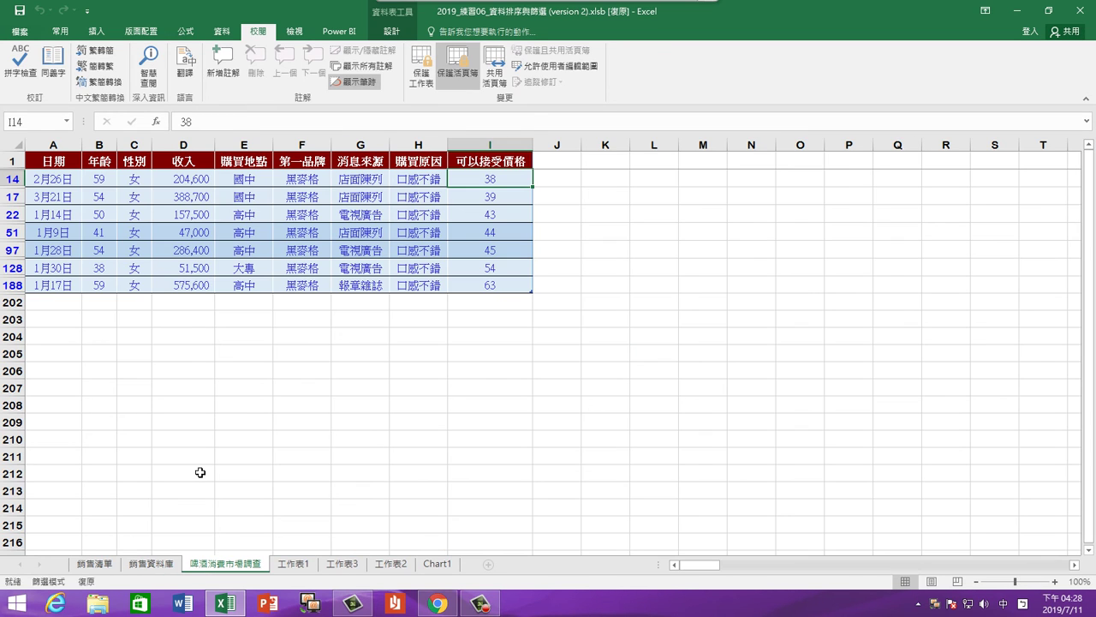
left_click(209, 566)
left_click(106, 563)
right_click(105, 562)
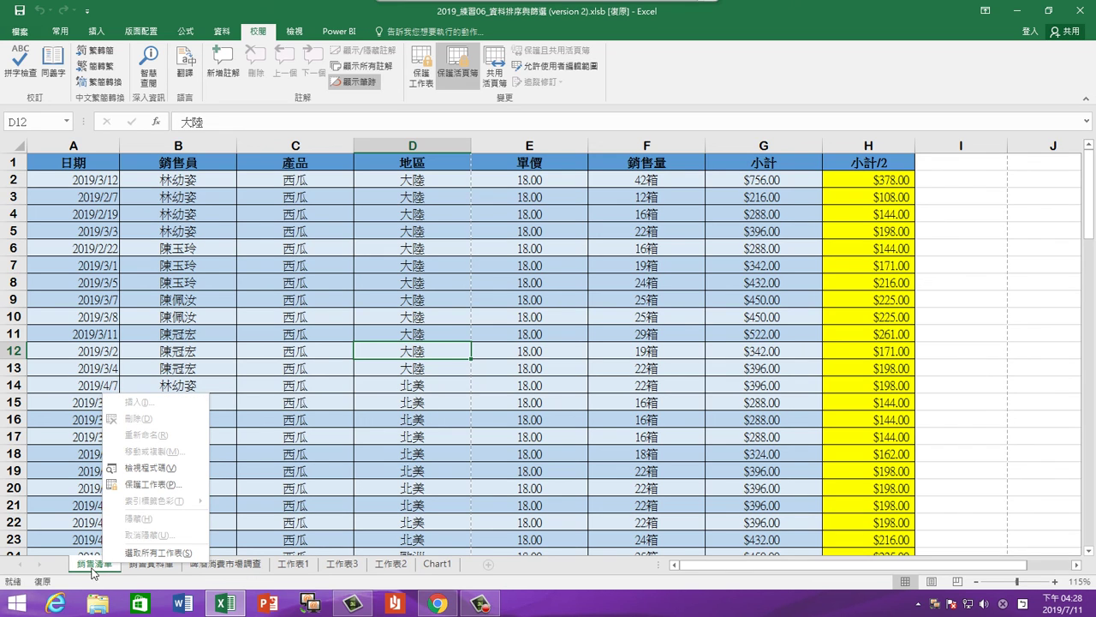
left_click(94, 573)
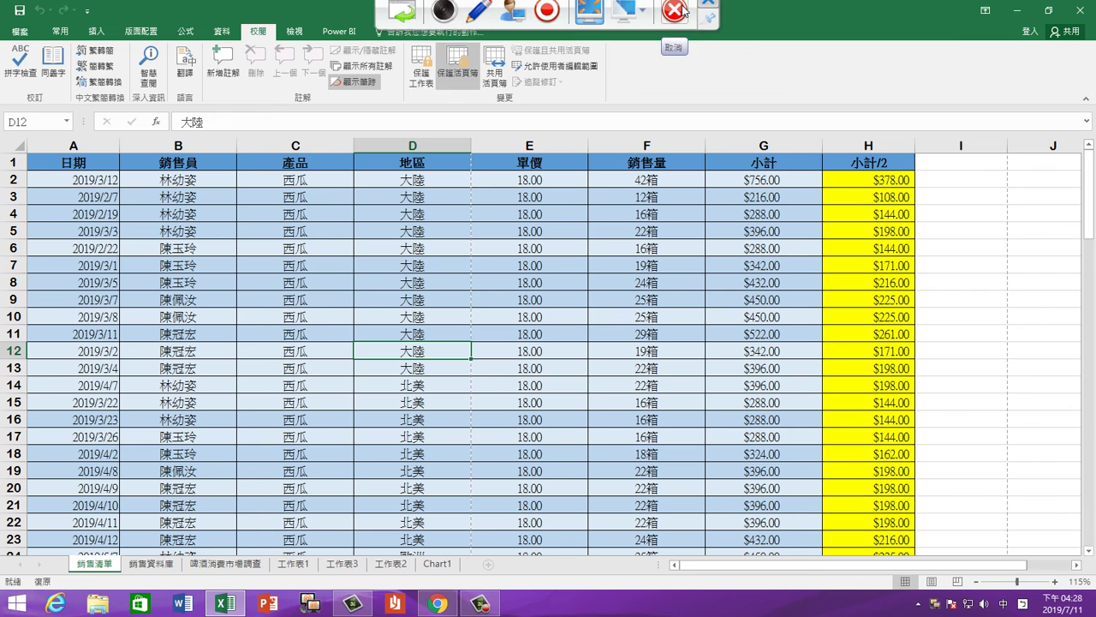
left_click(681, 17)
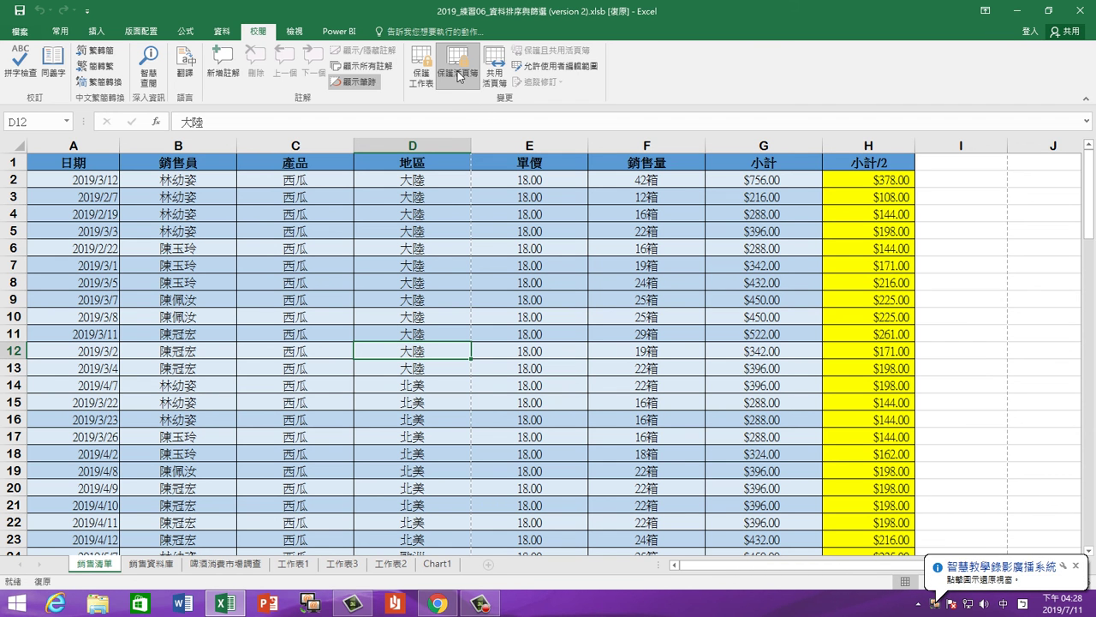
Remove workbook protection by entering the workbook password in Unprotect Workbook
left_click(460, 76)
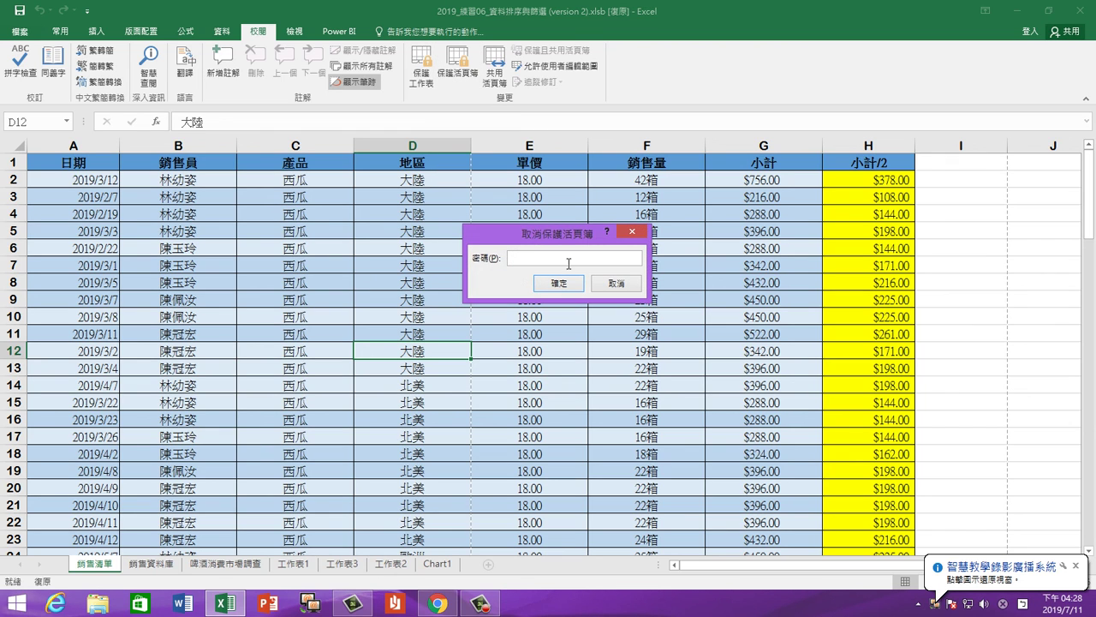
type("123")
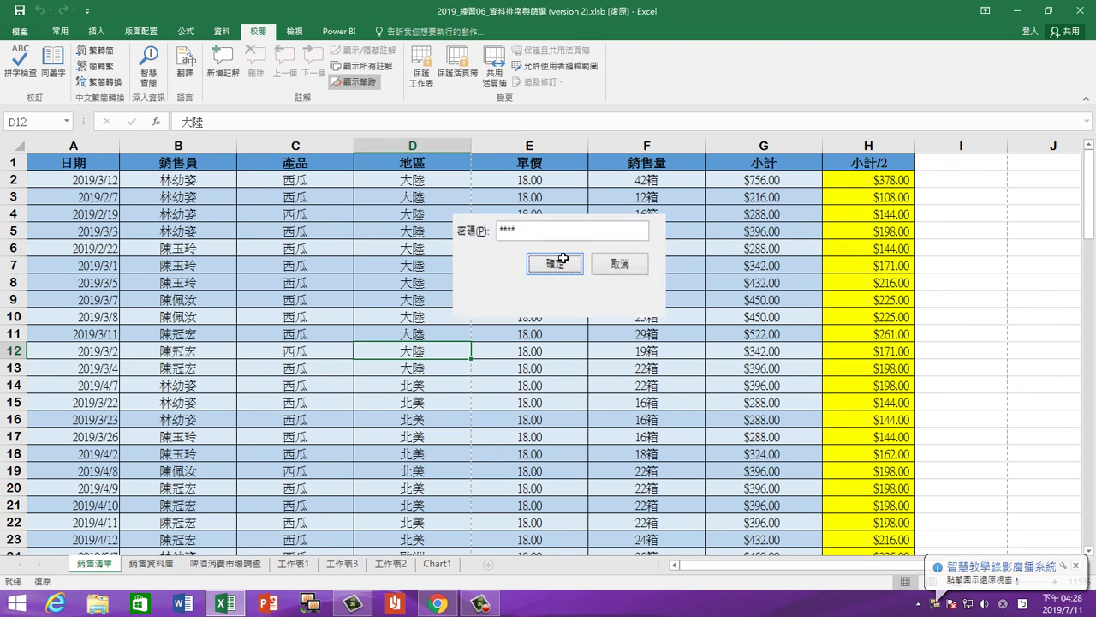
left_click(559, 282)
Reopen Protect Workbook to confirm protection is off, then cancel without changes
left_click(458, 73)
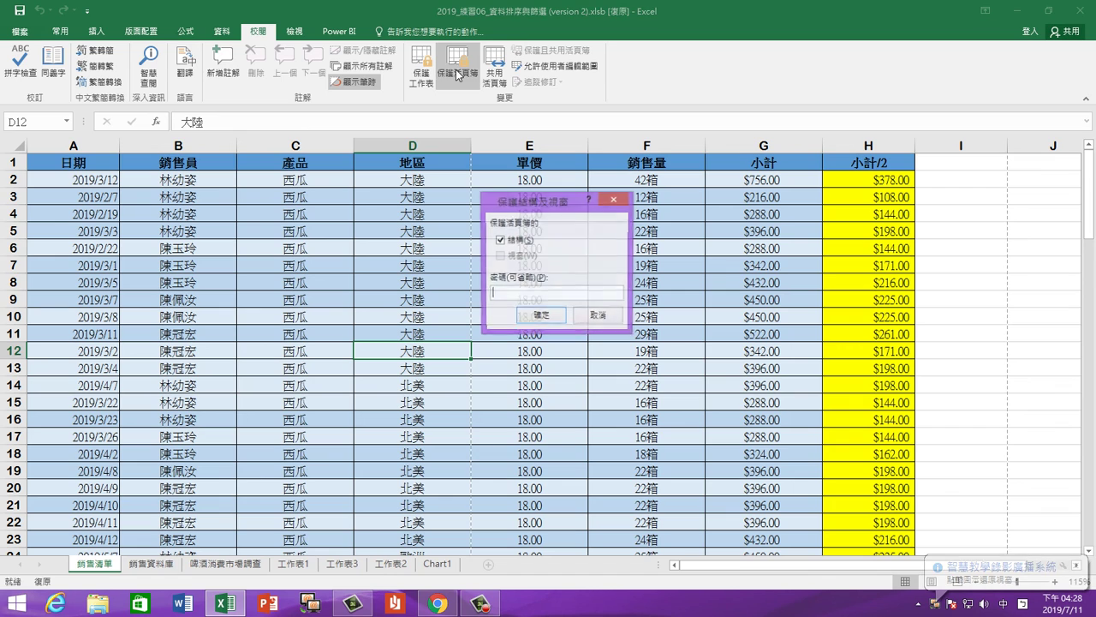
left_click(599, 318)
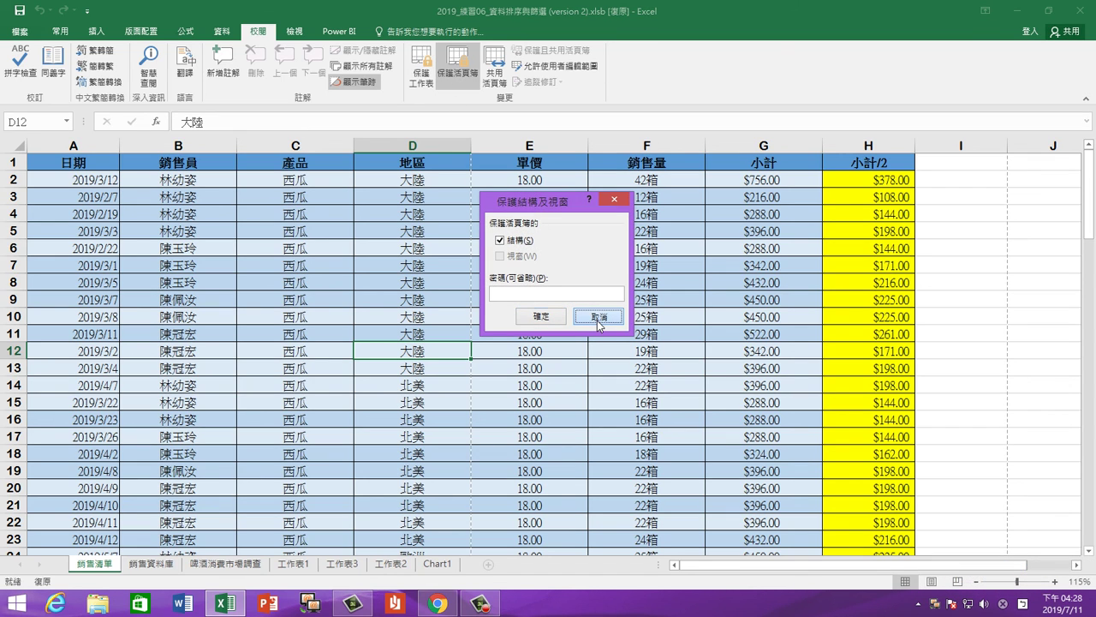
left_click(599, 319)
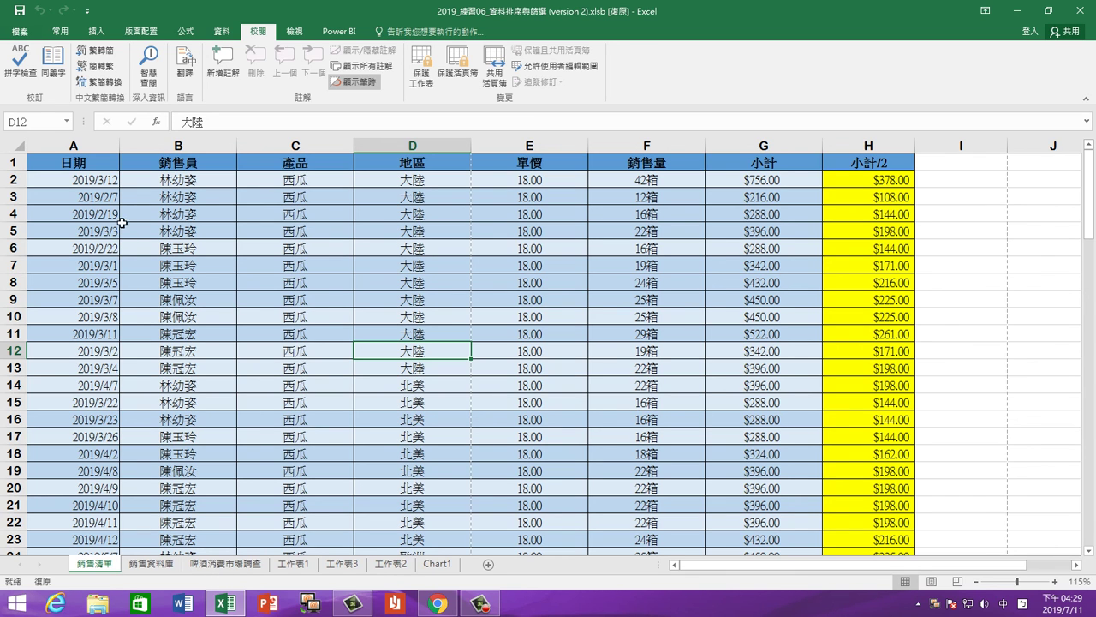
left_click_drag(123, 221, 828, 478)
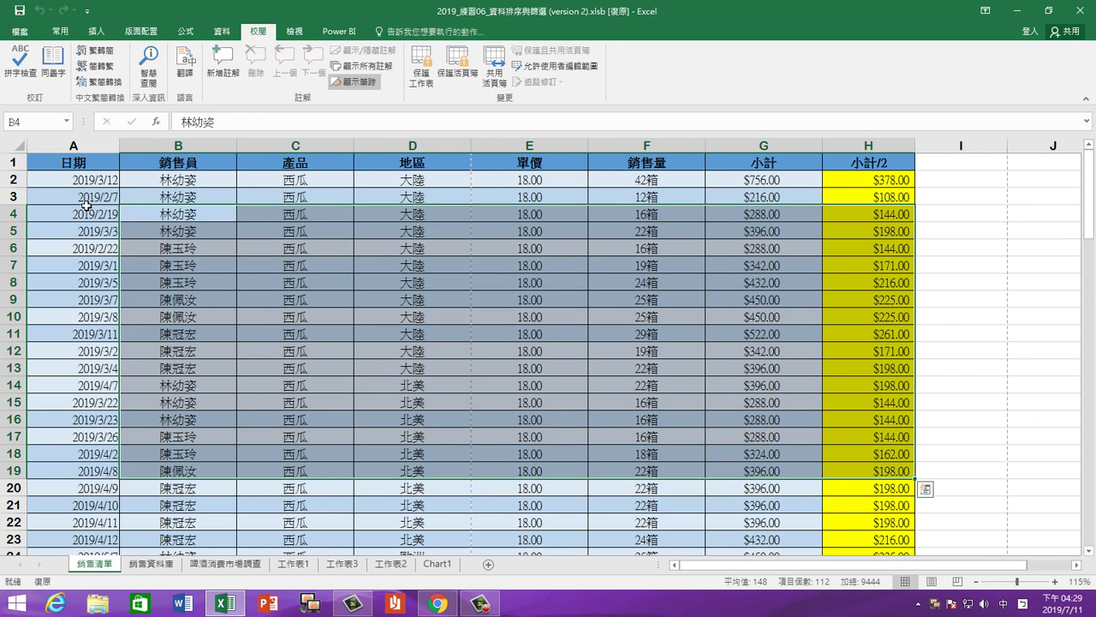
left_click_drag(85, 214, 779, 488)
left_click(458, 67)
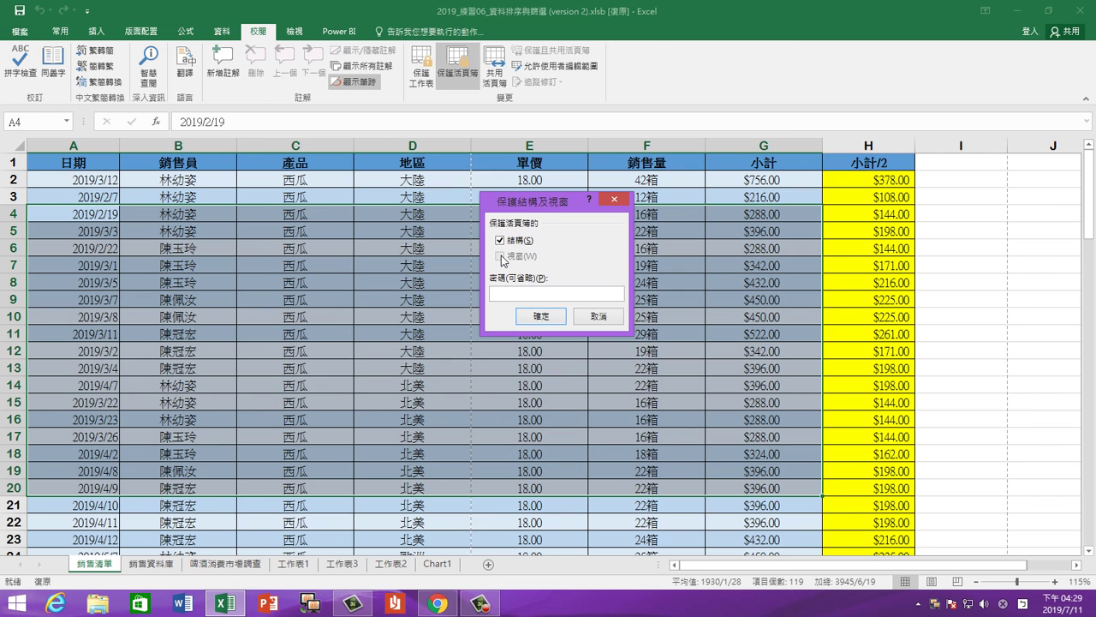
left_click(602, 320)
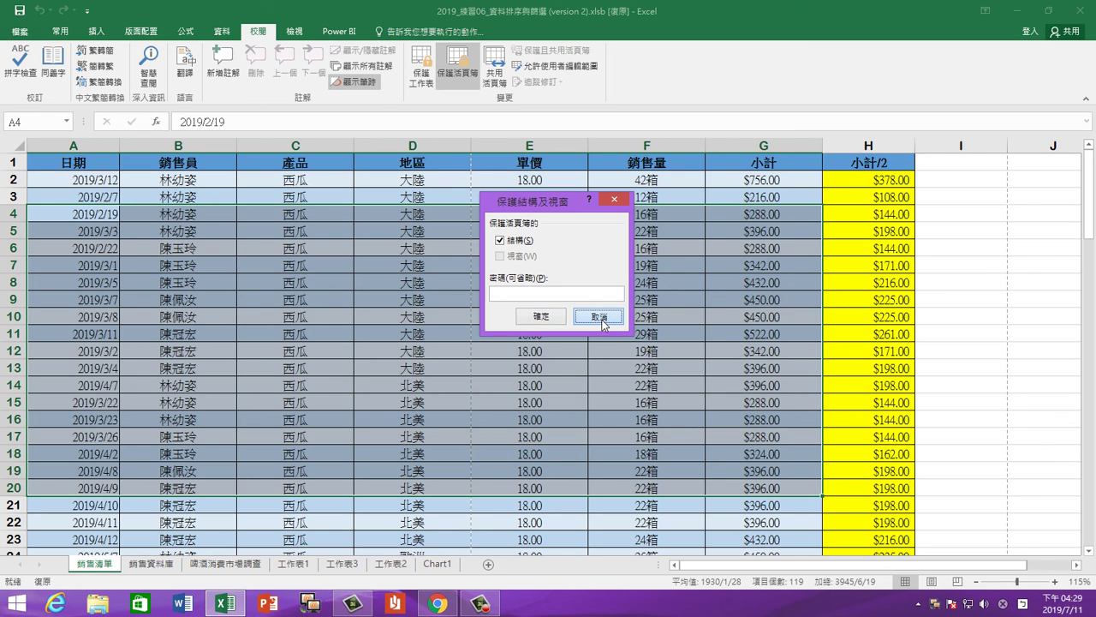
left_click(401, 367)
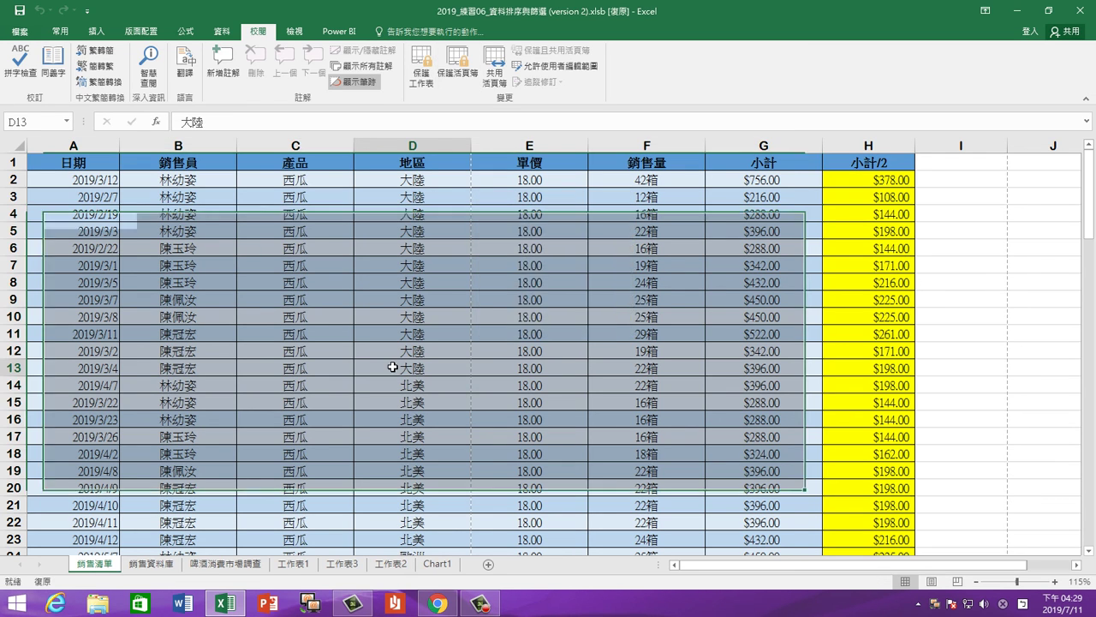